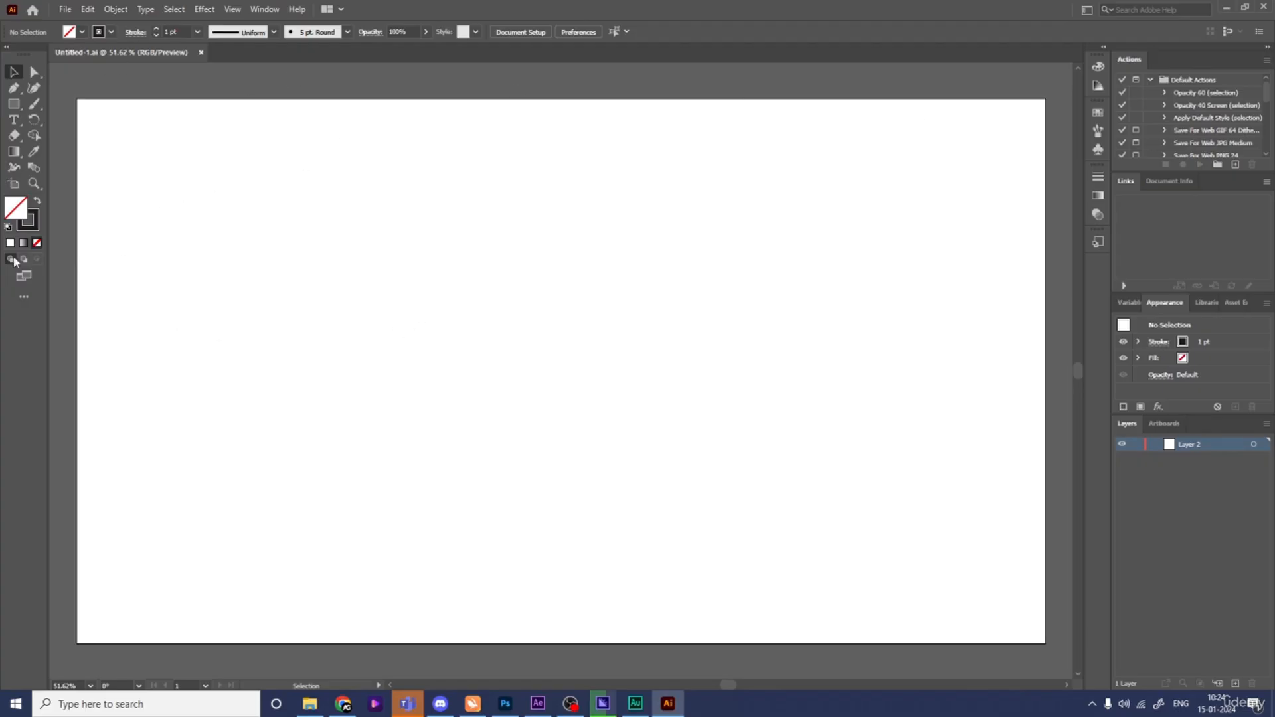
- Pick the Rectangle tool and set the fill colour to white (FFFFFF)
click(13, 107)
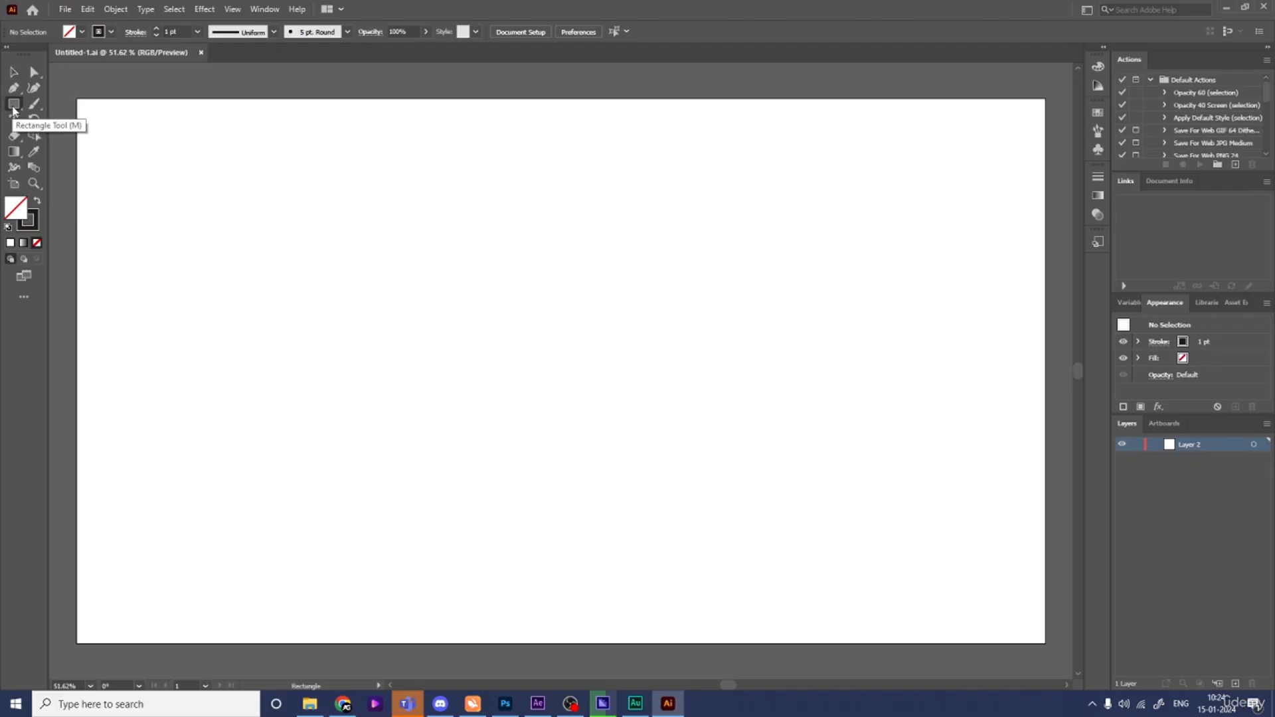
double_click(17, 209)
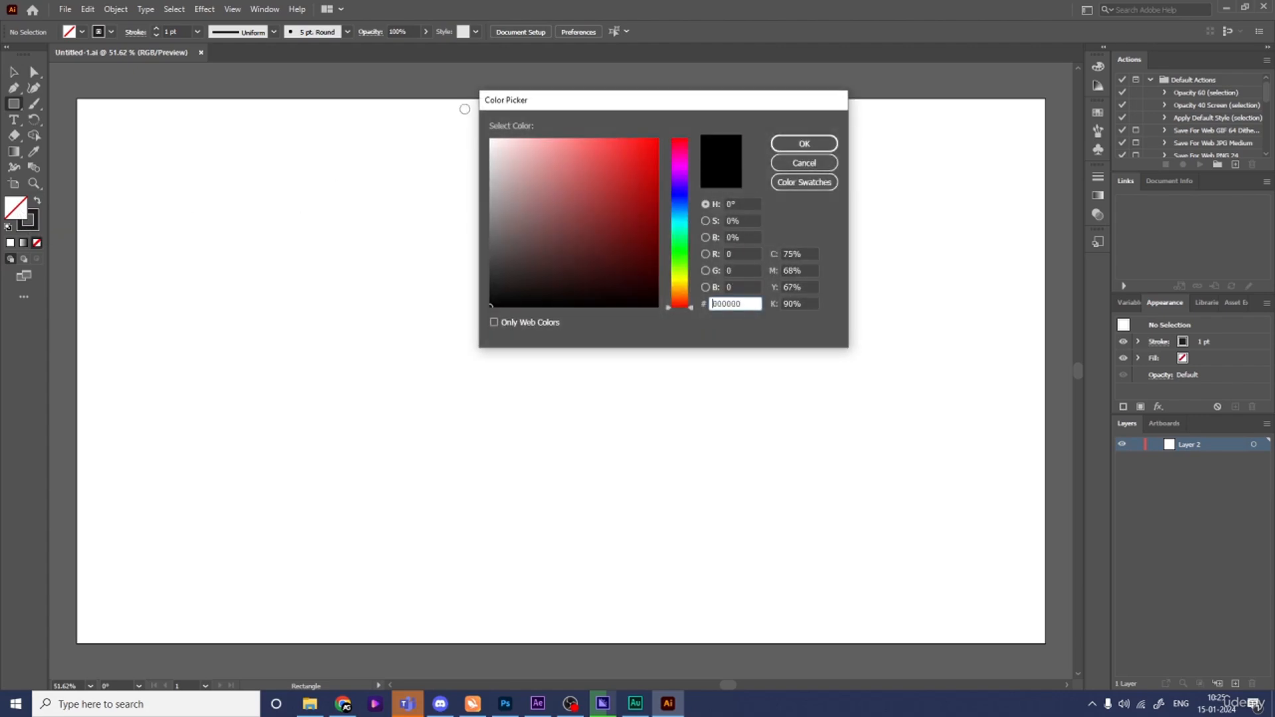
click(491, 140)
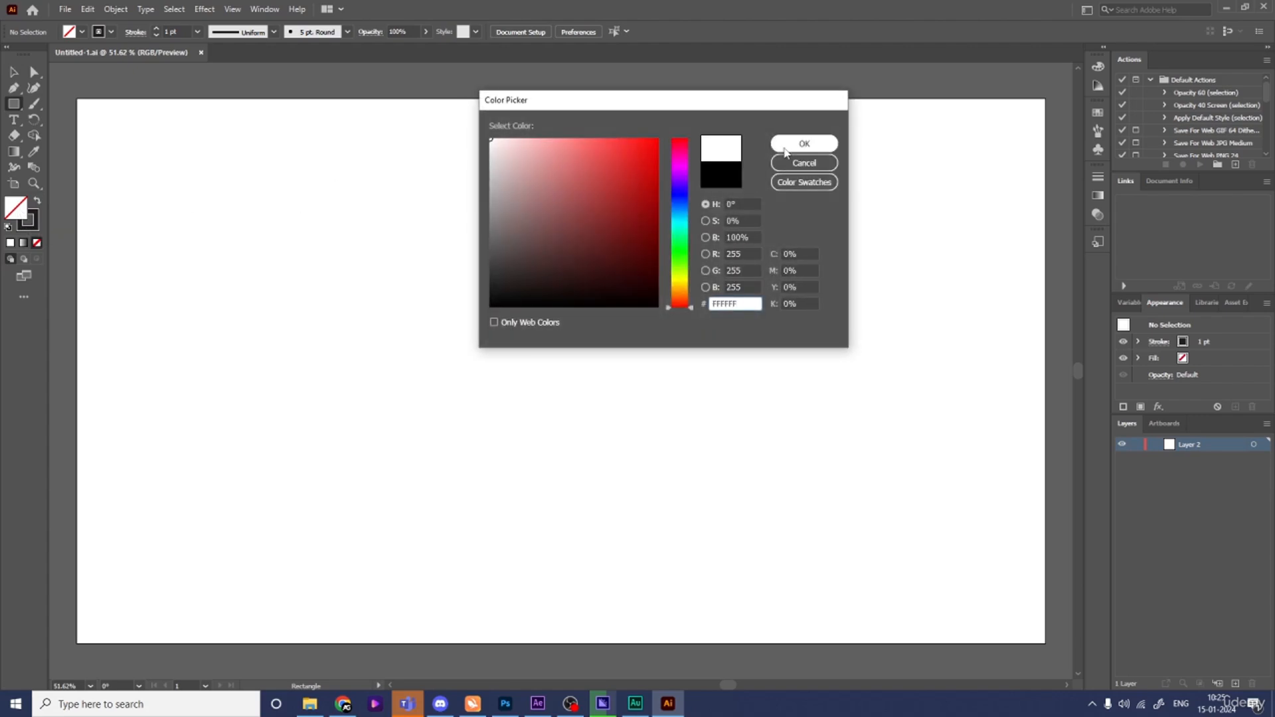
click(803, 144)
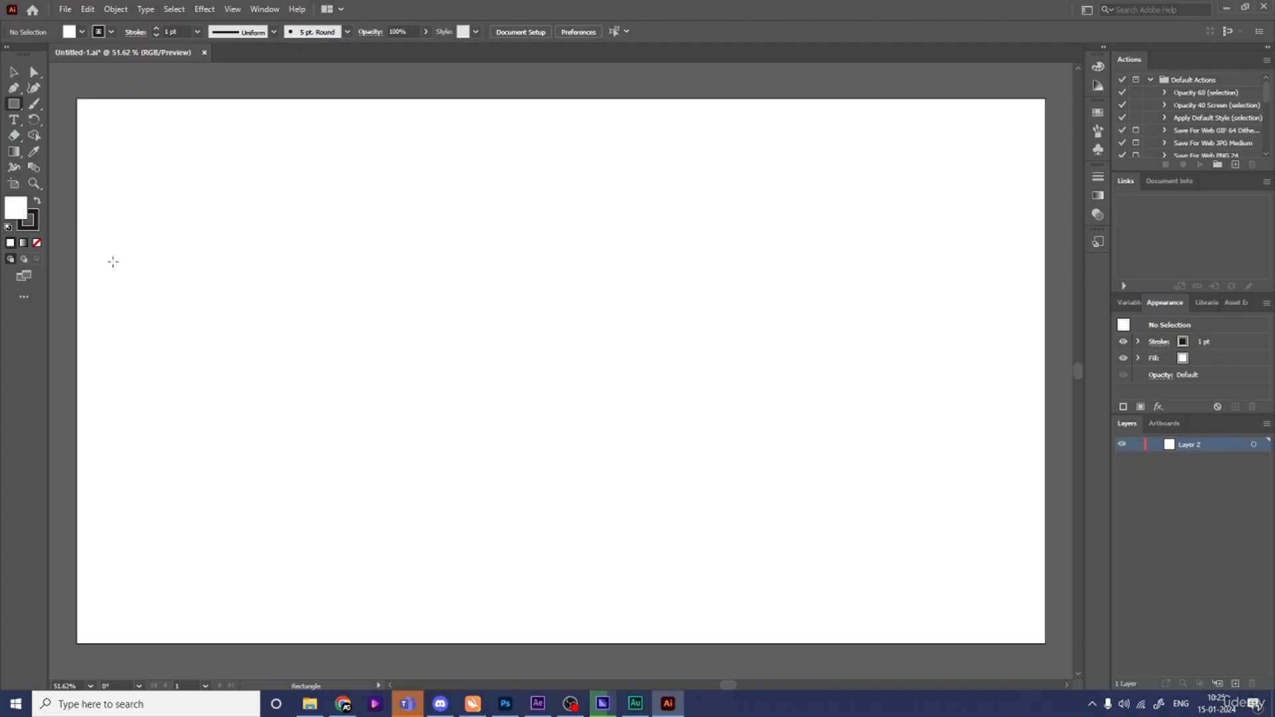
- Draw a square about 230 px on each side near the artboard's left edge
drag(103, 256, 221, 342)
key(v)
click(296, 332)
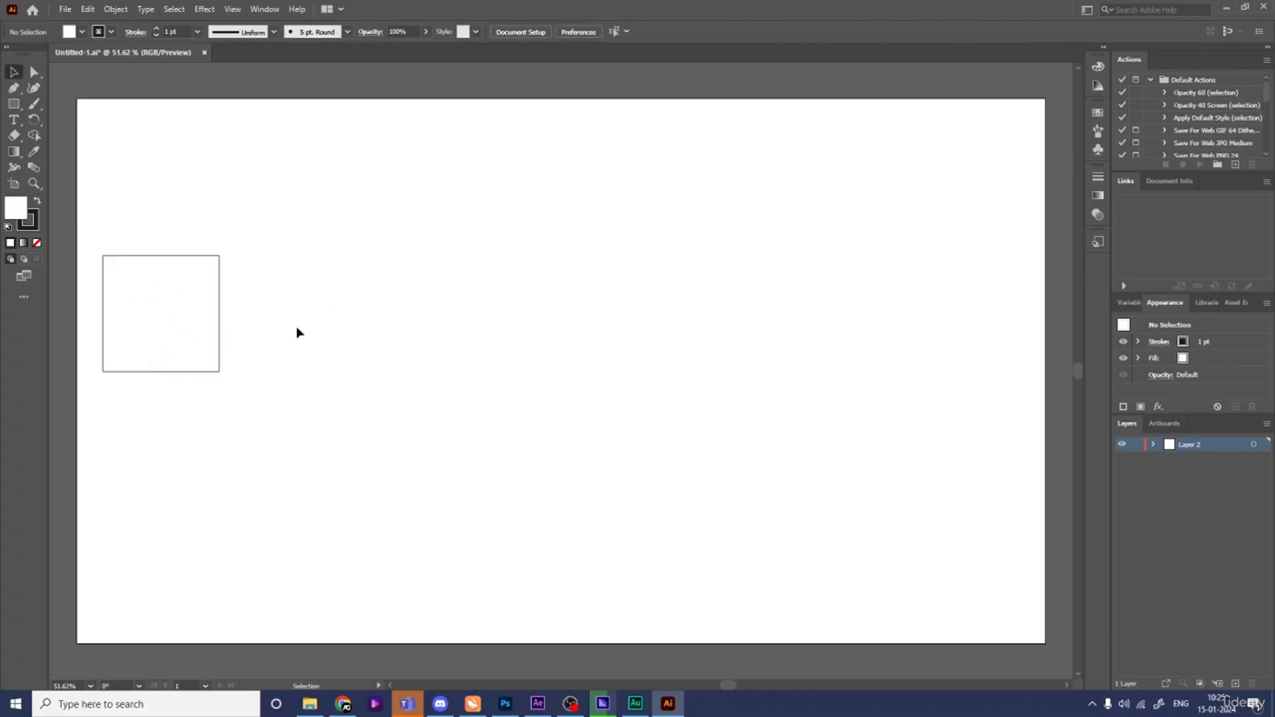
- Duplicate the square twice to the right, forming a row of three adjoining squares
drag(125, 317, 240, 317)
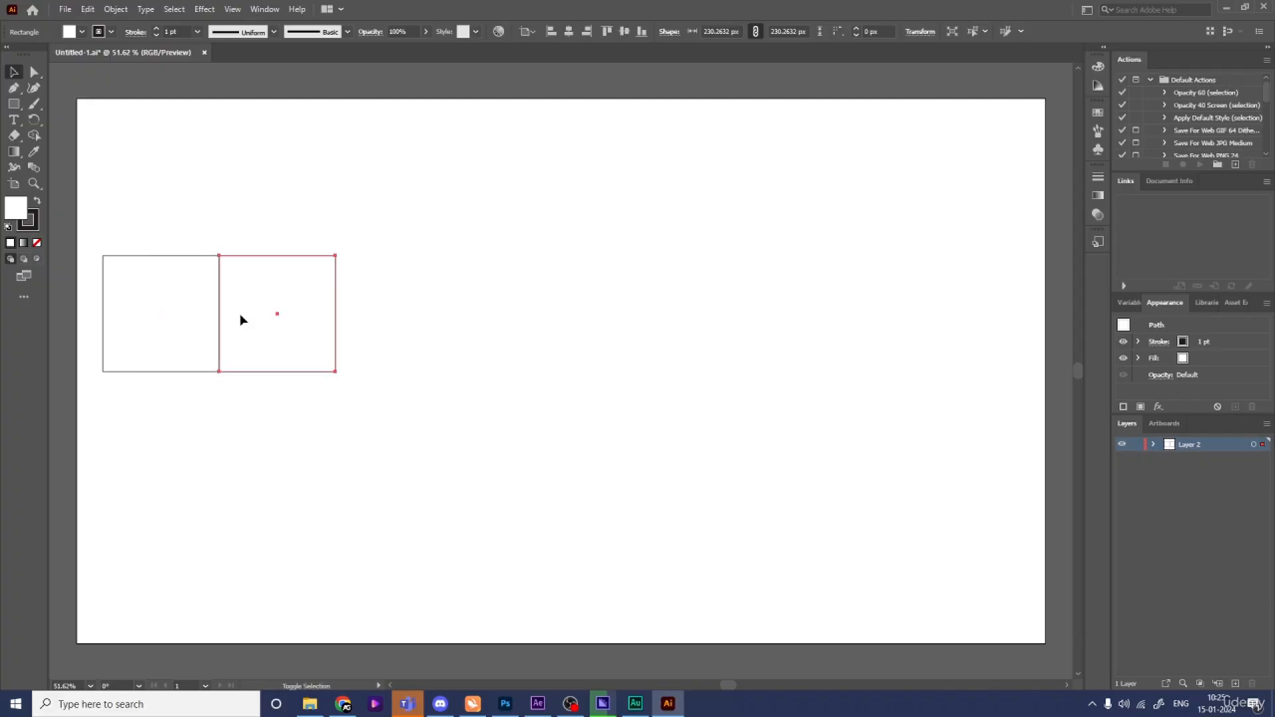
click(248, 397)
click(242, 334)
drag(241, 316, 359, 321)
click(549, 444)
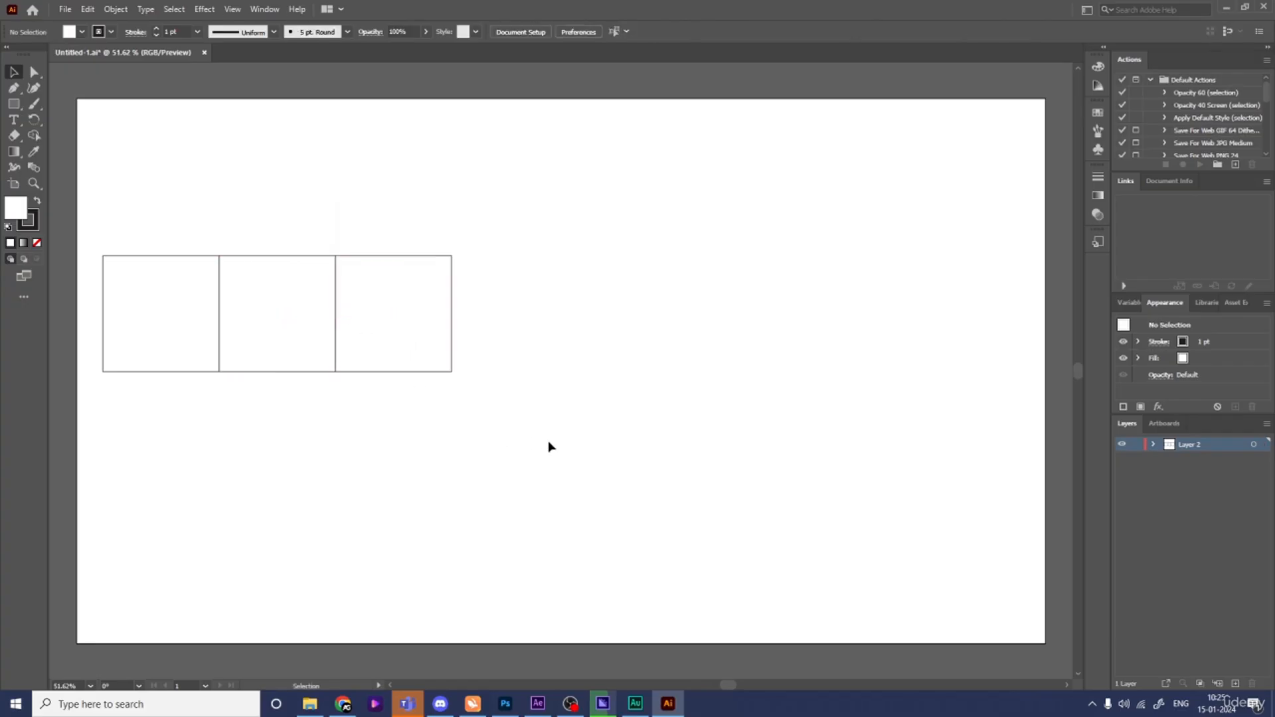
- Duplicate the three squares to the right to make a row of six adjoining squares
drag(557, 446, 99, 248)
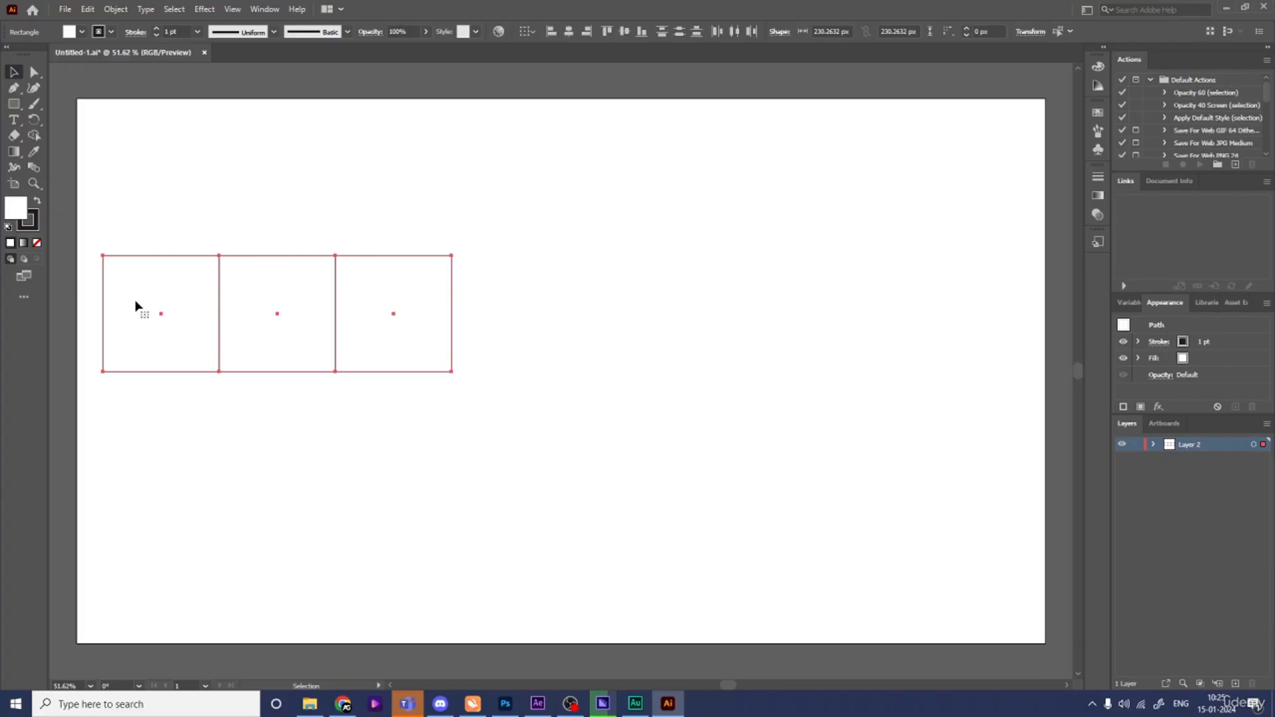
drag(128, 305, 472, 311)
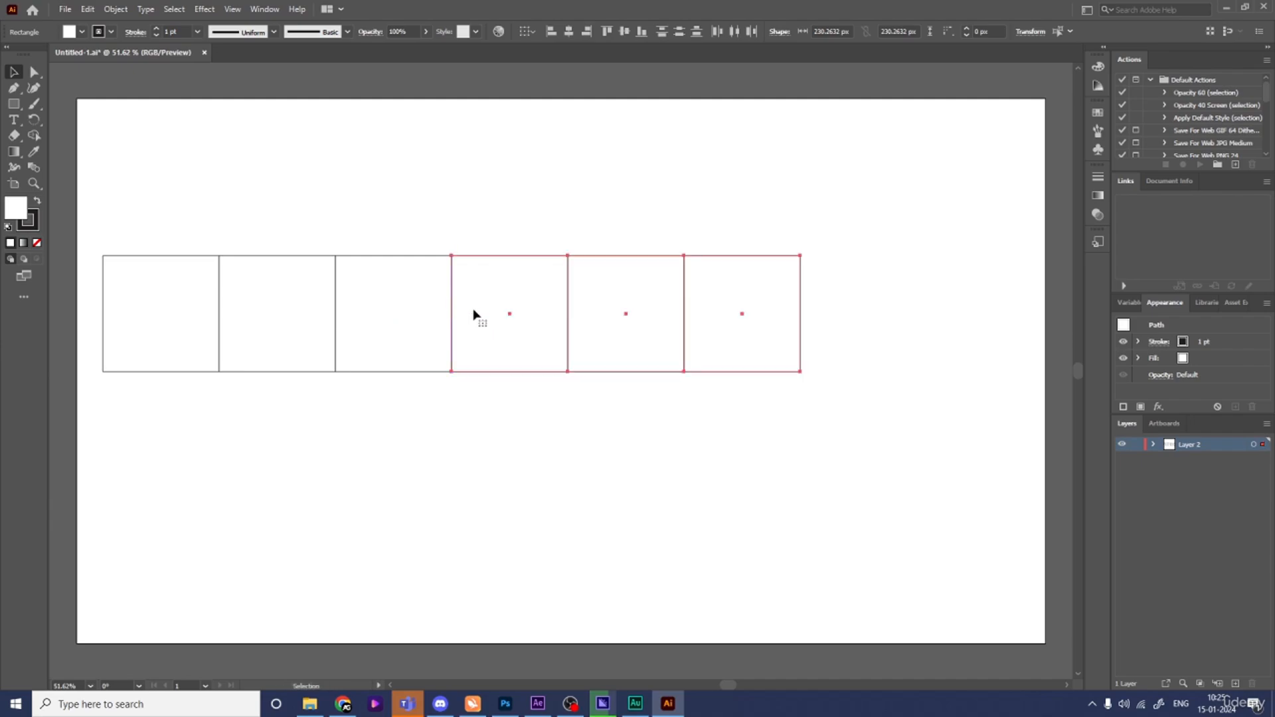
click(730, 480)
- Duplicate the last two squares to the right to extend the row to eight squares
drag(830, 469, 606, 209)
drag(593, 313, 825, 316)
click(863, 432)
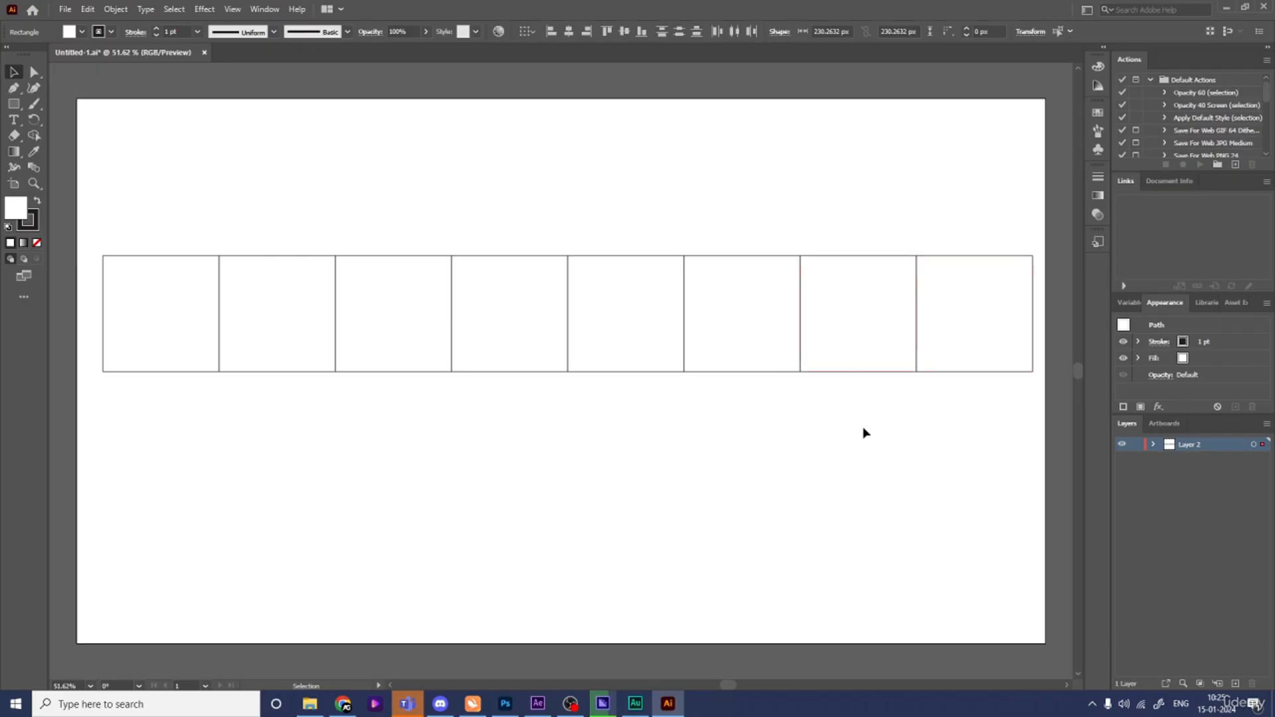
- Select all squares and move the whole row slightly lower on the artboard
key(ctrl+a)
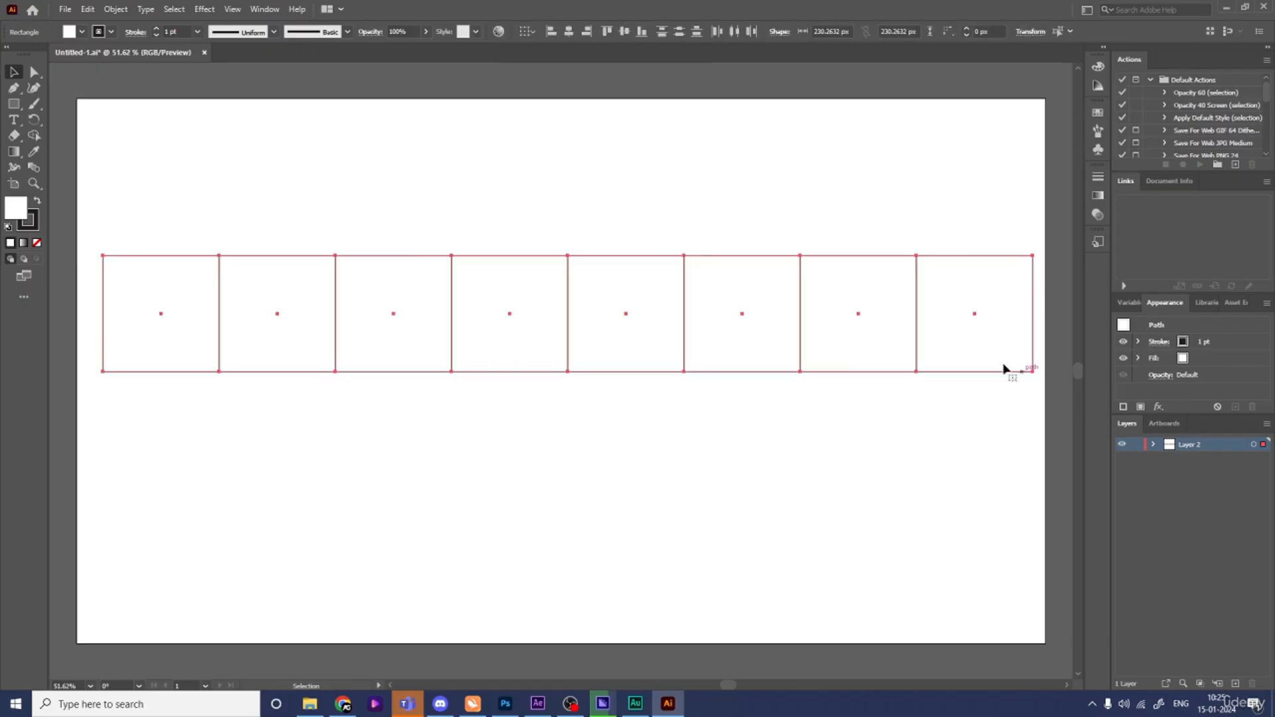
drag(866, 347, 864, 399)
click(887, 493)
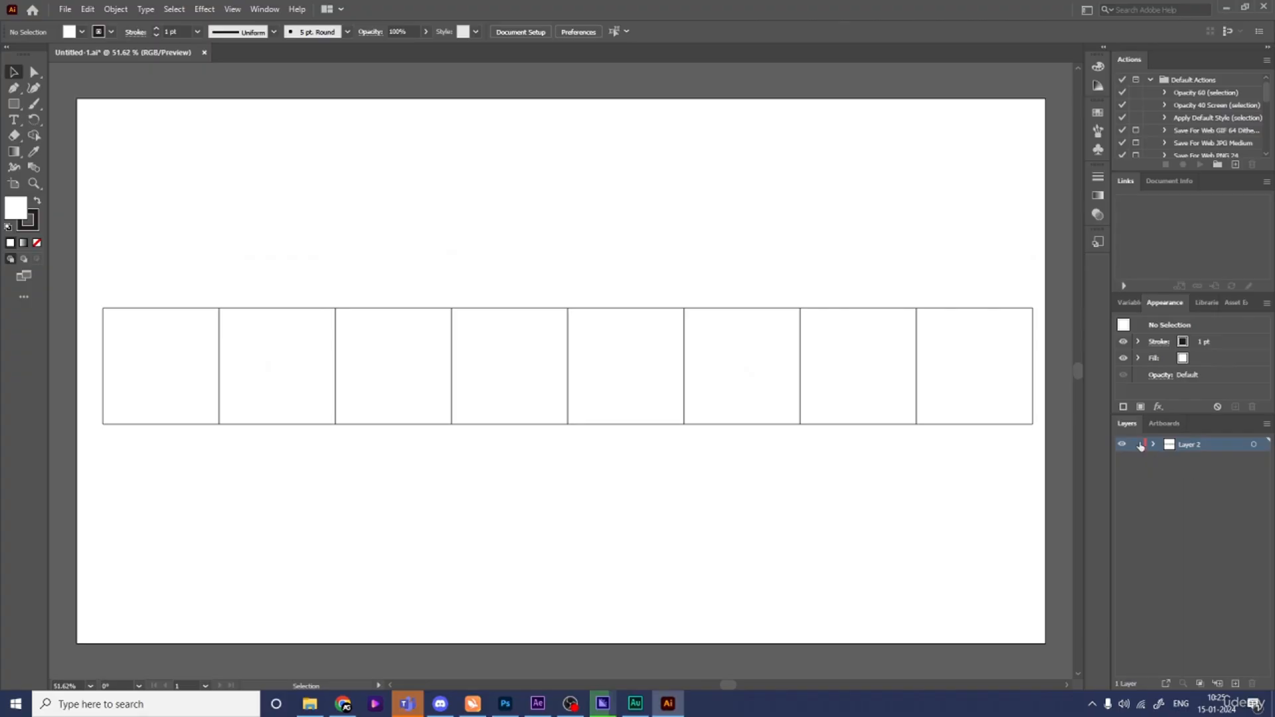
- Add a new layer, switch to the Pen tool, and set the fill to none
click(1235, 685)
key(p)
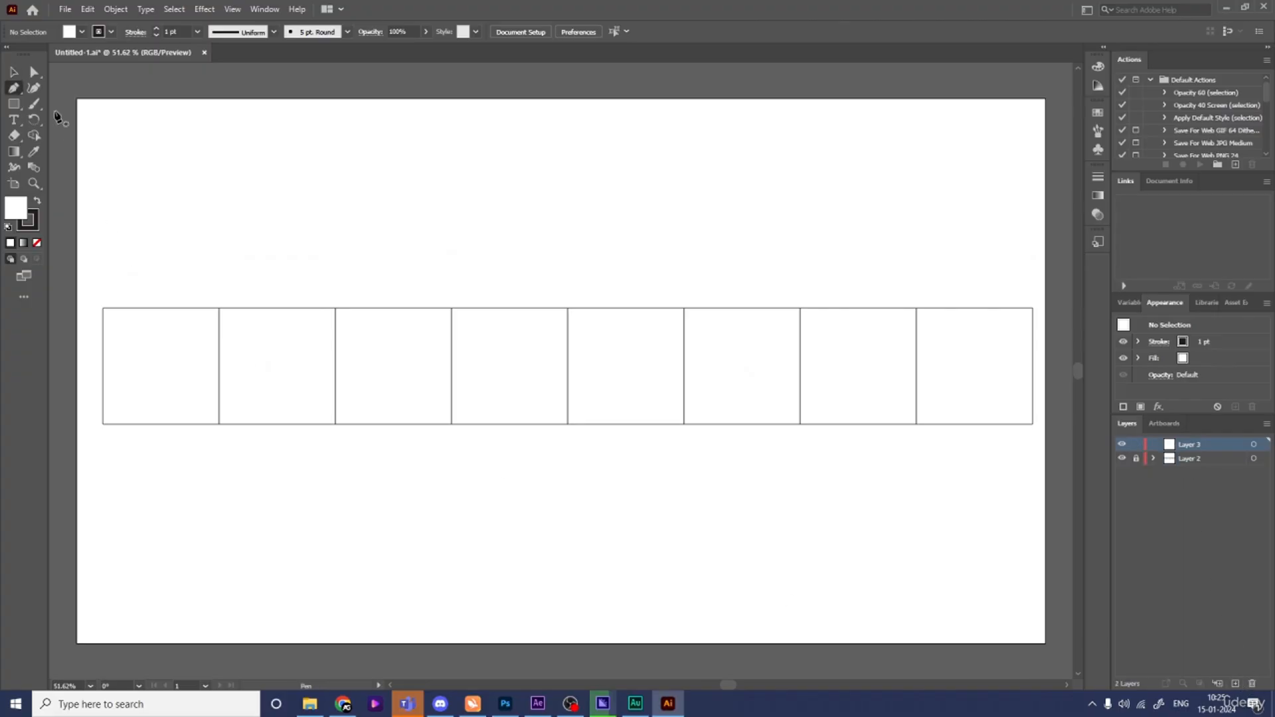
click(37, 244)
click(37, 228)
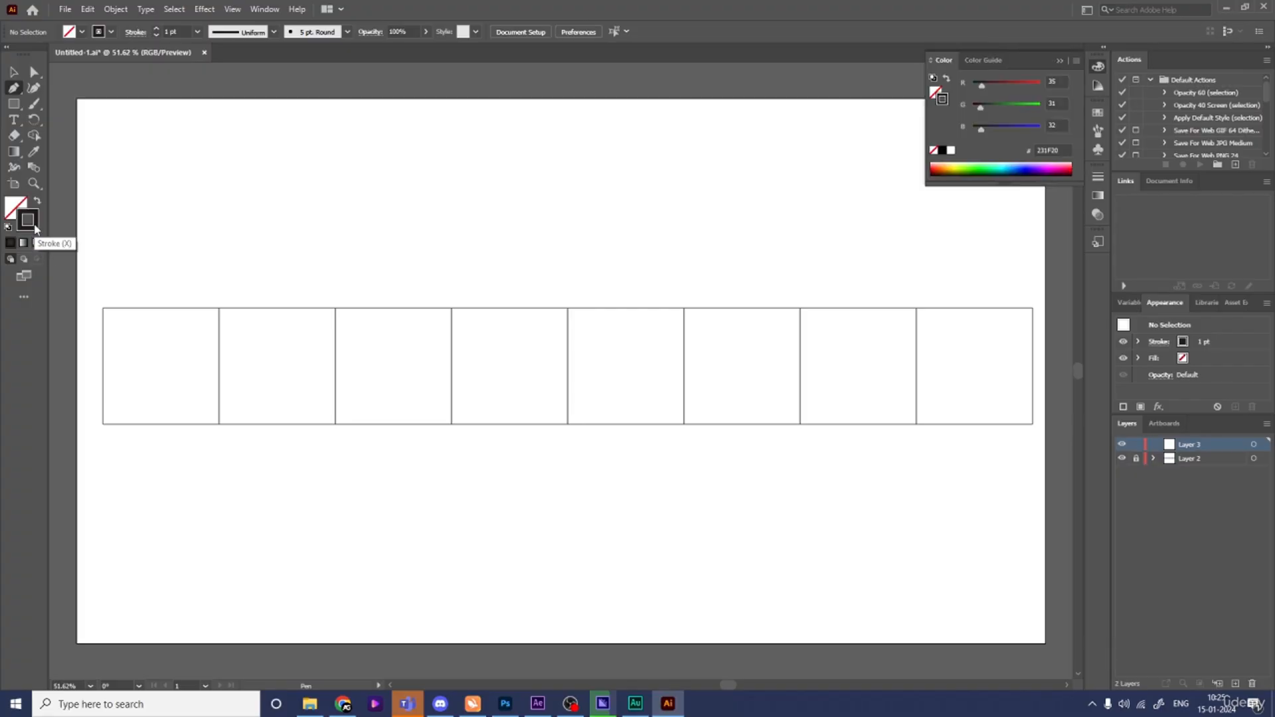
- Set the stroke weight to 5 pt
click(183, 32)
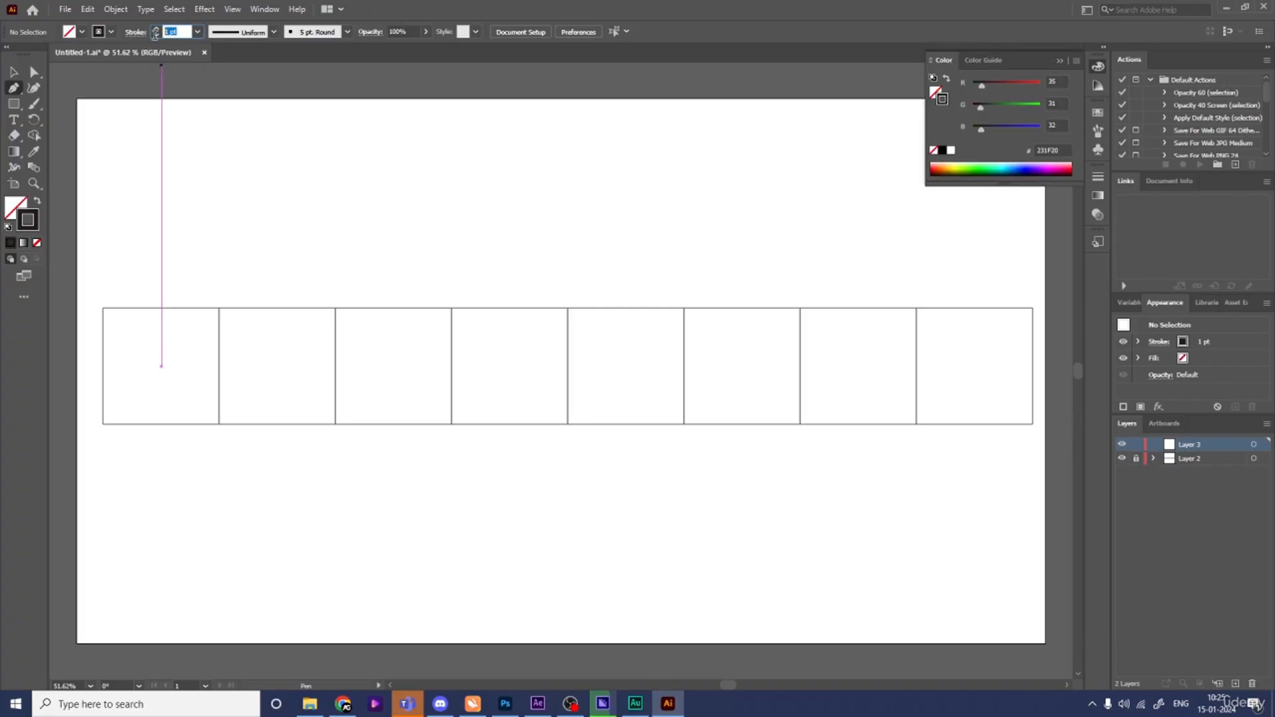
text(5)
key(Return)
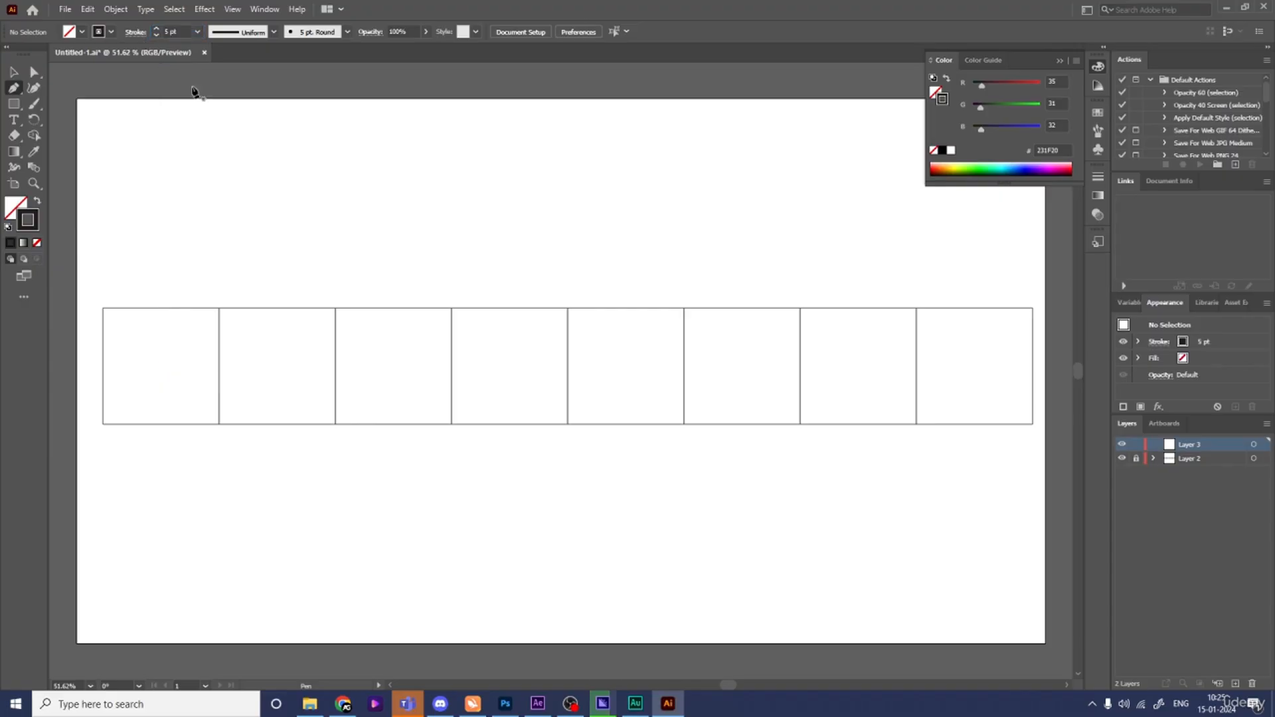
- Trace a square-wave path with the Pen tool along the squares' edges, from the first square's bottom-left corner to the fourth square's bottom-left corner
click(103, 425)
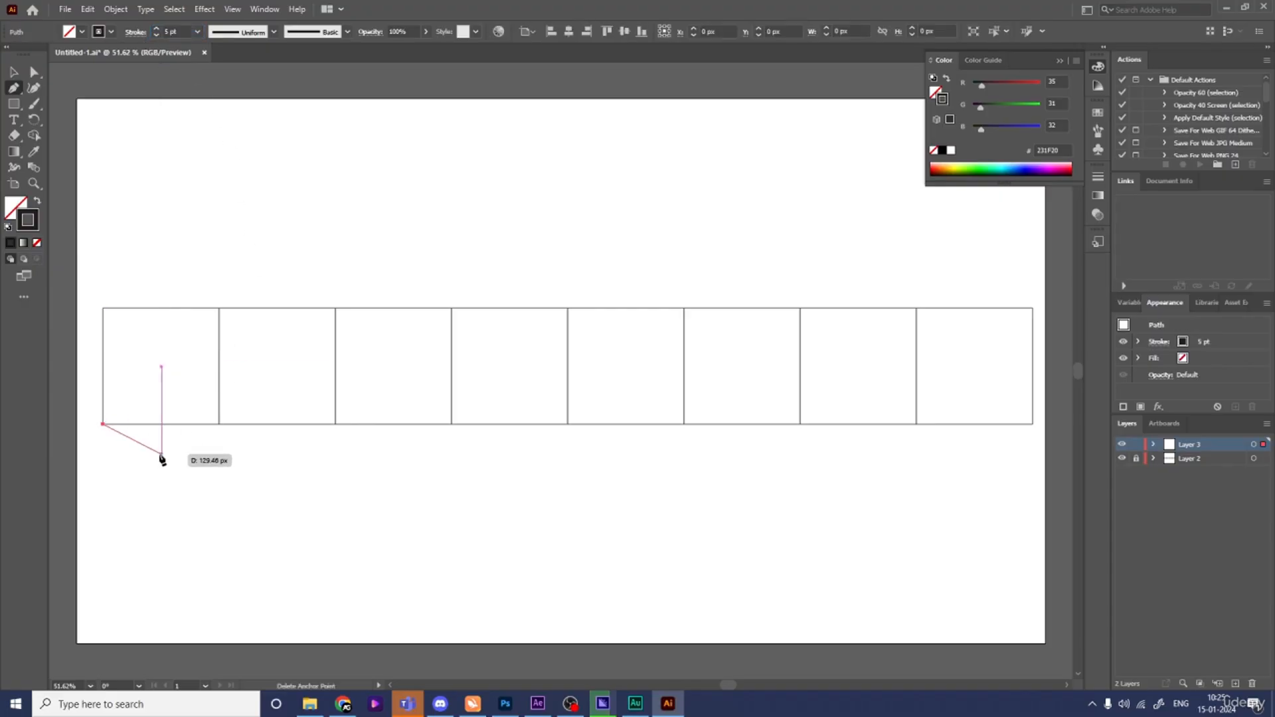
click(103, 309)
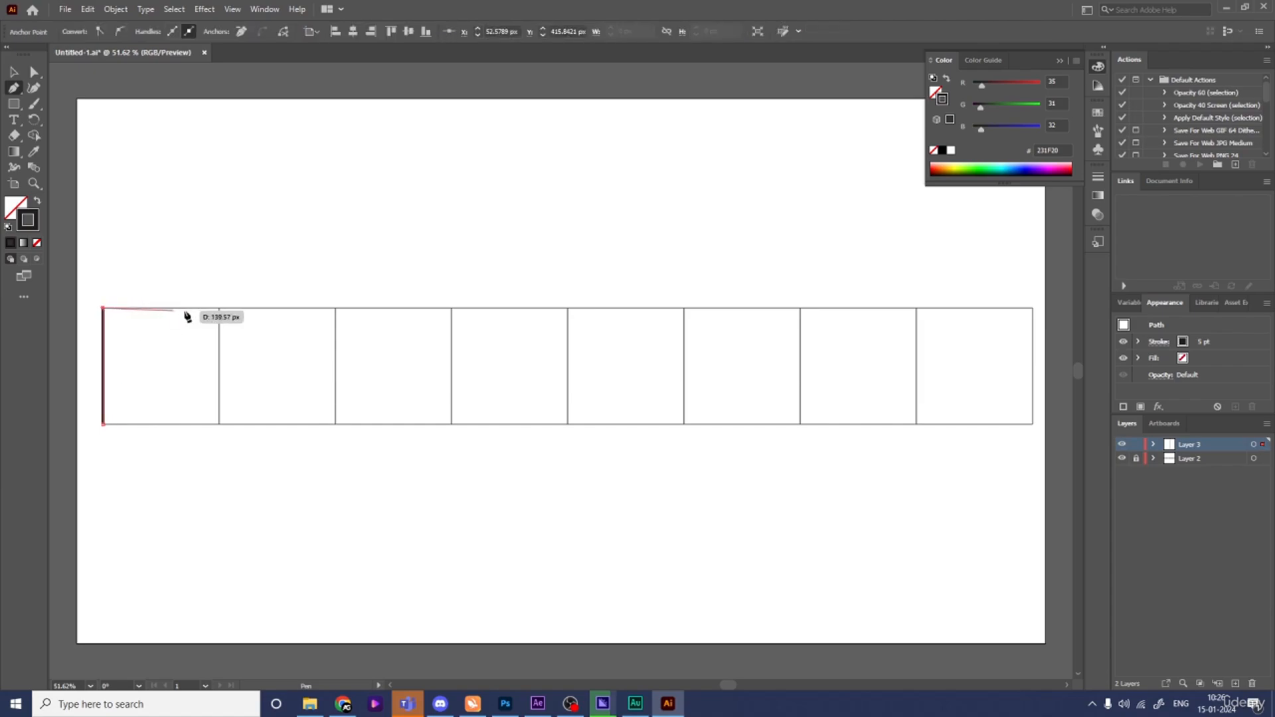
click(219, 309)
click(220, 425)
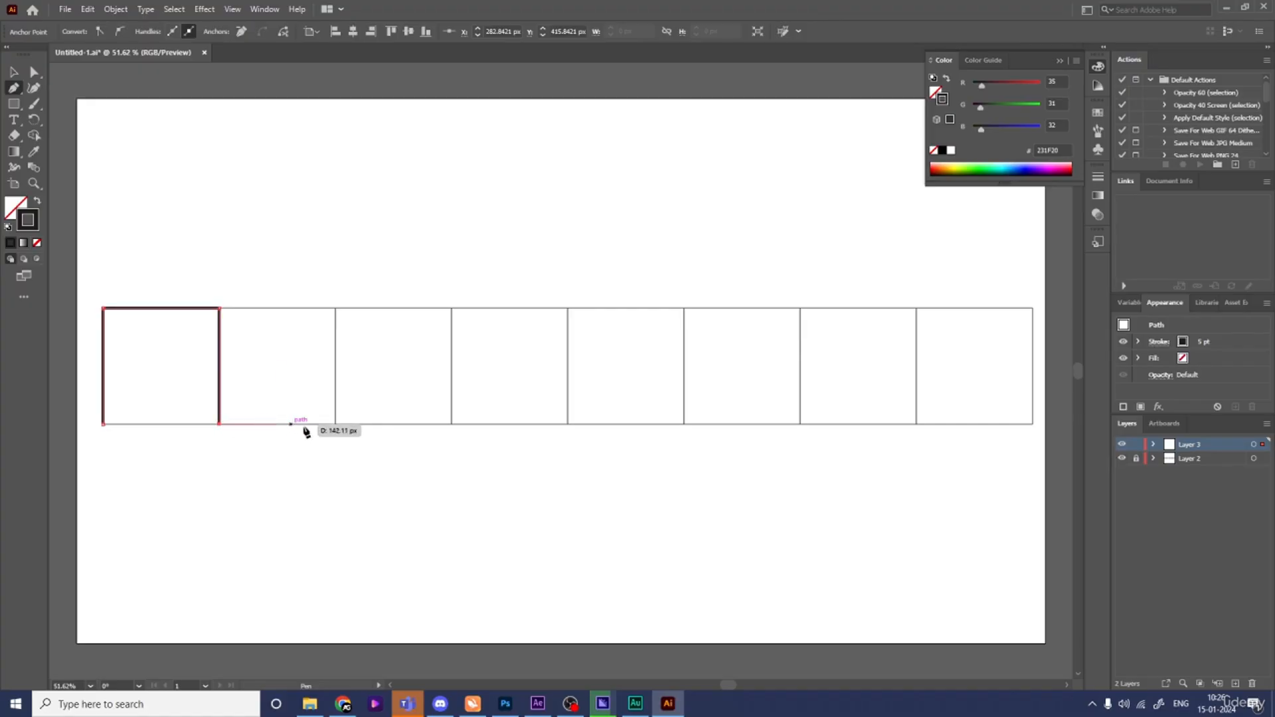
click(335, 425)
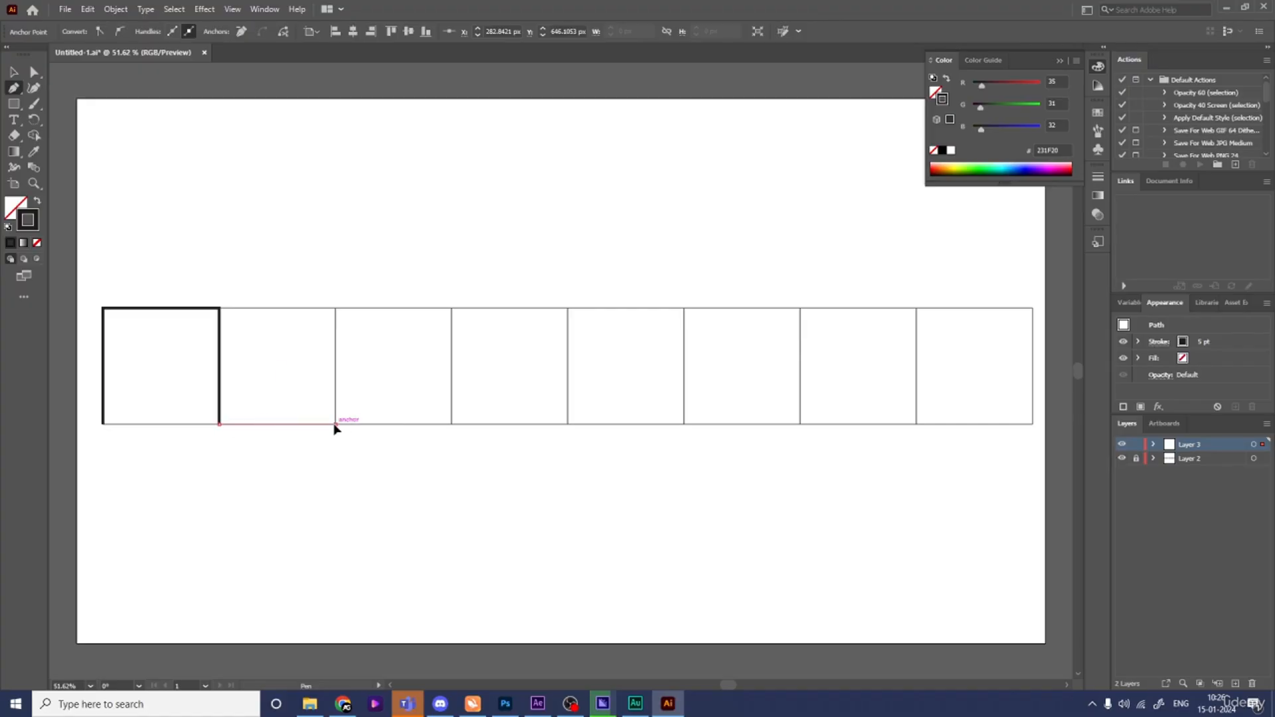
click(336, 308)
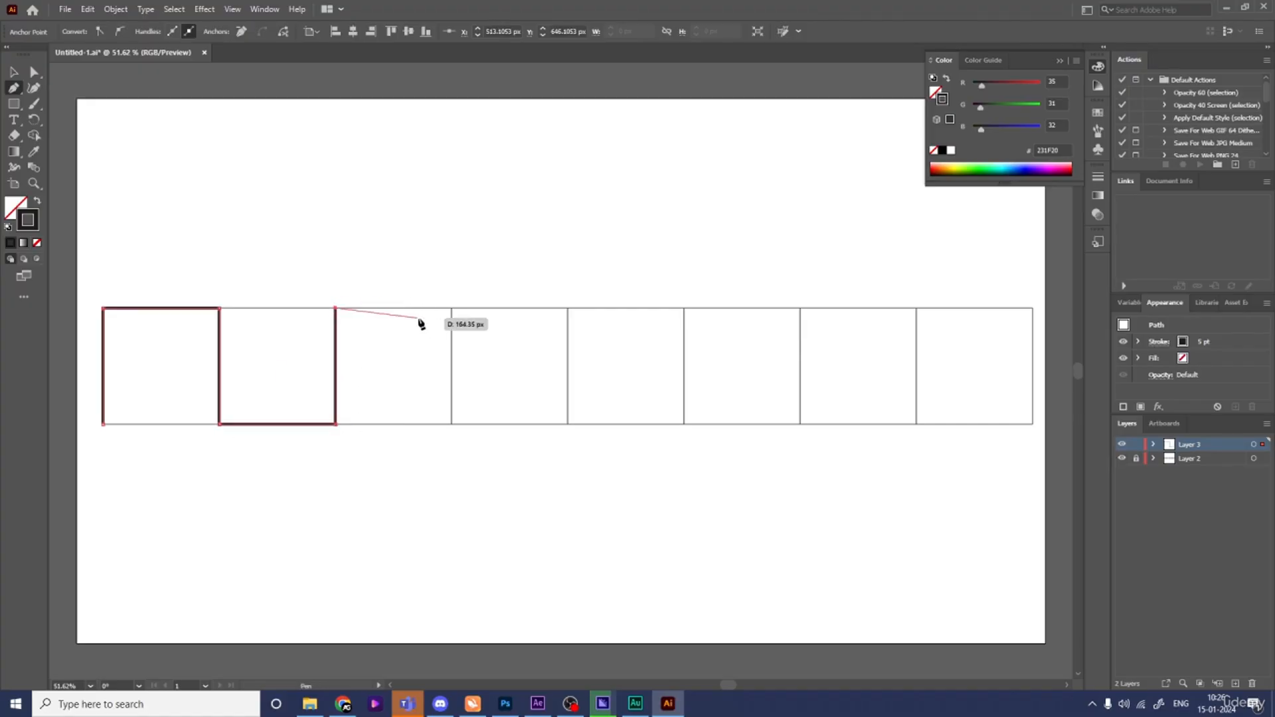
click(453, 309)
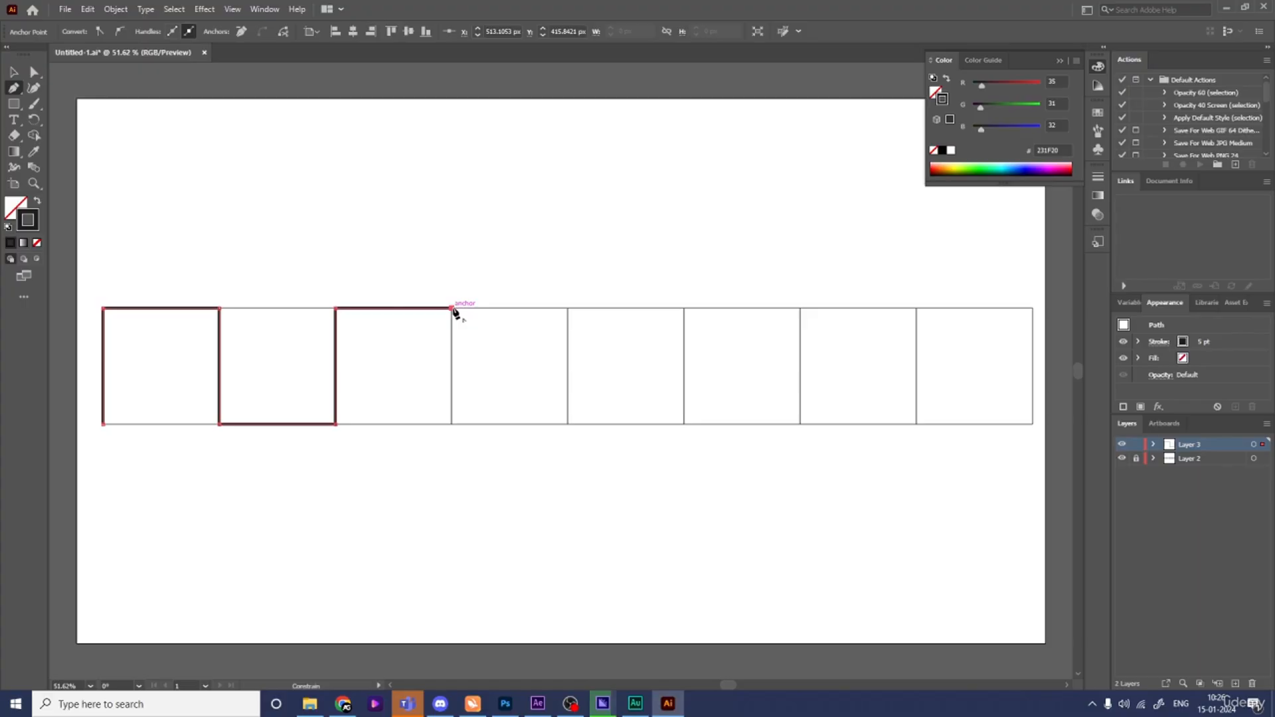
click(452, 424)
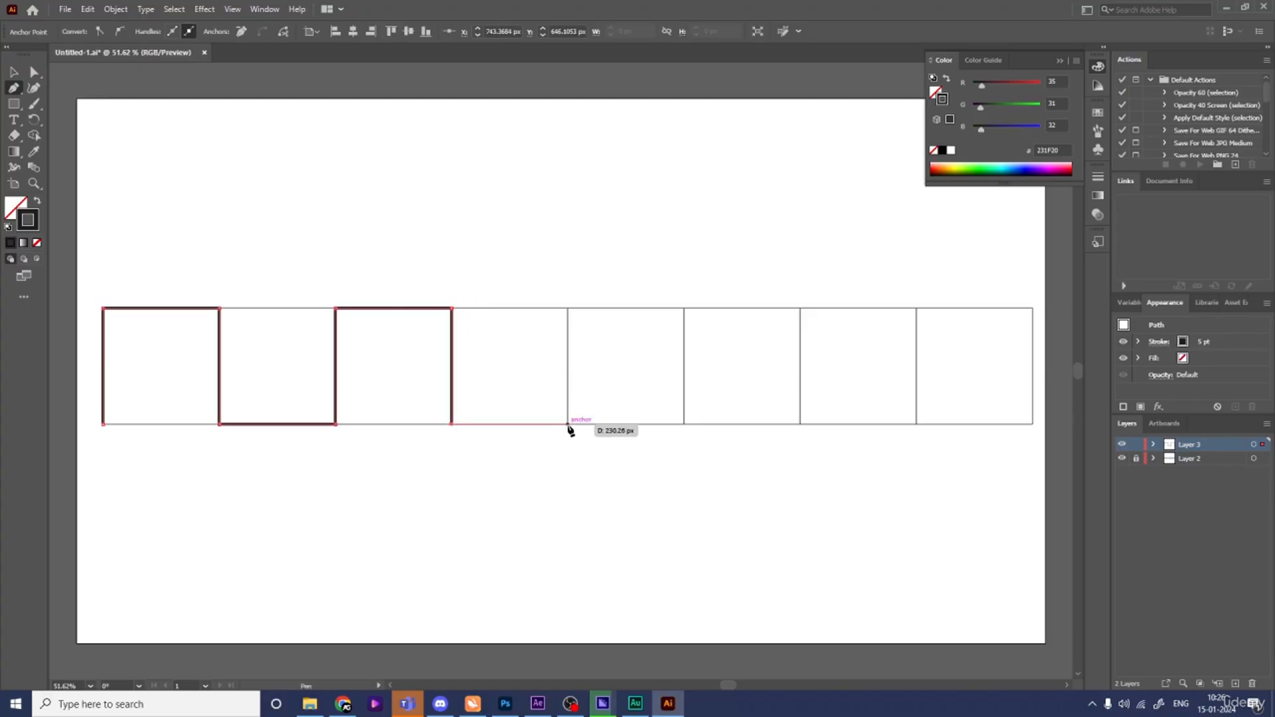
click(569, 425)
click(569, 309)
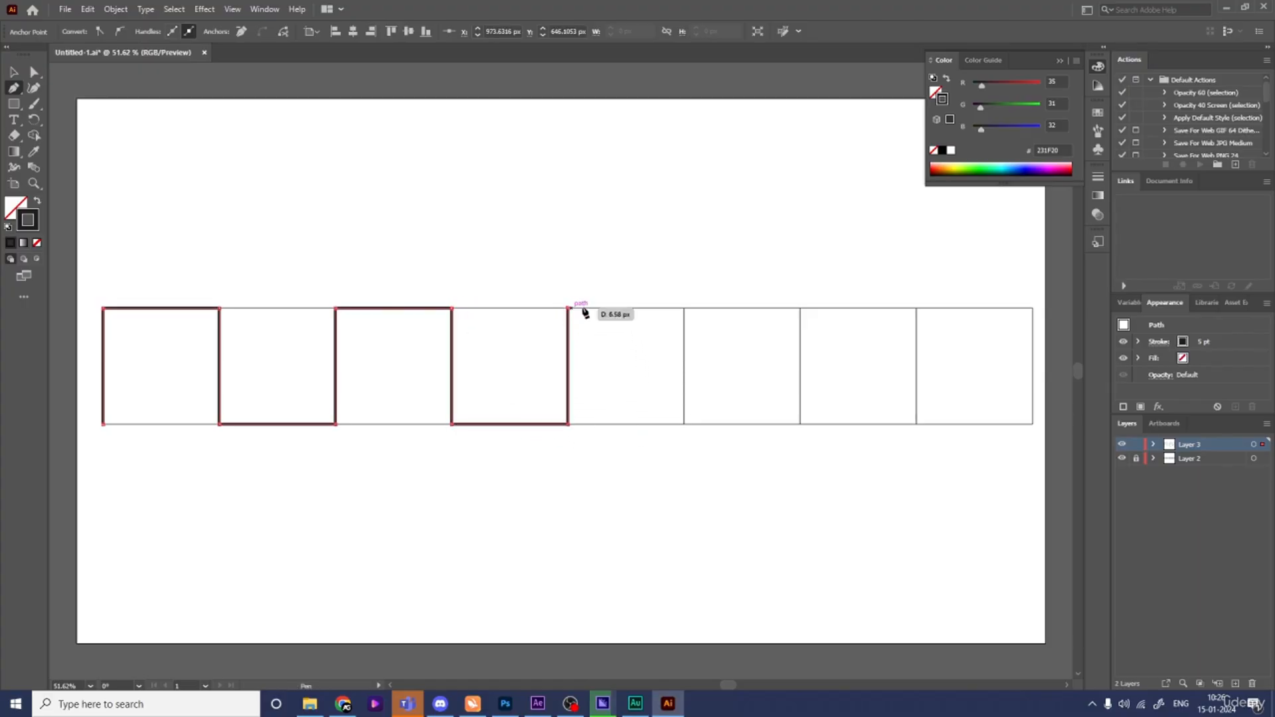
key(ctrl+z)
key(ctrl+z)
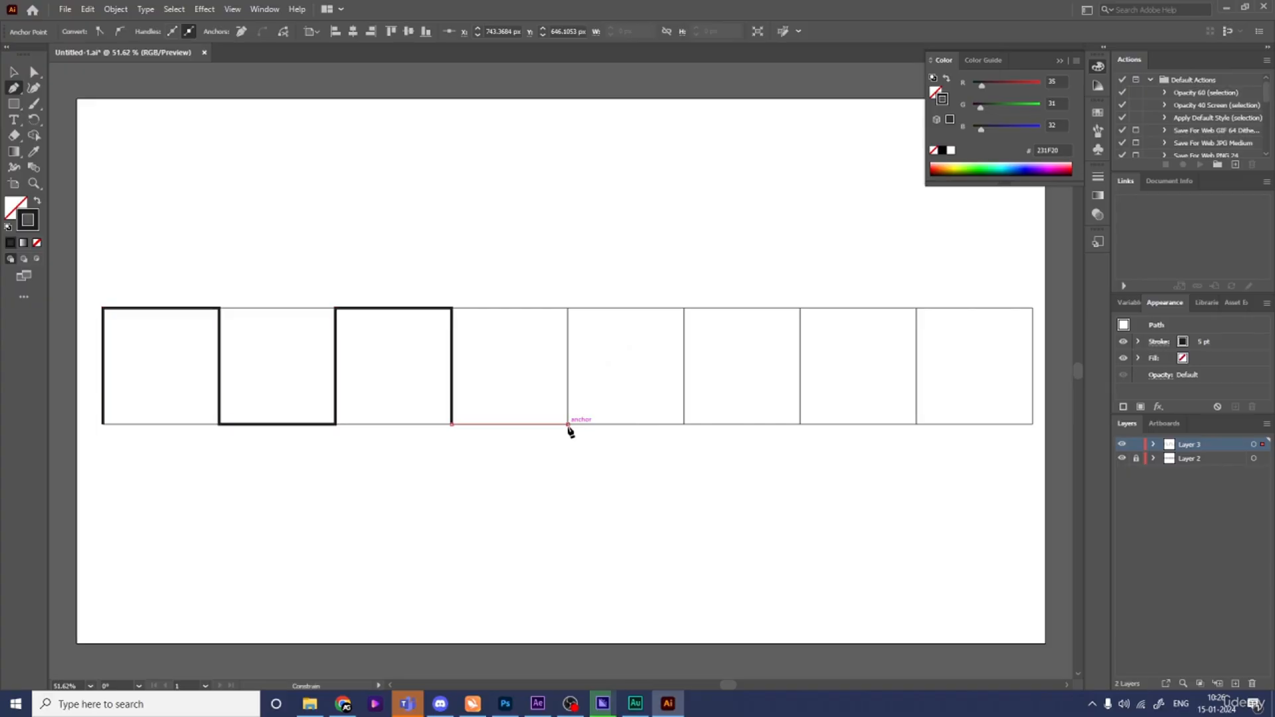
- Continue the square-wave path across the remaining squares, ending at the last square's top-right corner
click(569, 425)
click(569, 309)
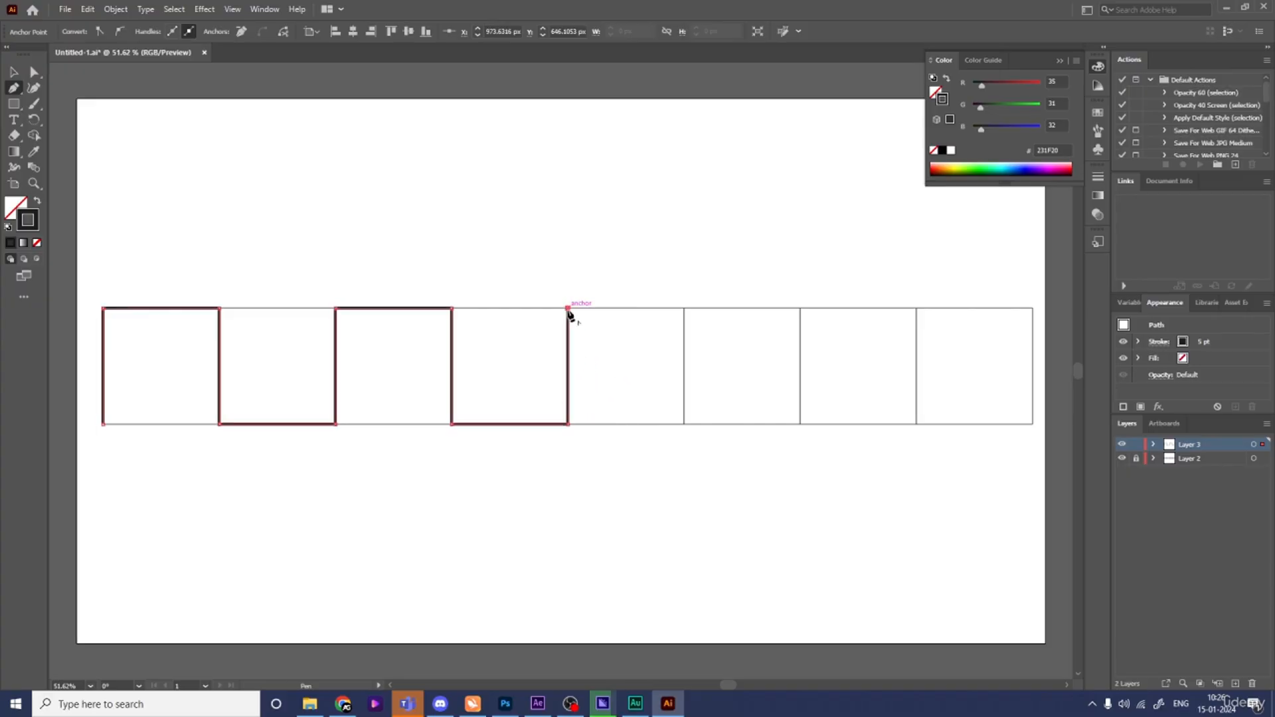
click(685, 309)
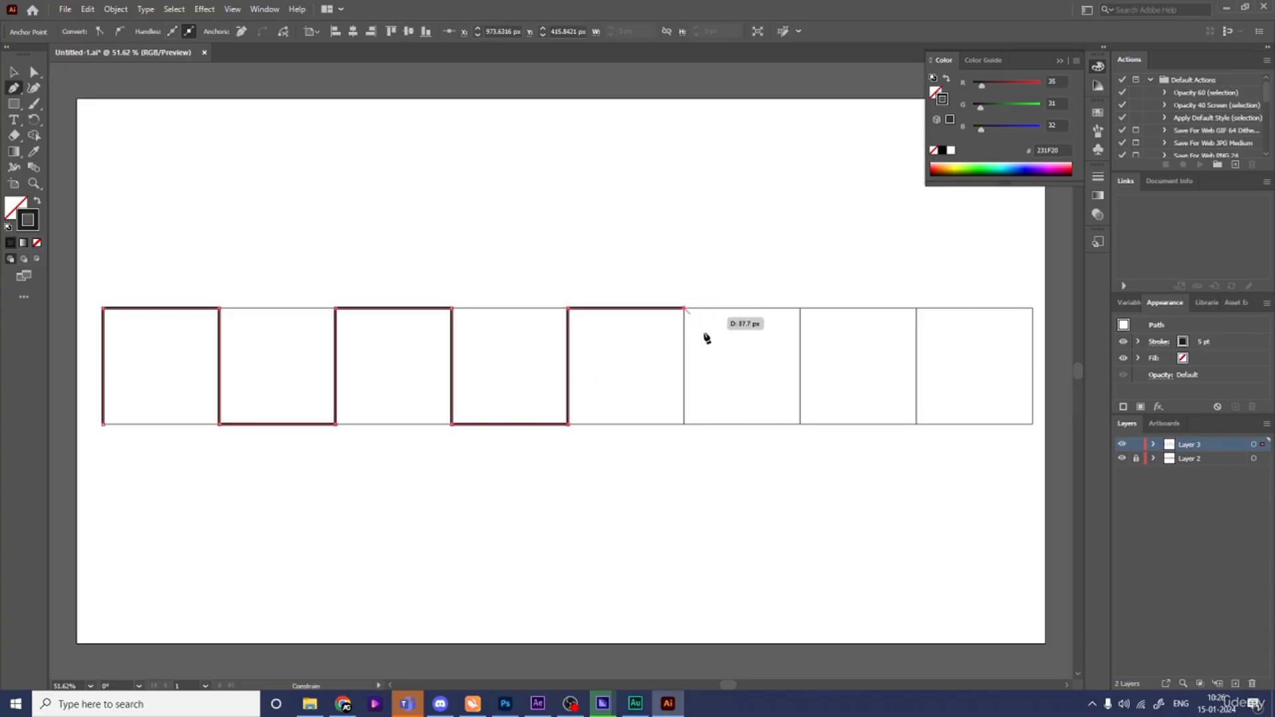
click(684, 424)
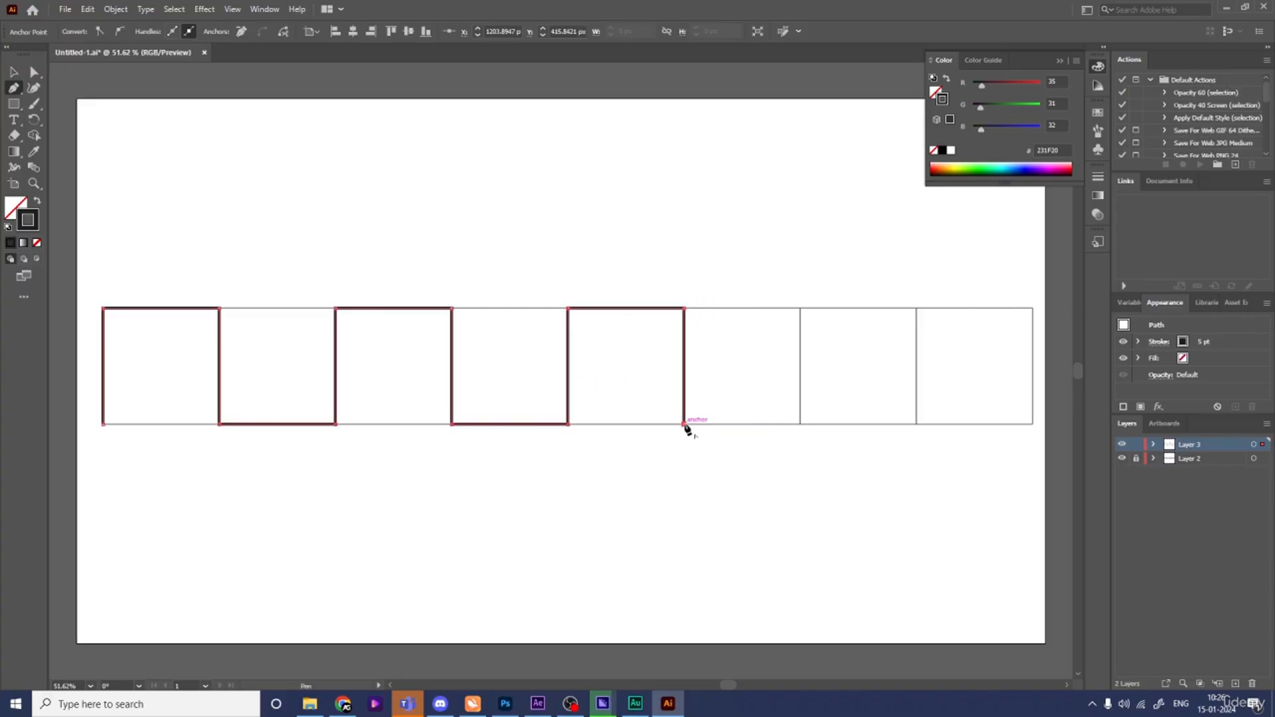
click(800, 424)
click(801, 309)
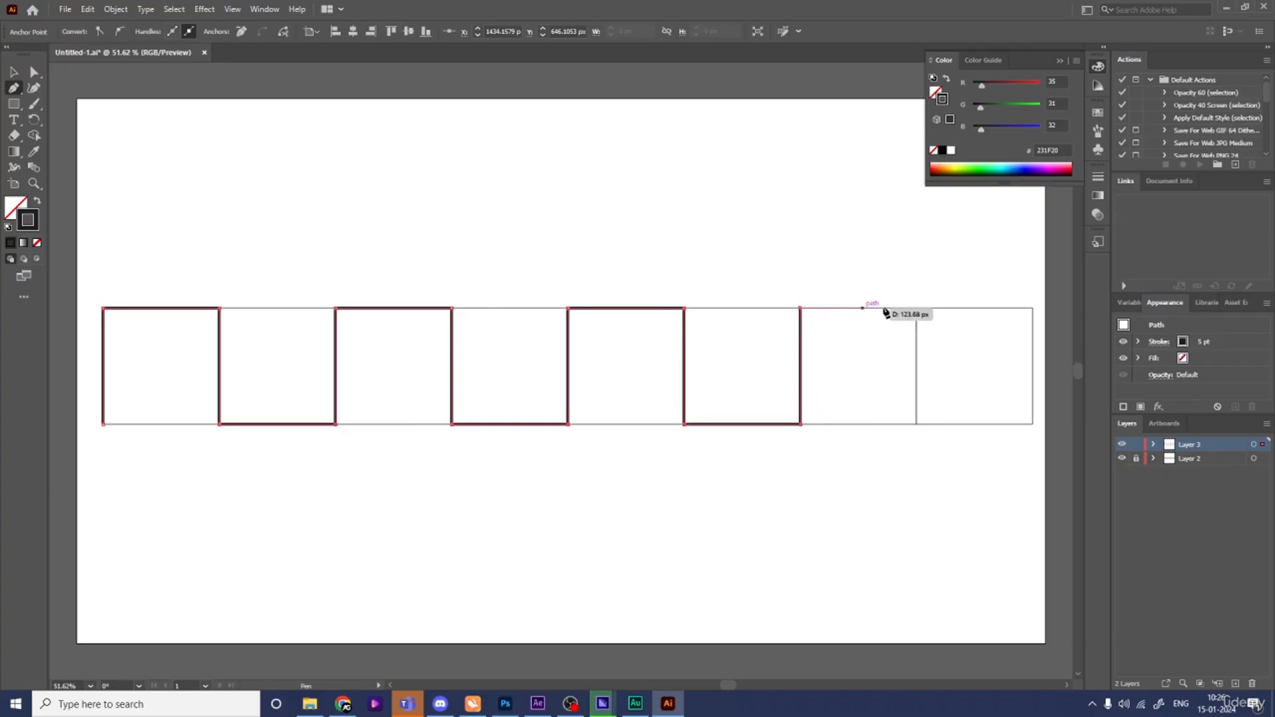
click(916, 309)
click(918, 424)
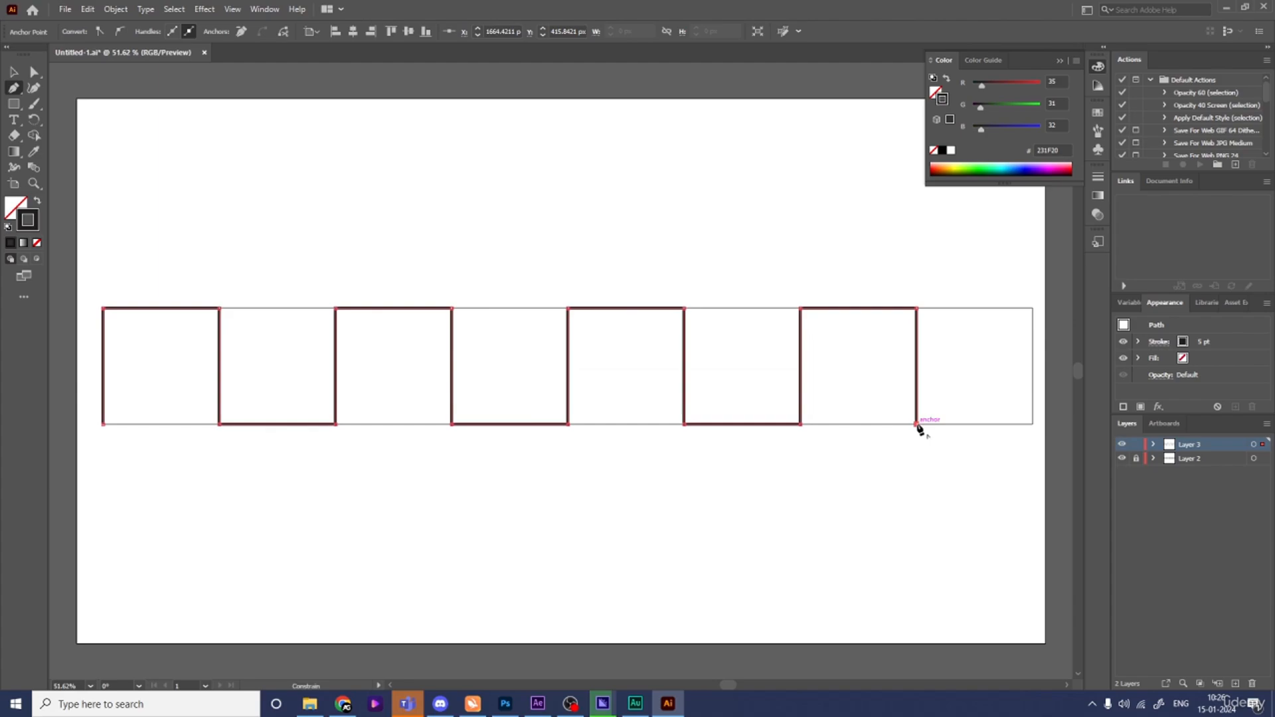
click(1033, 424)
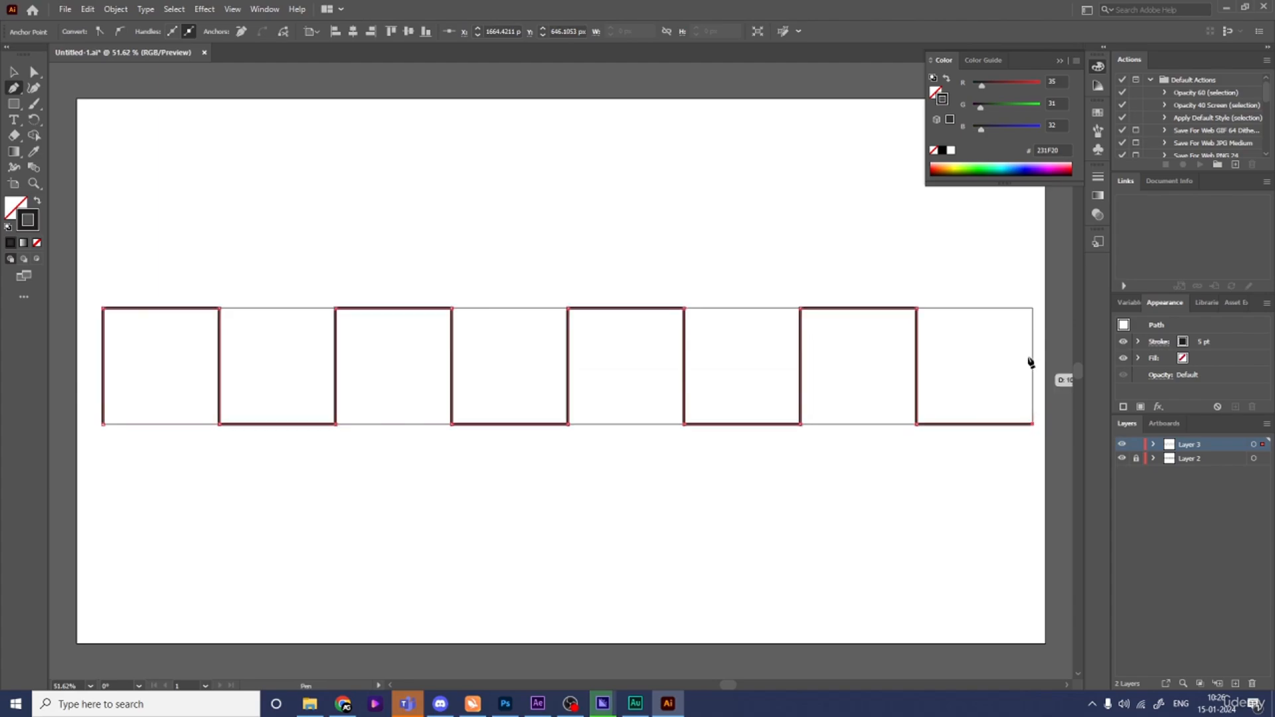
click(1033, 309)
- Exit the Pen tool, deselect, and hide the layer containing the squares
key(v)
click(882, 534)
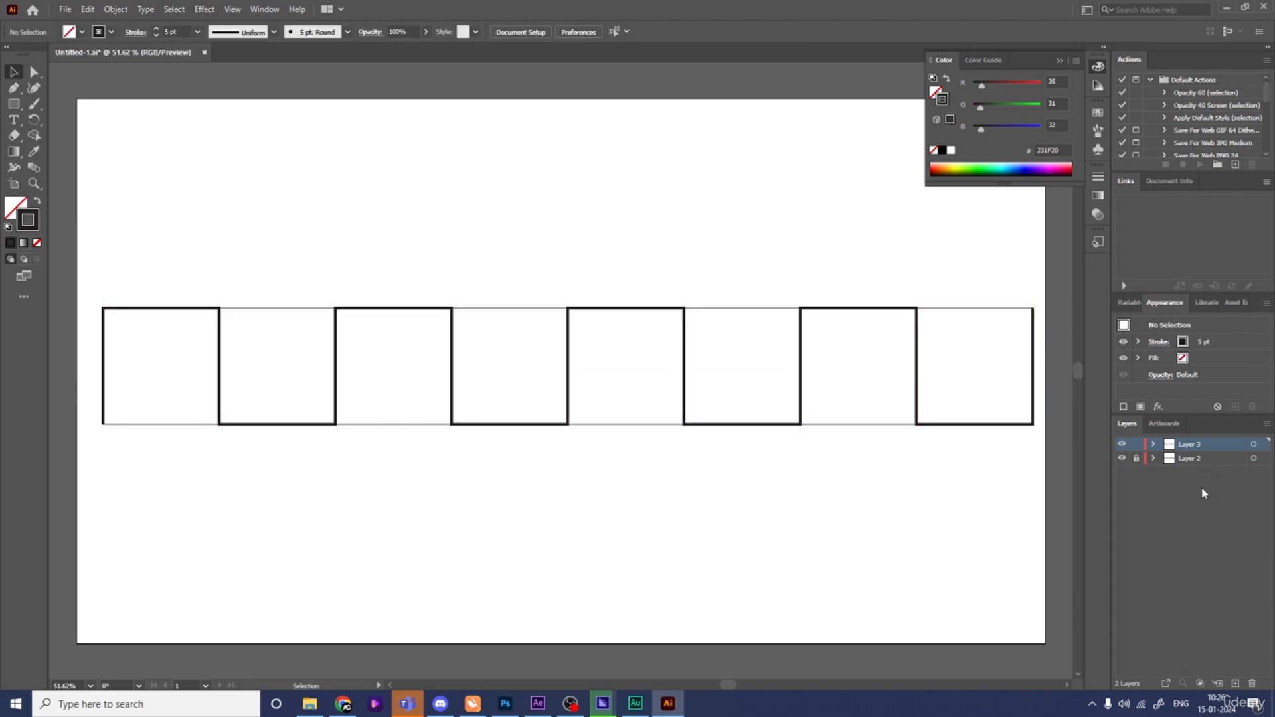
click(1121, 459)
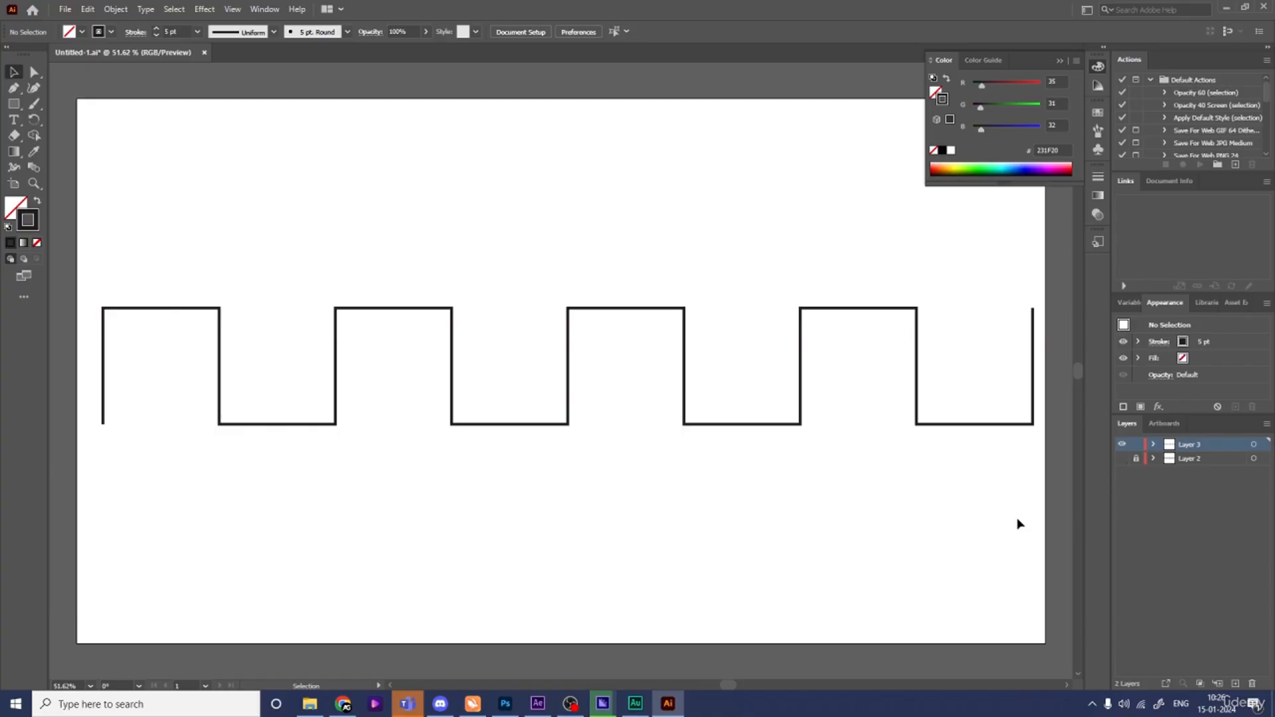
- Select the path's corners and round them fully with the corner widget to turn it into a wavy line
drag(1000, 522, 478, 260)
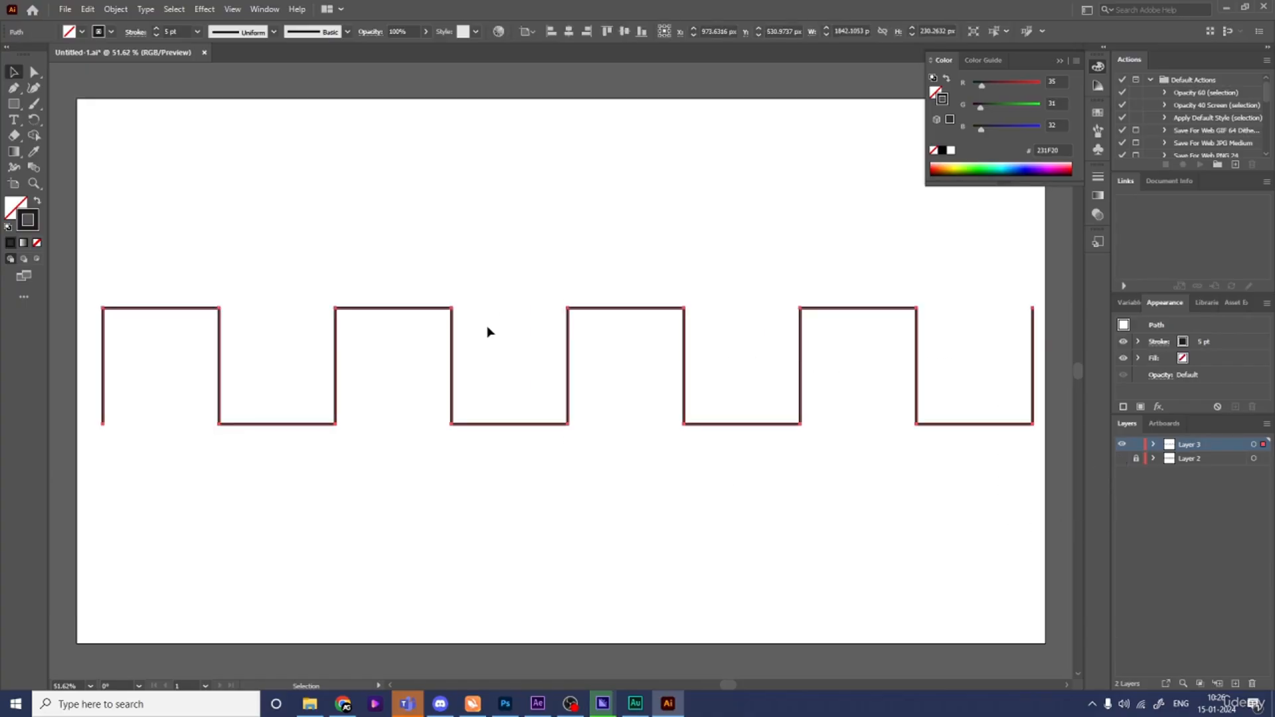
key(a)
key(v)
key(a)
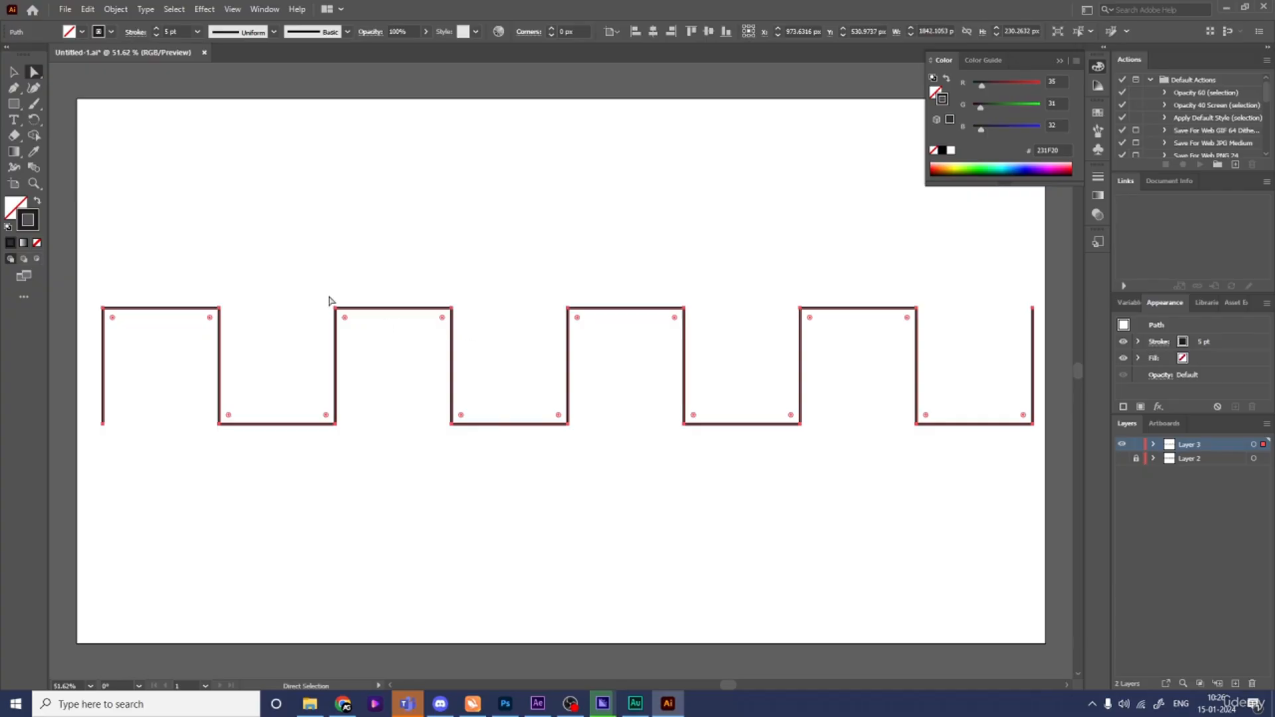
drag(343, 321, 402, 387)
key(v)
click(883, 520)
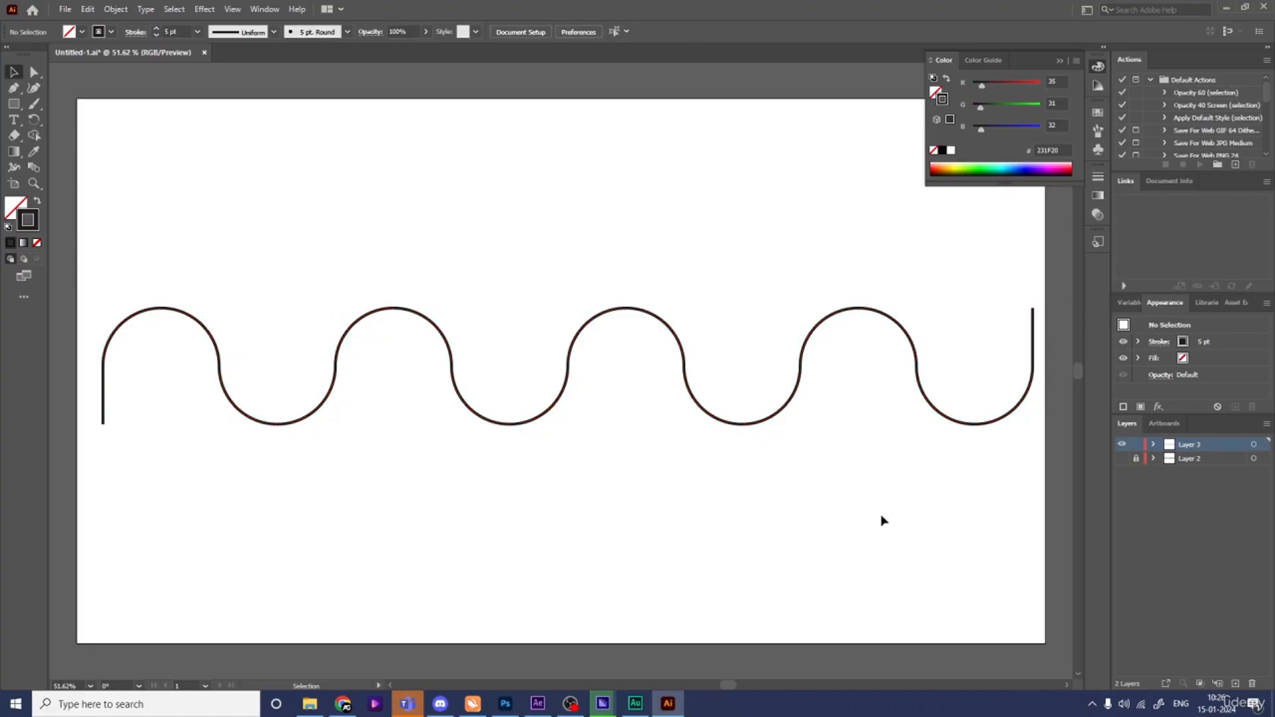
key(a)
key(Num_Lock)
key(minus)
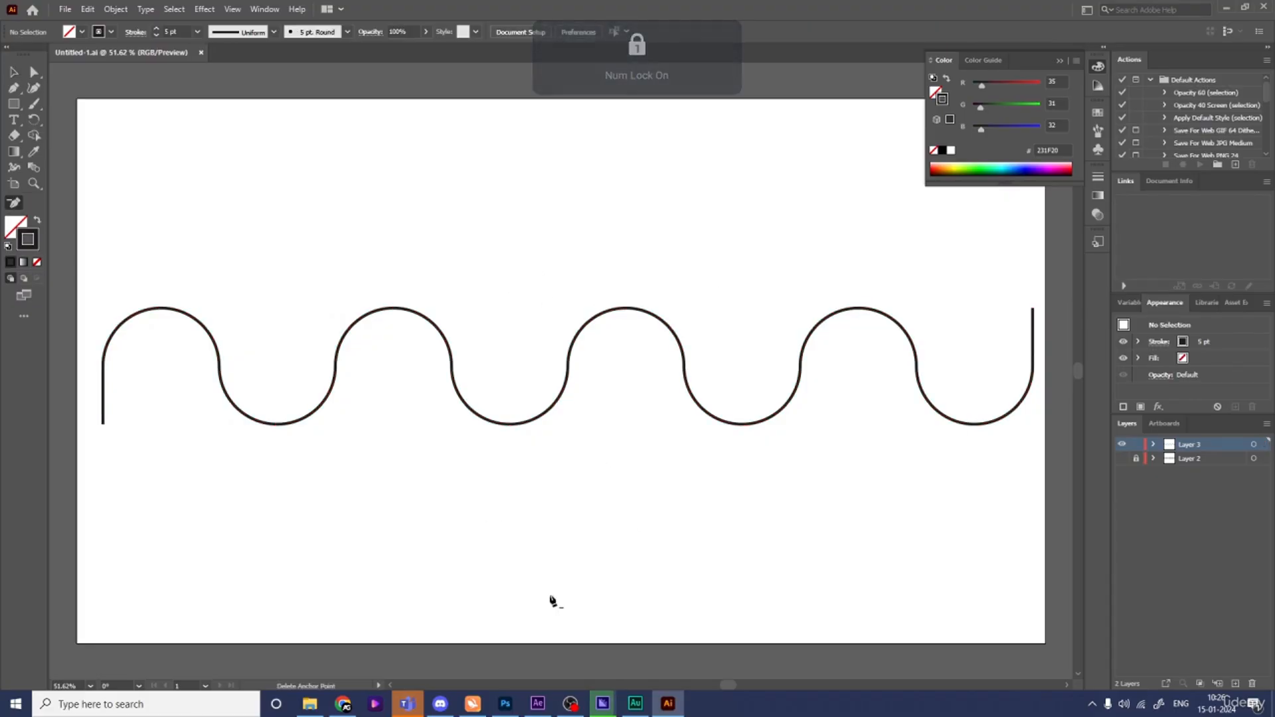
- Switch to After Effects, create a new composition named main animation, and show the title/action safe guides
click(538, 703)
click(613, 305)
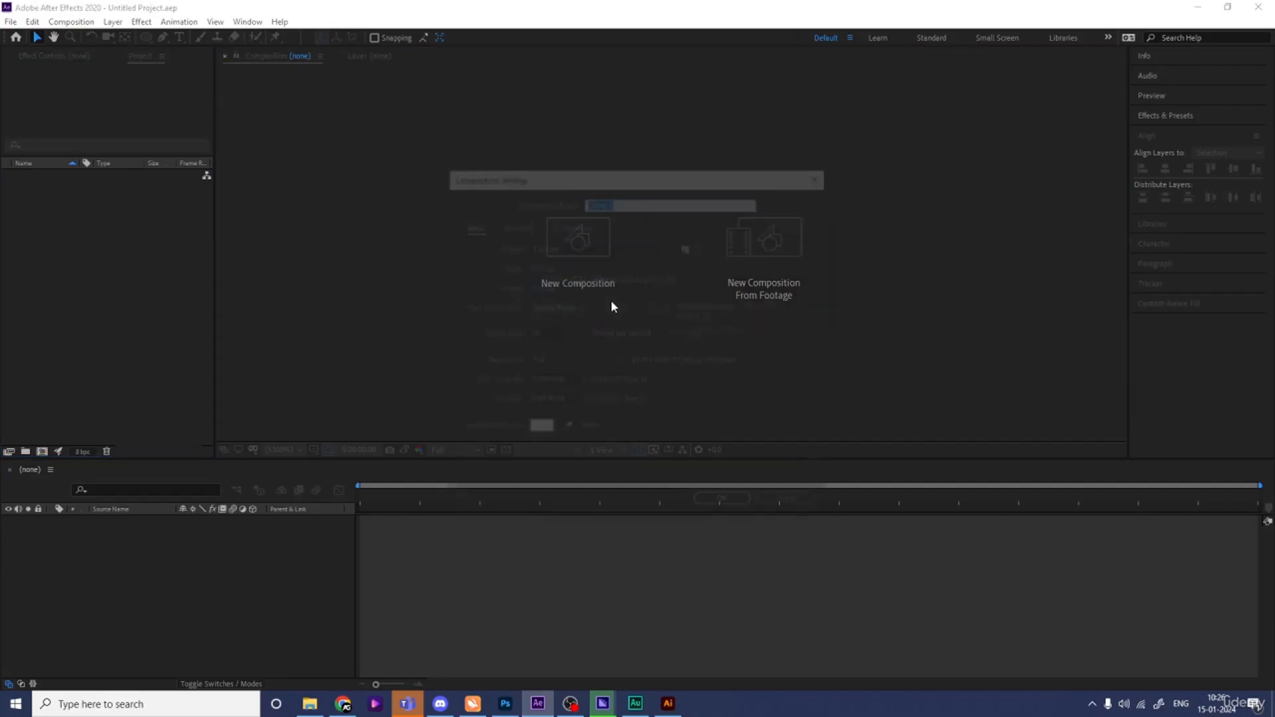
text(main animation)
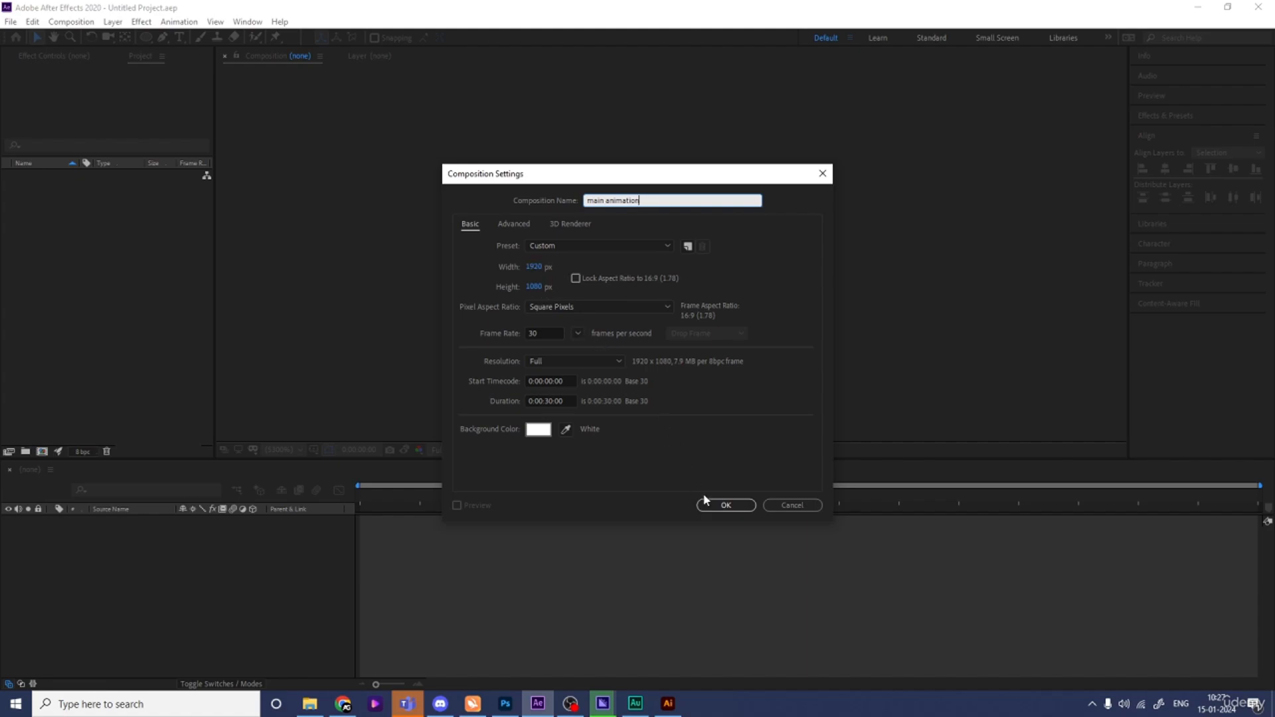
click(738, 509)
click(314, 450)
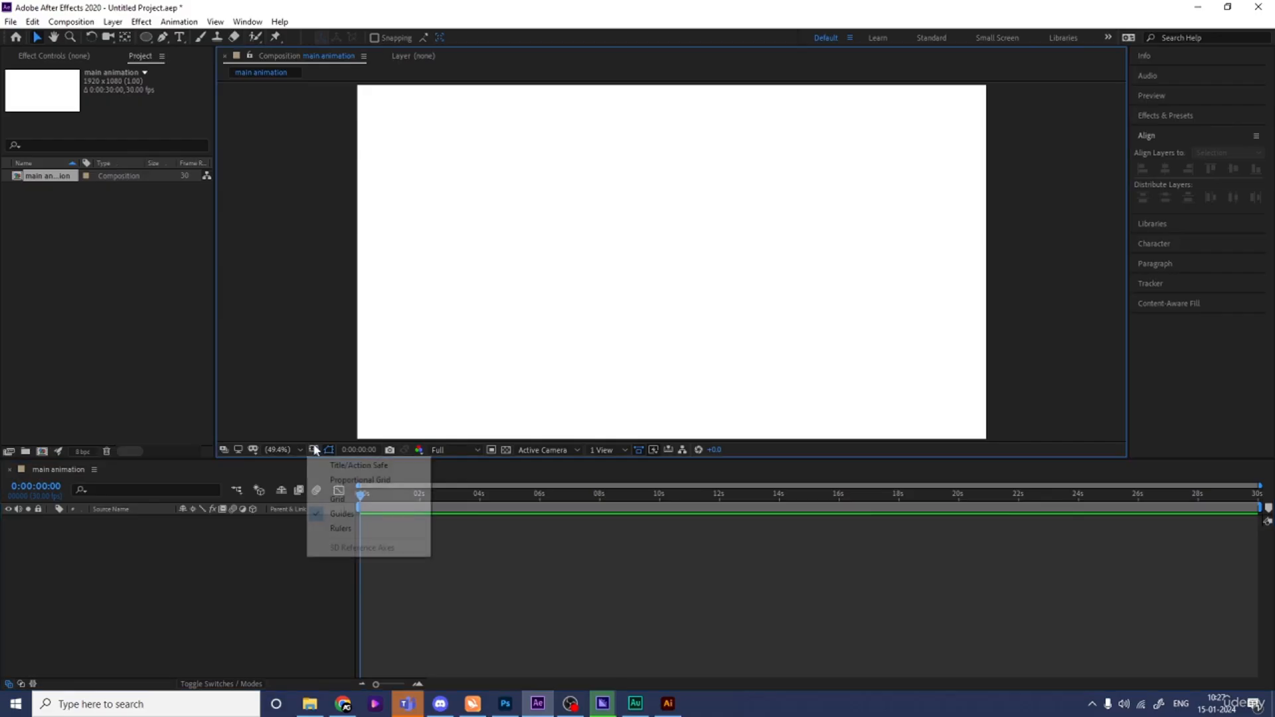
click(347, 465)
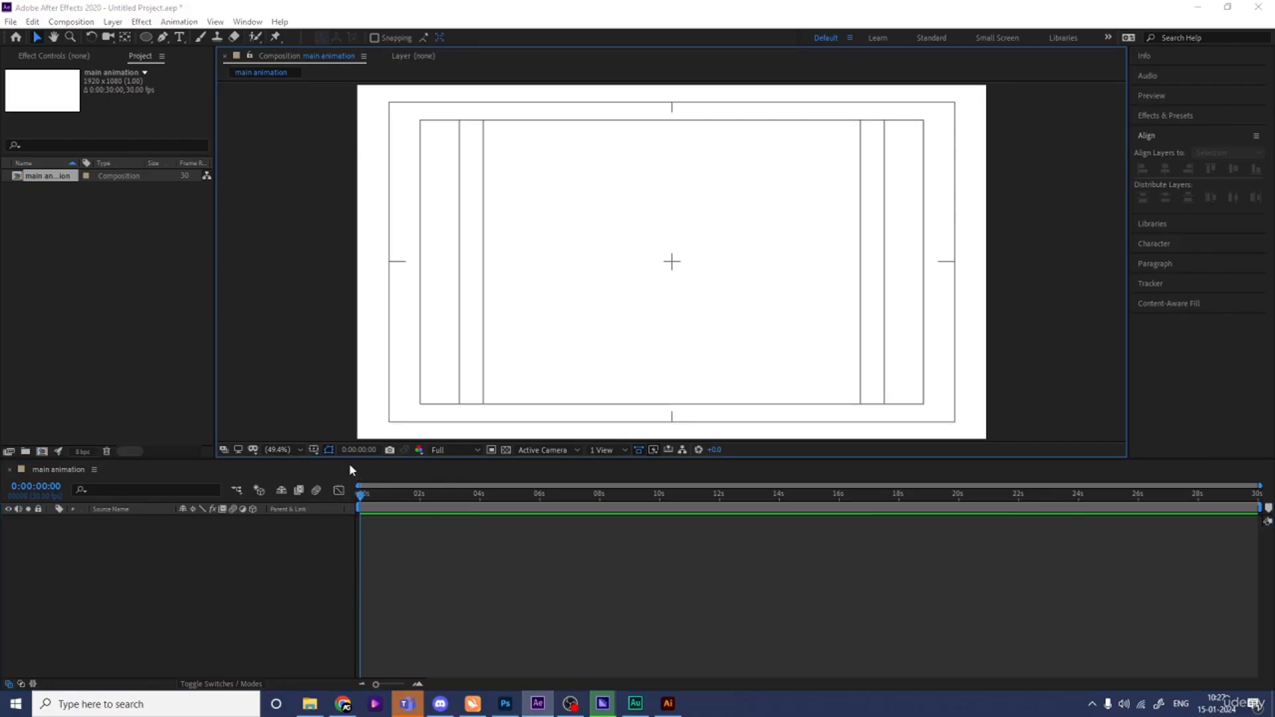
- Import Untitled-1.ai as a composition retaining layer sizes and add it to the main animation timeline
key(ctrl+i)
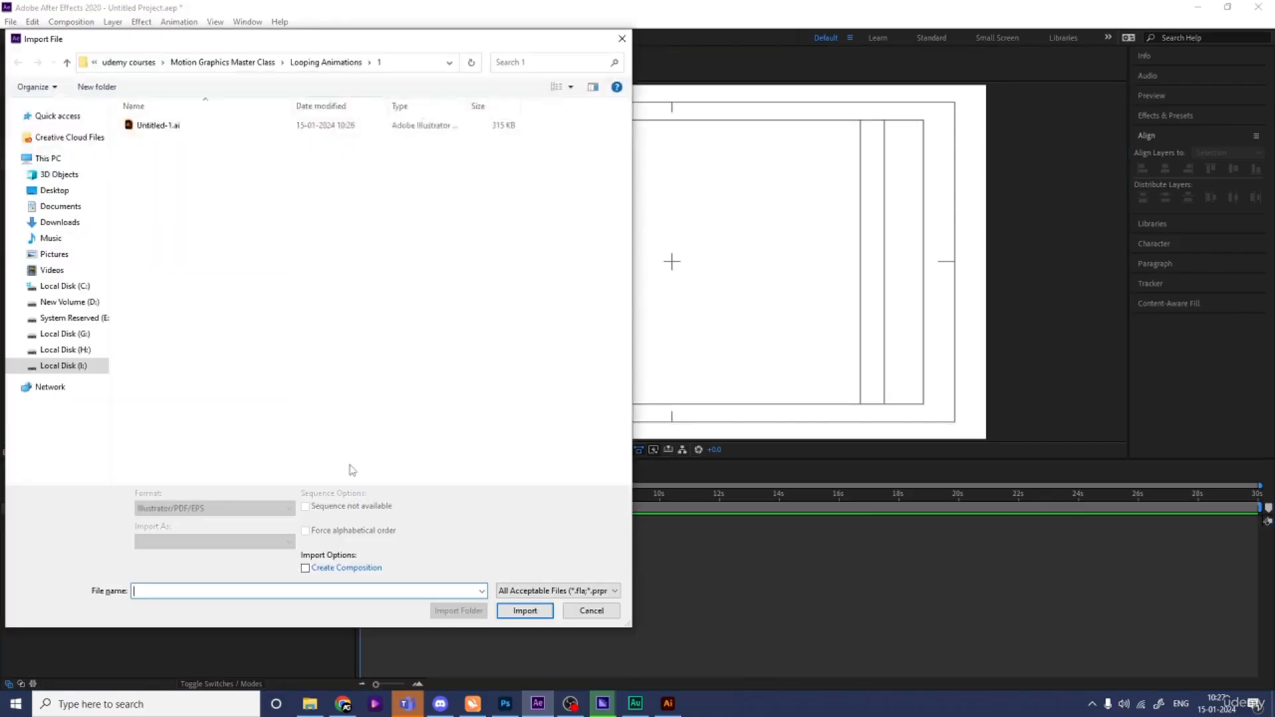
click(153, 126)
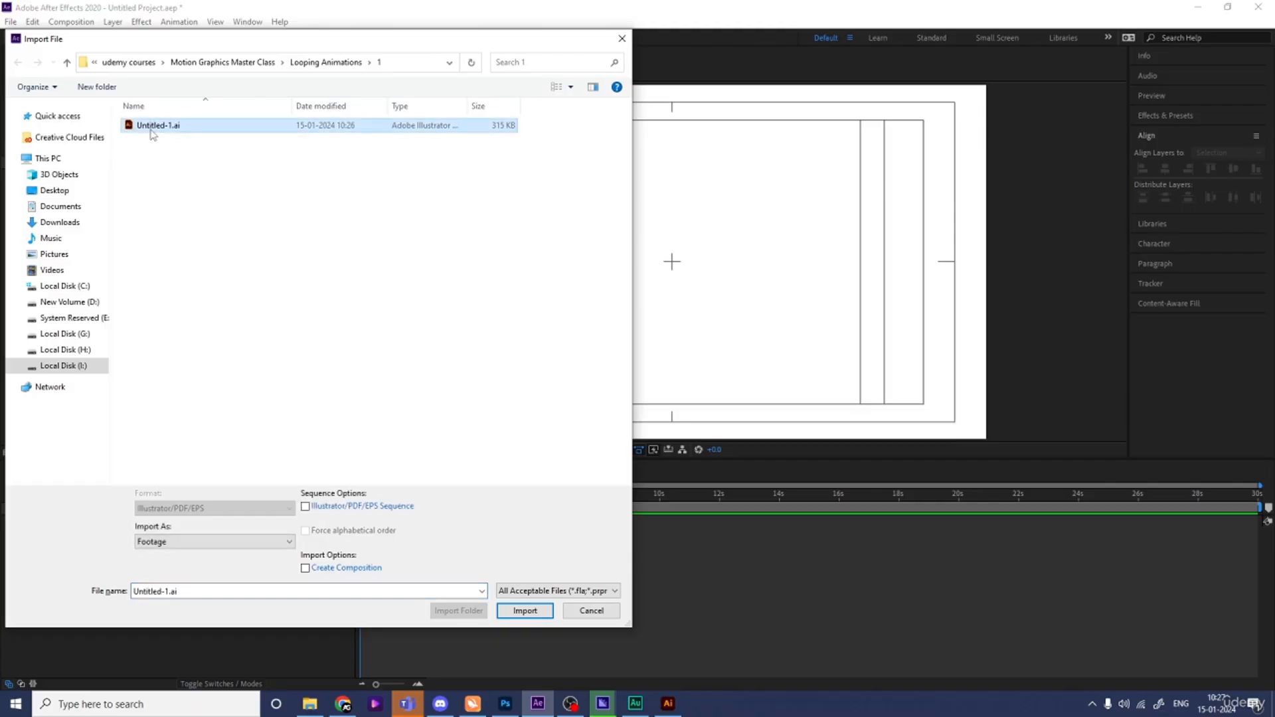
click(170, 543)
click(193, 563)
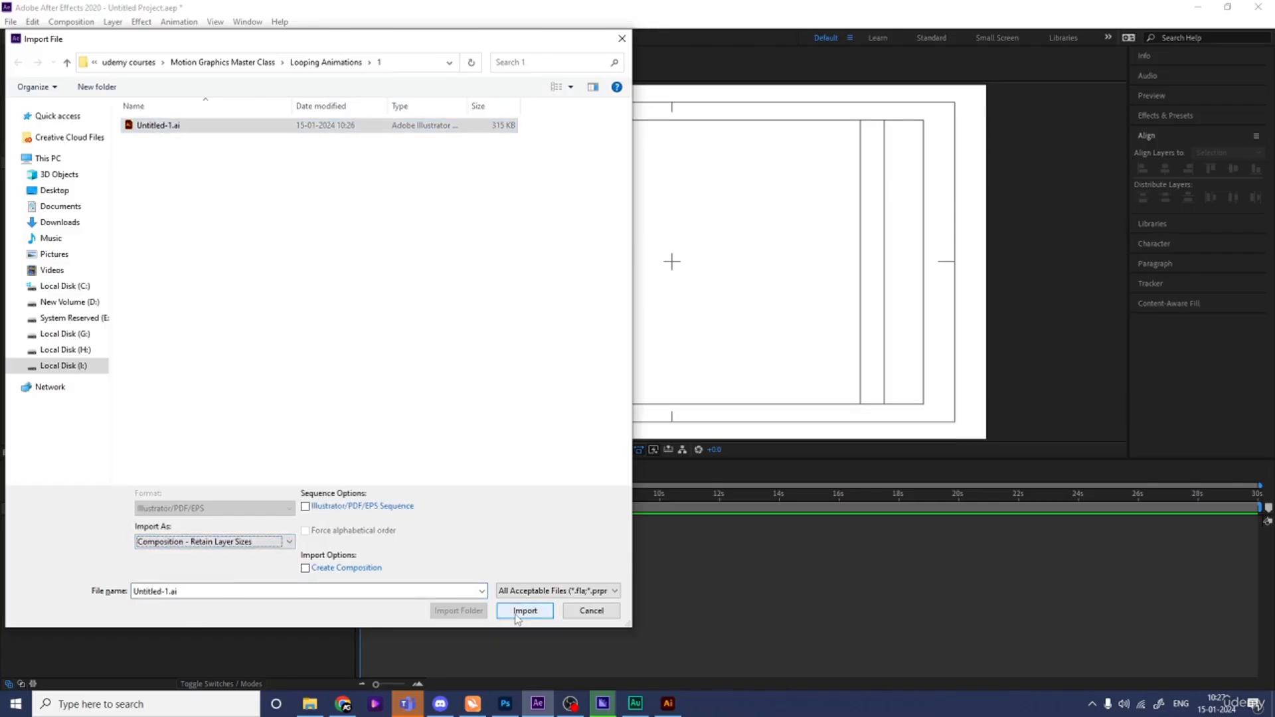
click(524, 611)
drag(45, 191, 158, 540)
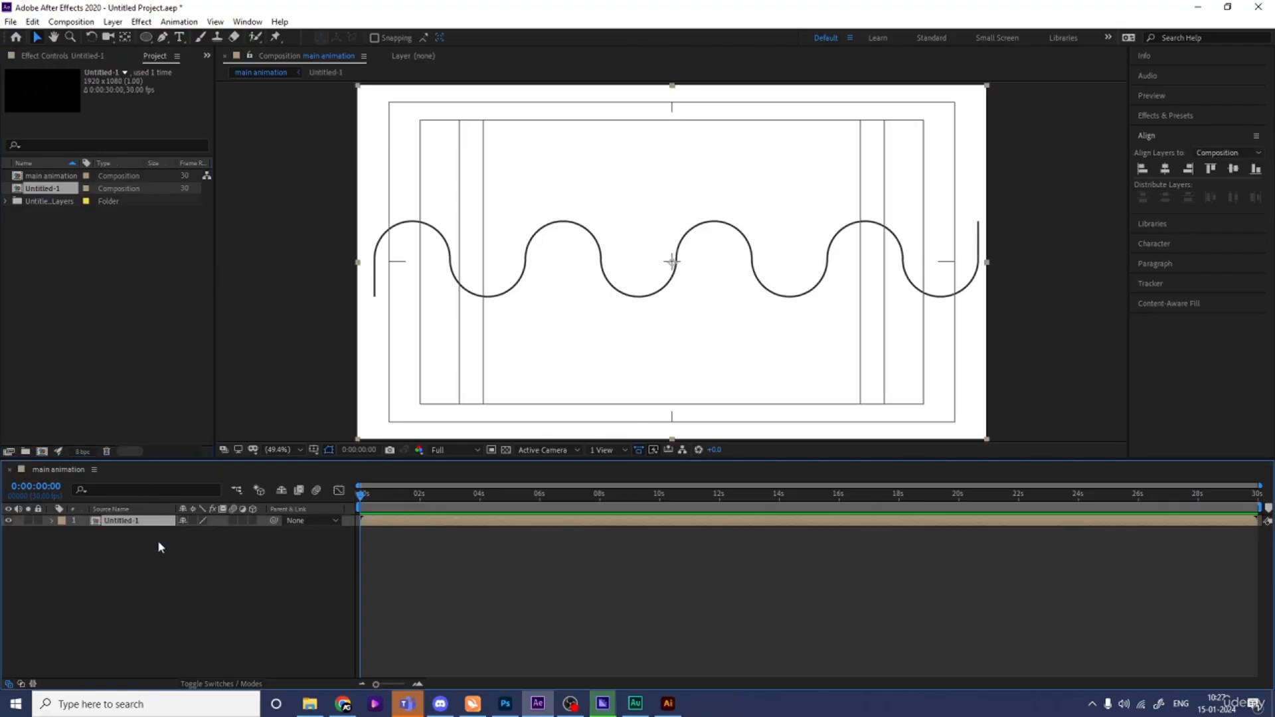
- Open the Untitled-1 composition and set its background color to white in the composition settings
double_click(126, 521)
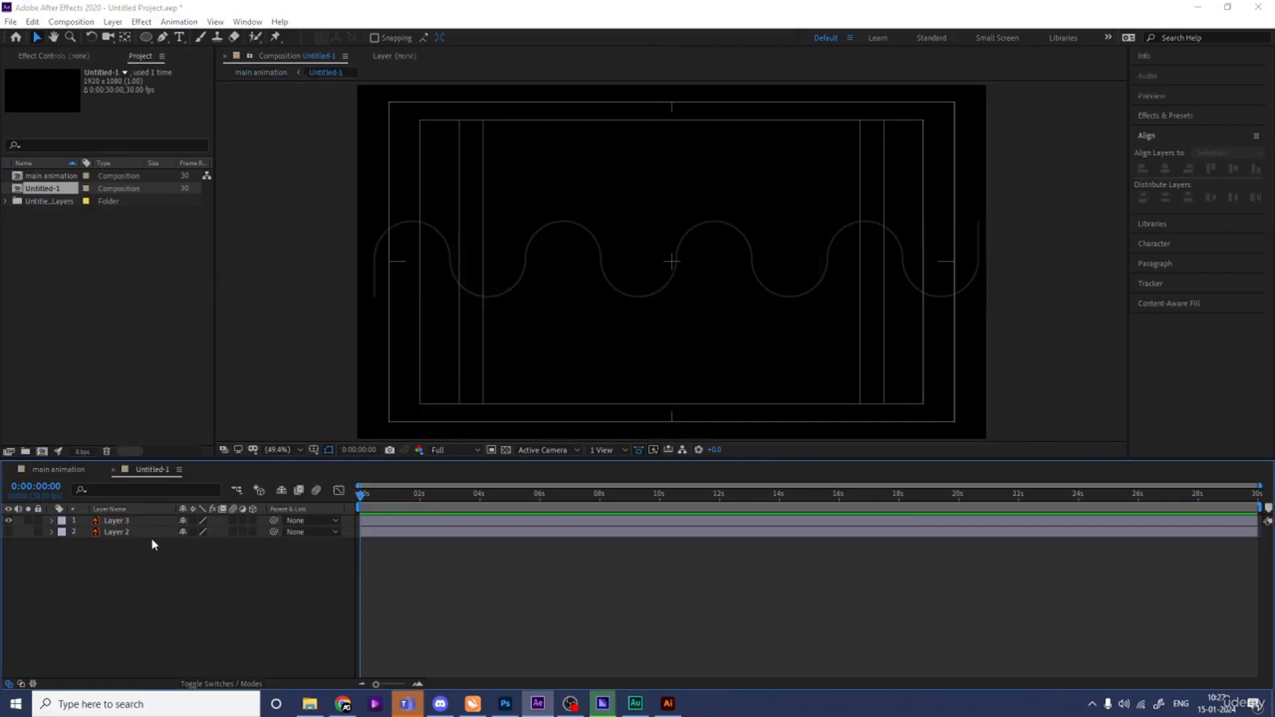
key(ctrl+k)
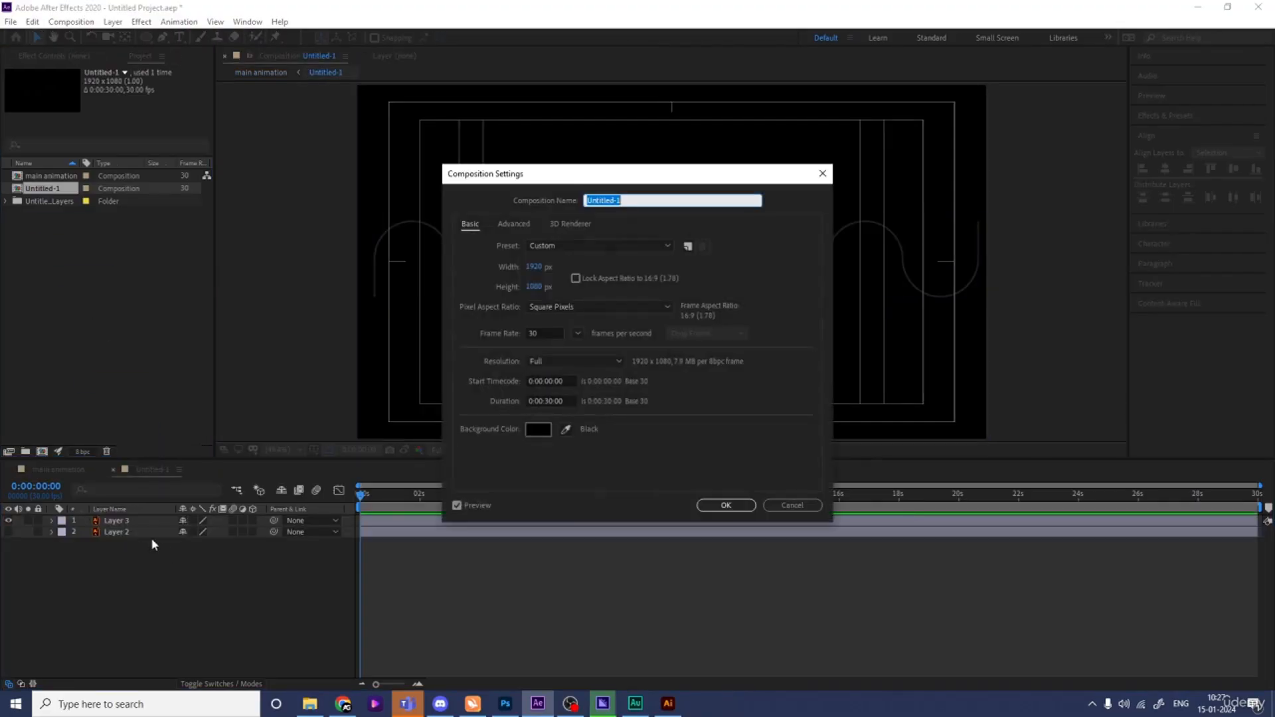
click(545, 427)
drag(307, 316, 30, 194)
key(Return)
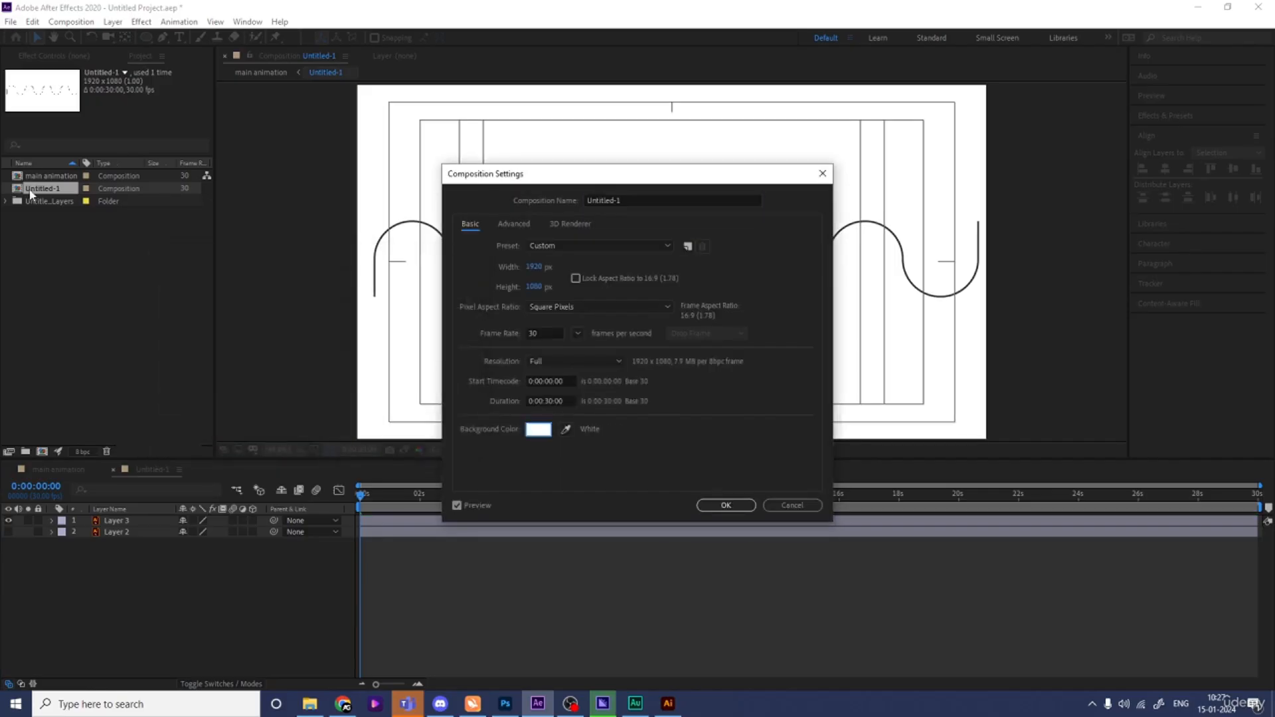
key(Return)
- Draw a small circle above the second wave peak with the Ellipse tool, with no stroke and a red fill
click(146, 37)
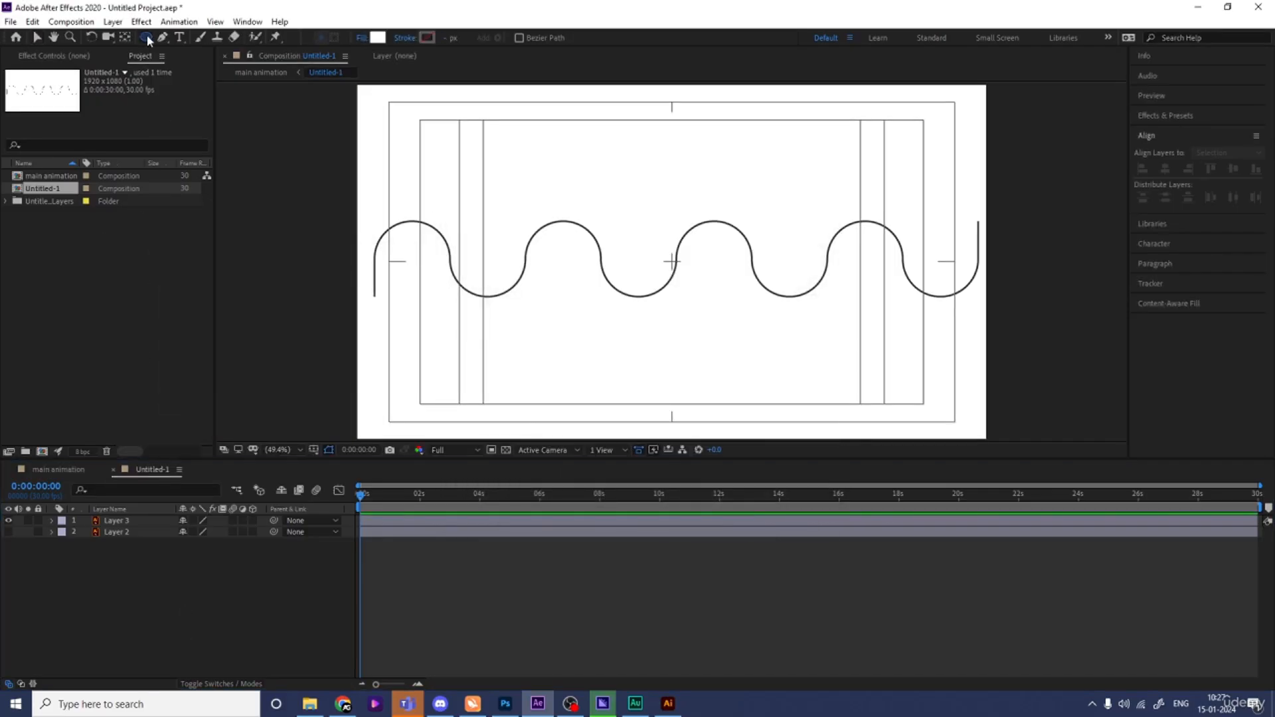
drag(538, 188, 568, 217)
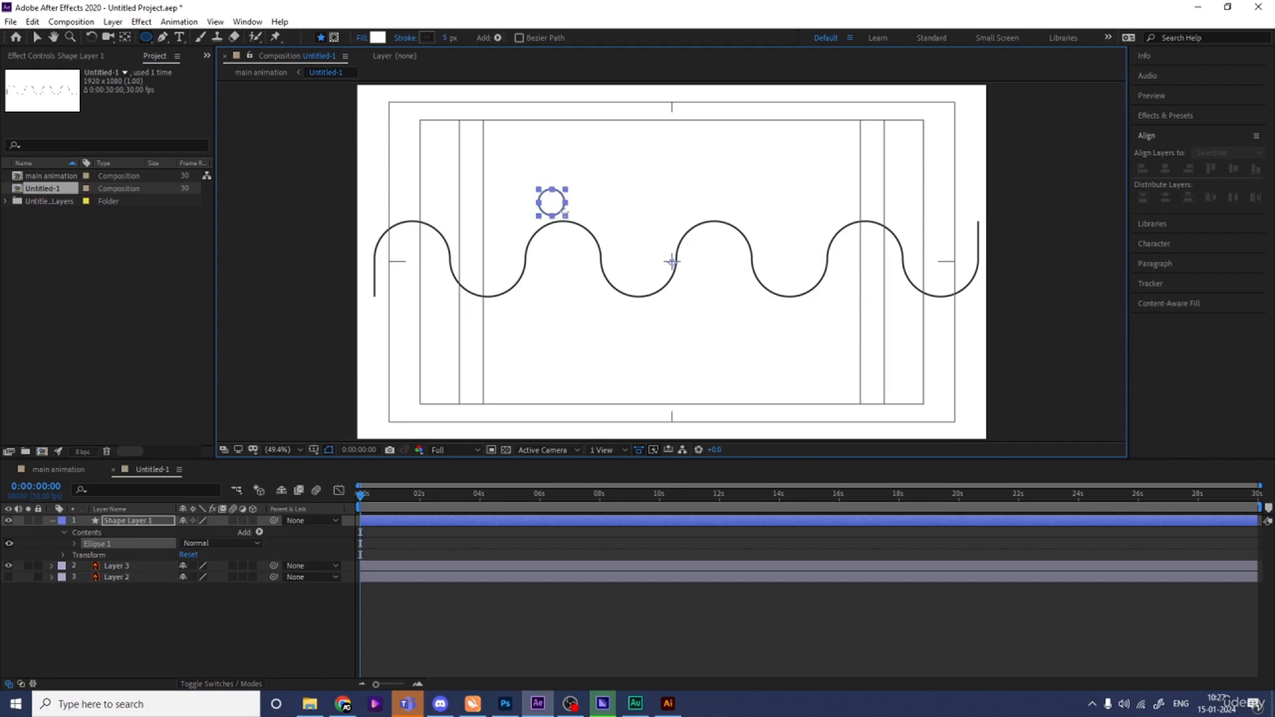
click(404, 38)
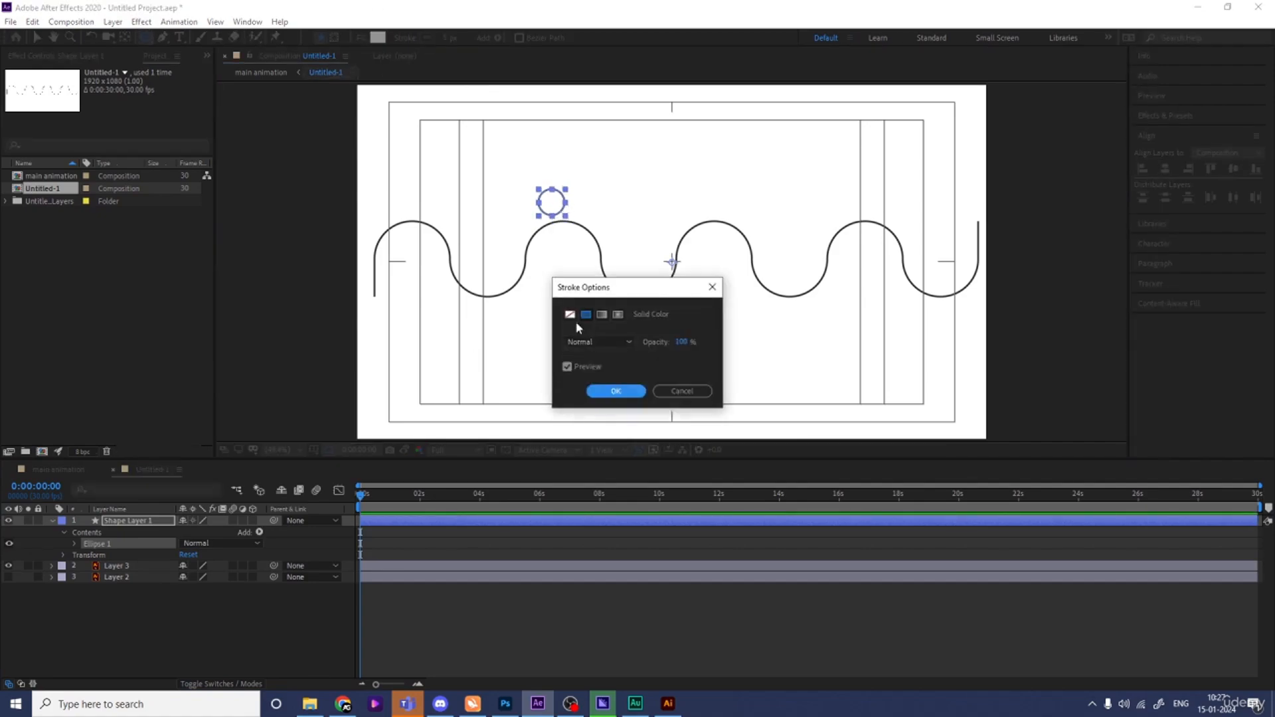
click(568, 313)
click(612, 390)
click(377, 37)
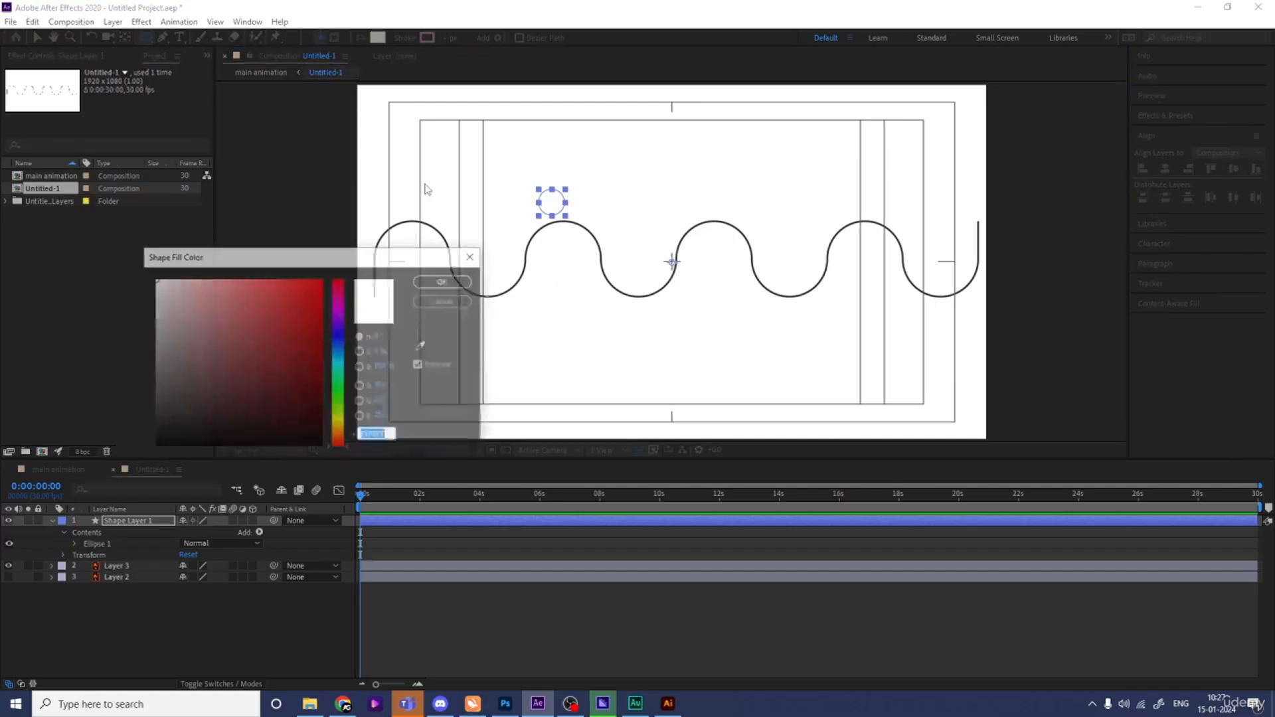
click(321, 280)
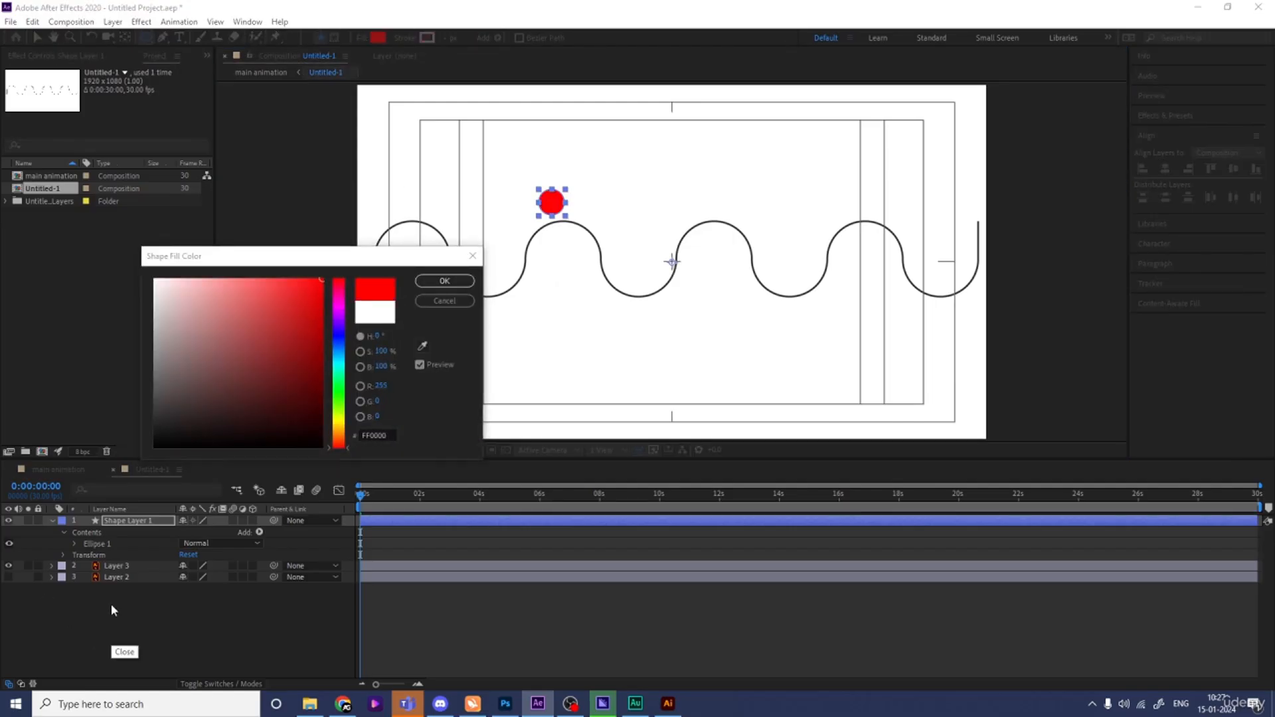
key(Return)
- Center the circle layer's anchor point and delete Layer 2 containing the squares
click(121, 525)
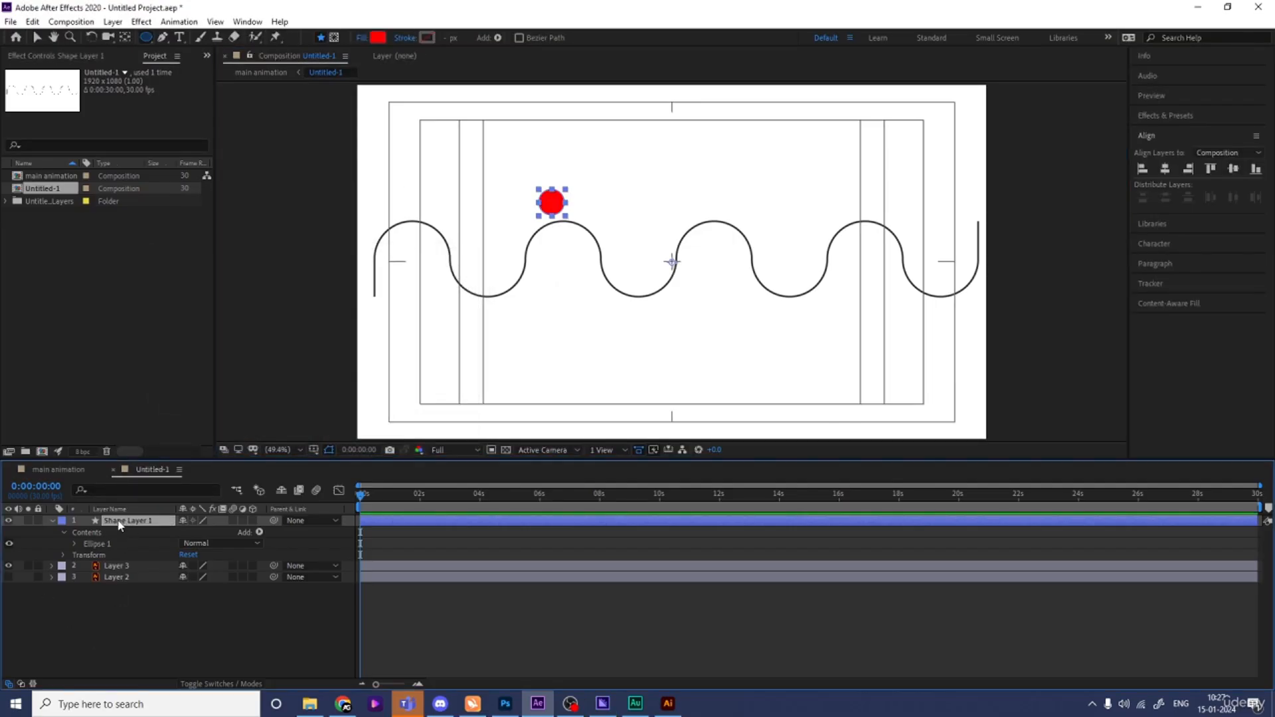
key(ctrl+alt+Home)
click(116, 578)
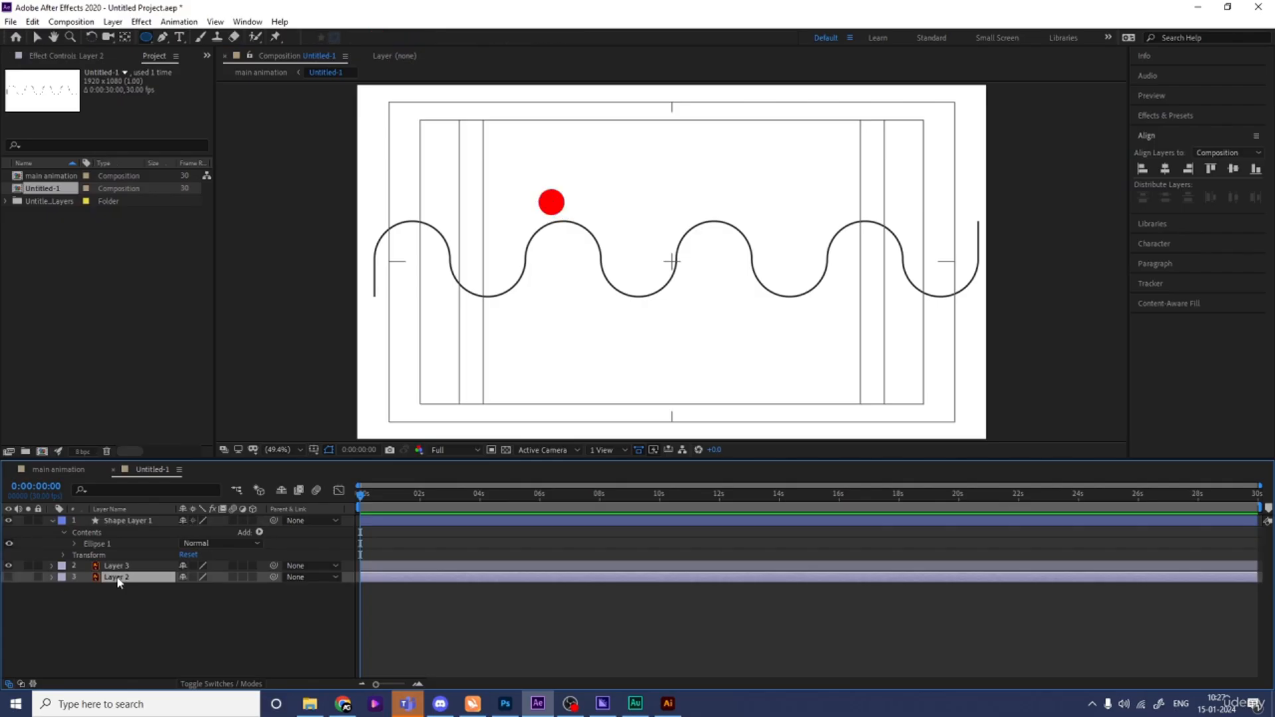
key(Delete)
- Convert Layer 3 into a shape layer using Create Shapes from Vector Layer
click(117, 566)
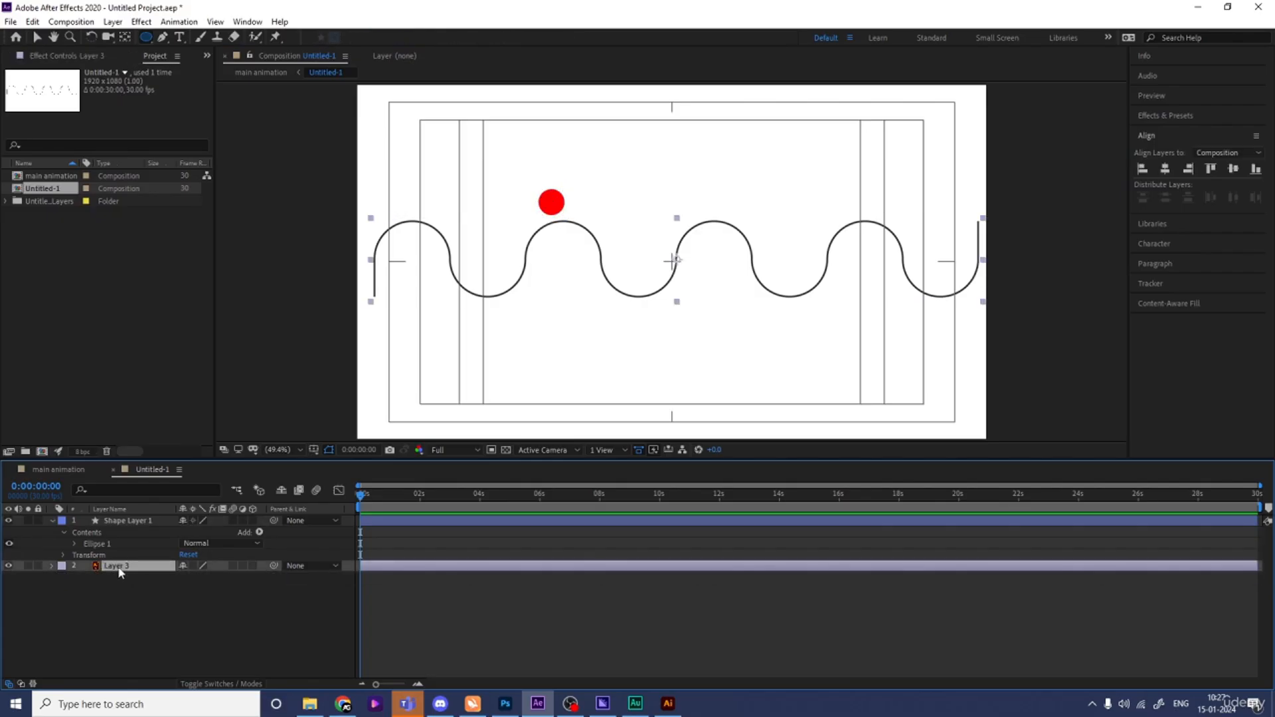
right_click(120, 573)
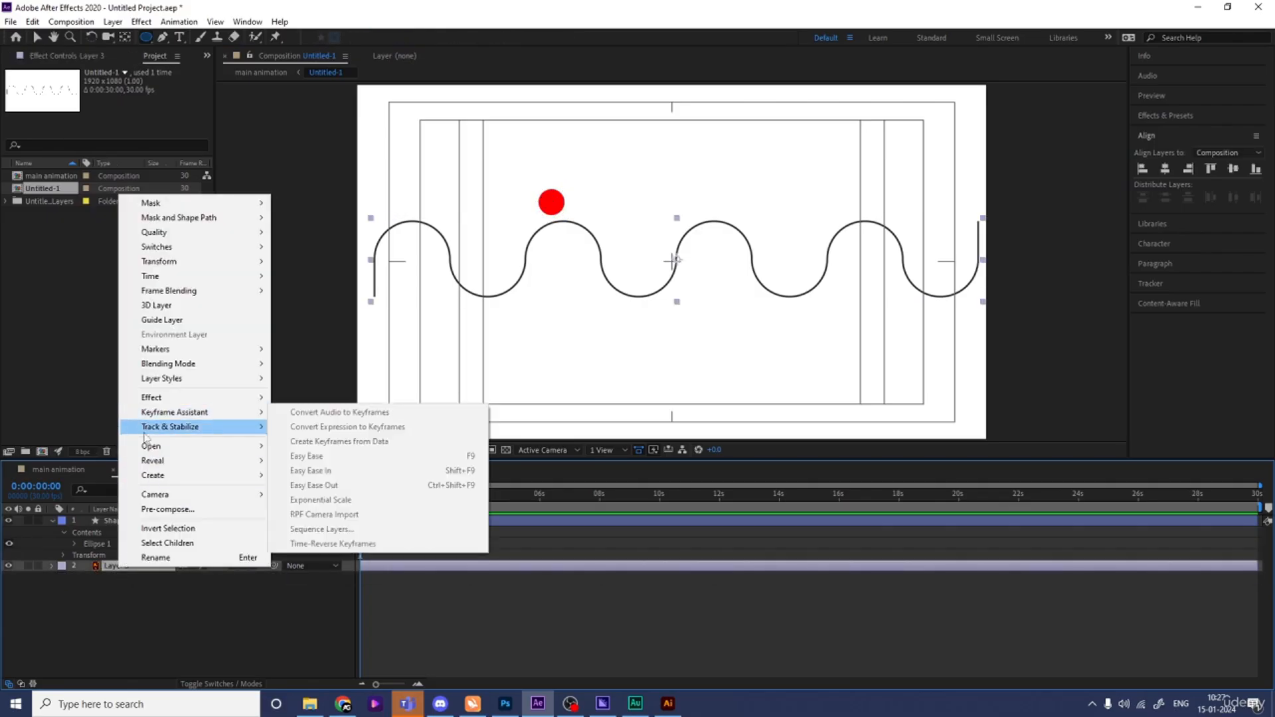
mouse_move(152, 475)
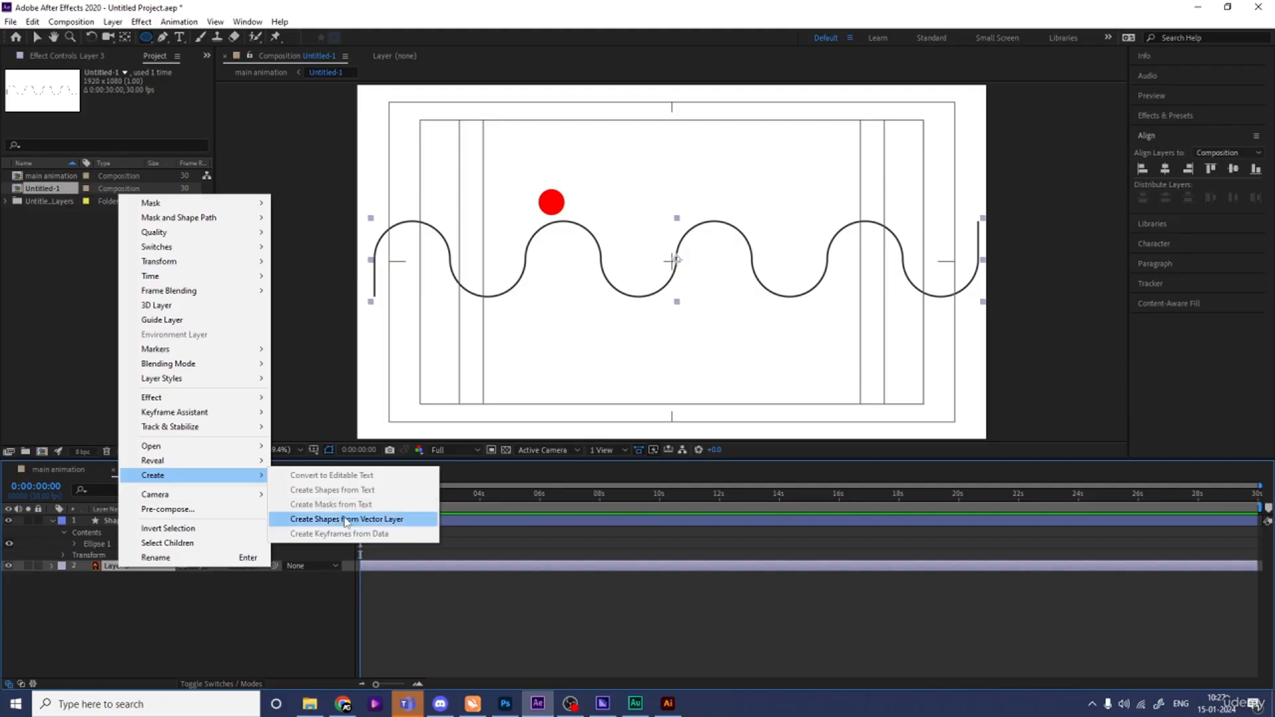
click(345, 520)
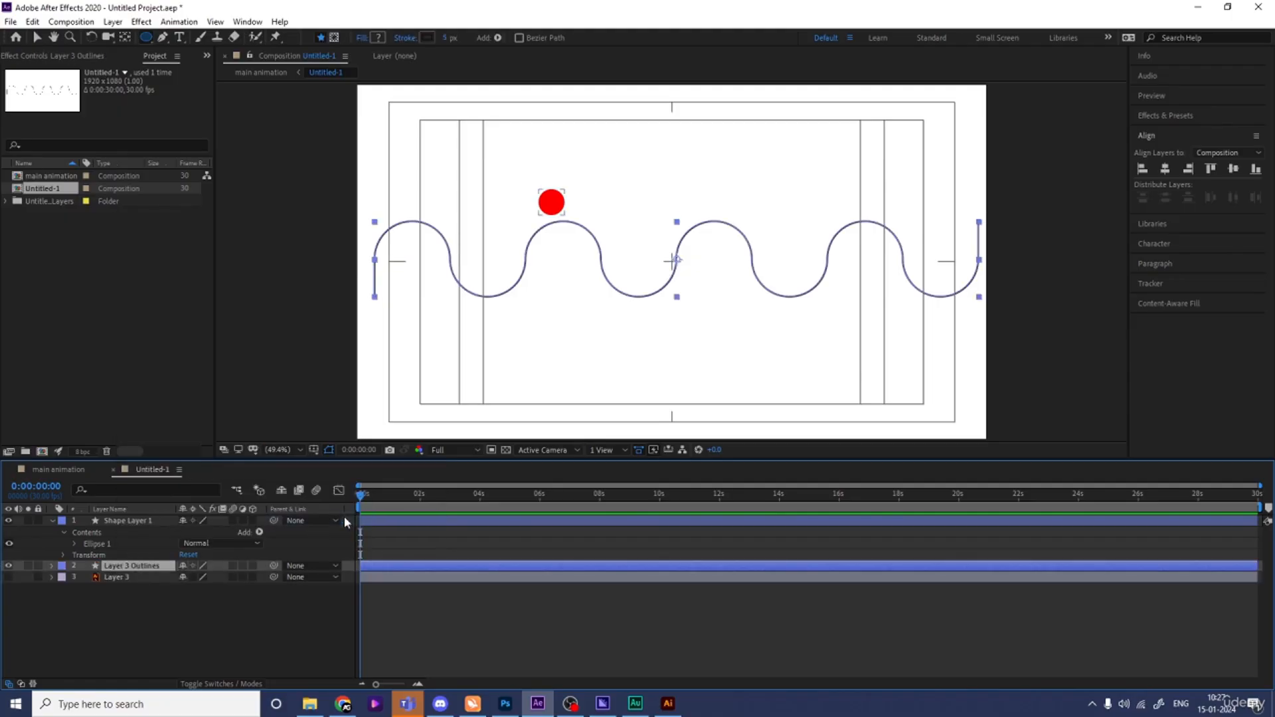
- Expand the Layer 3 Outlines contents down to Group 1's Path property and select the path
click(51, 566)
click(63, 578)
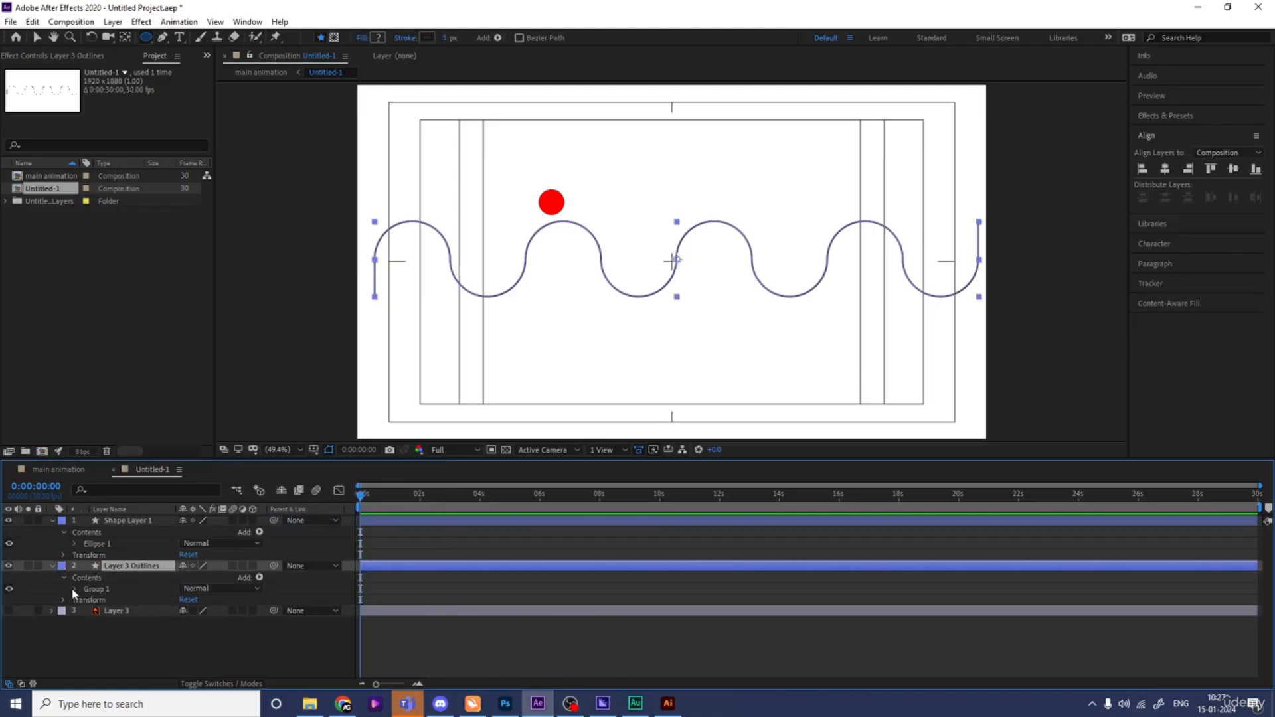
click(74, 589)
click(87, 600)
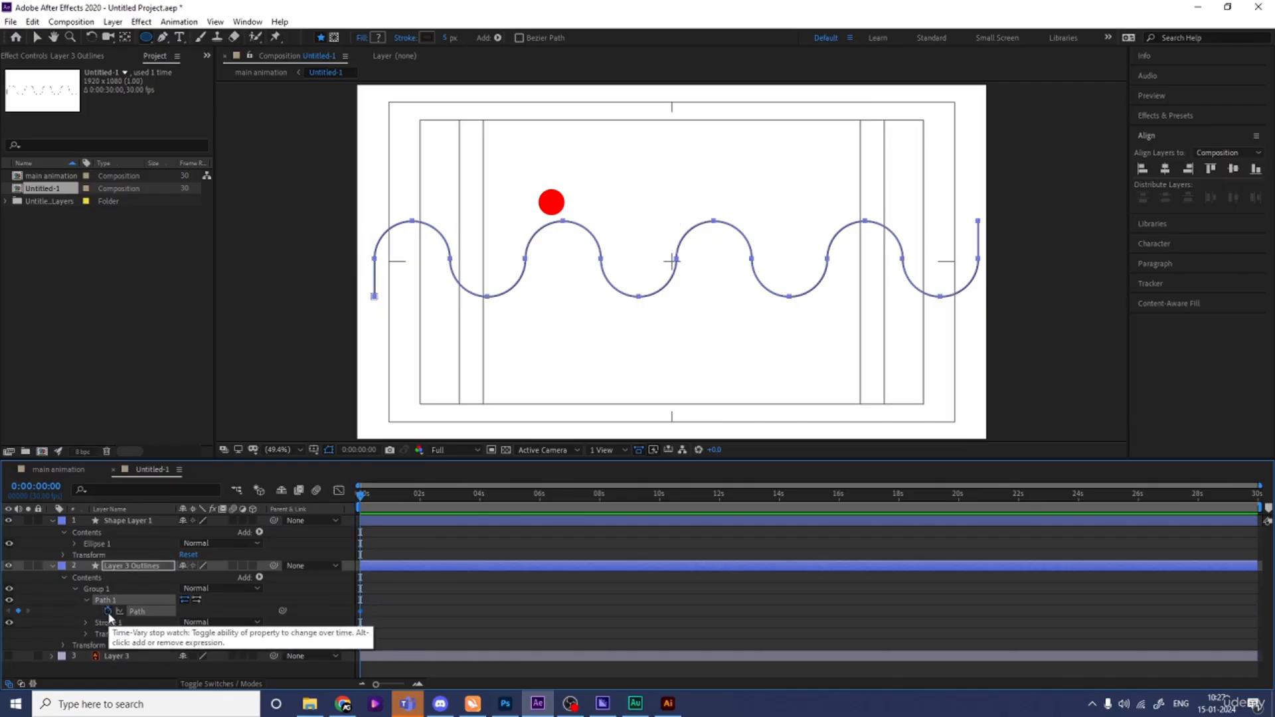
click(107, 611)
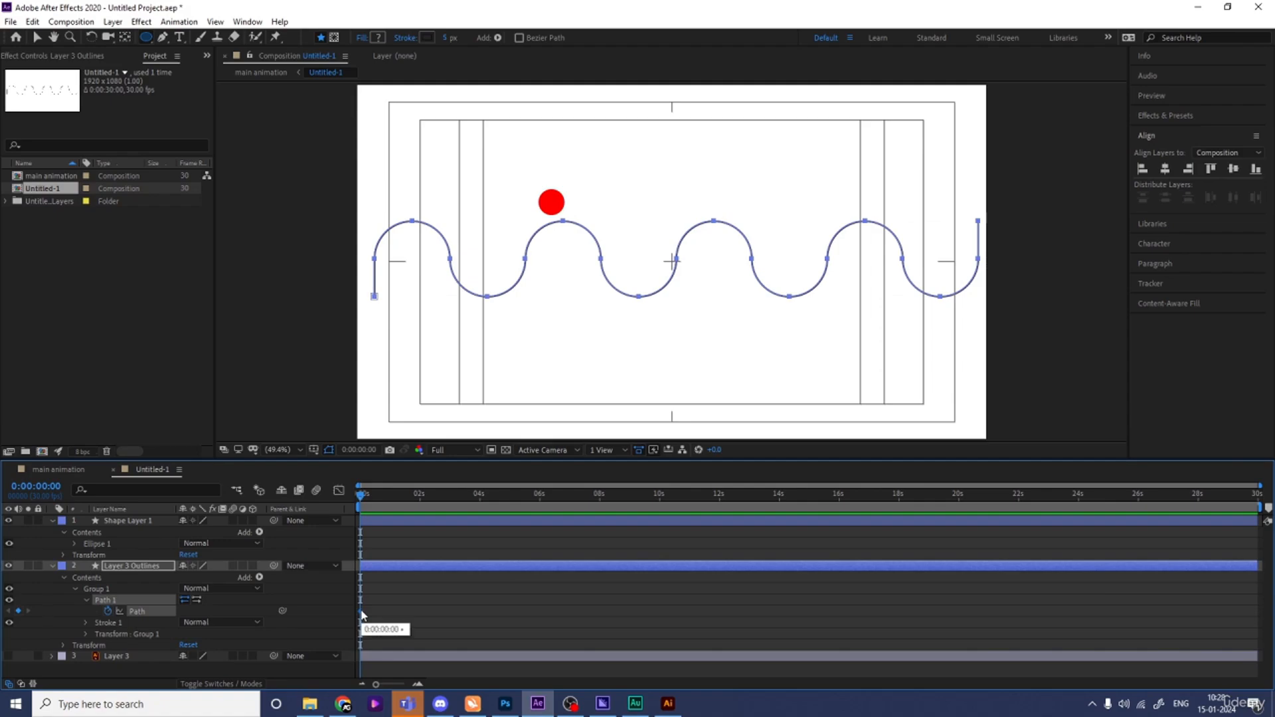
click(384, 589)
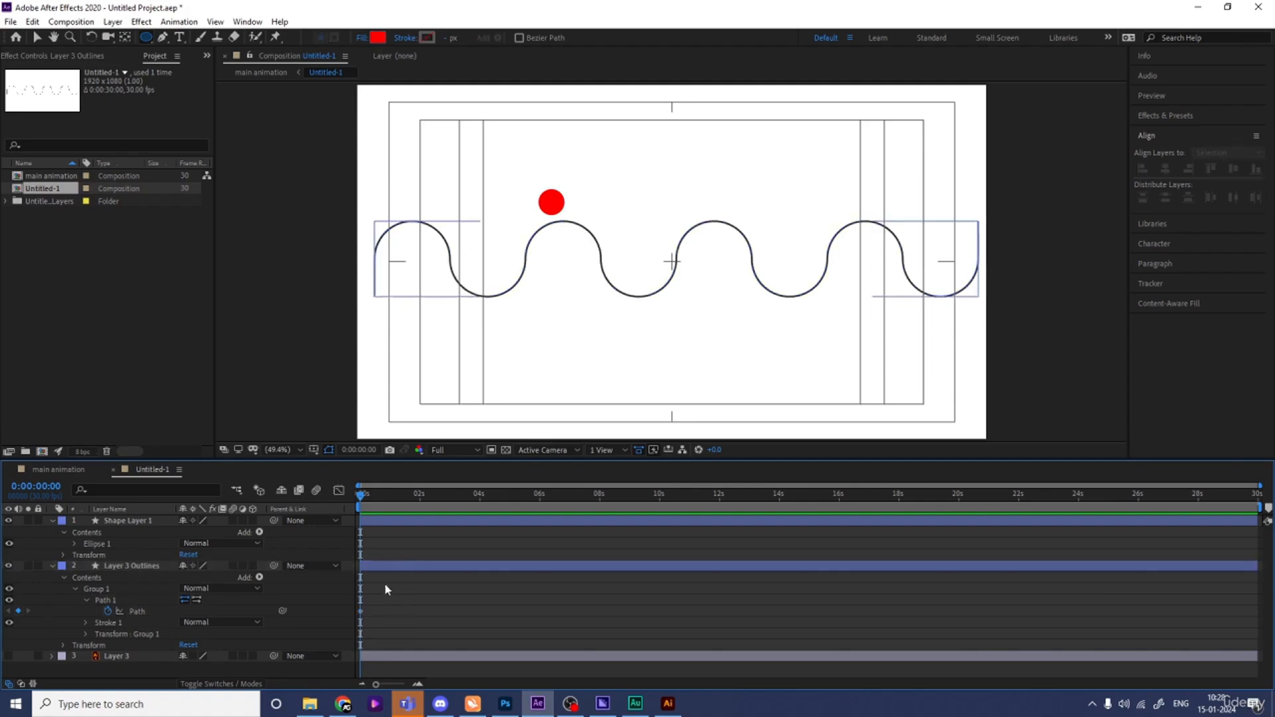
- Reveal the circle layer's Position property and paste the wave path into it as a motion path
click(122, 523)
key(p)
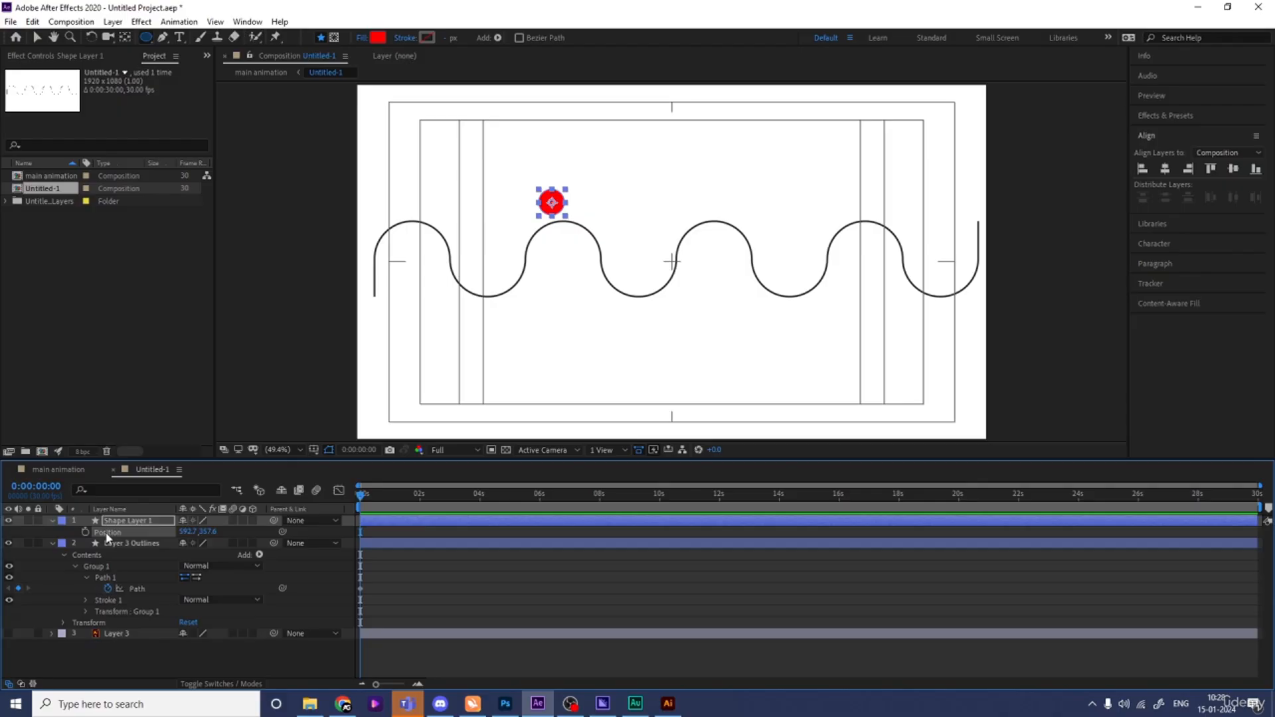
key(ctrl+v)
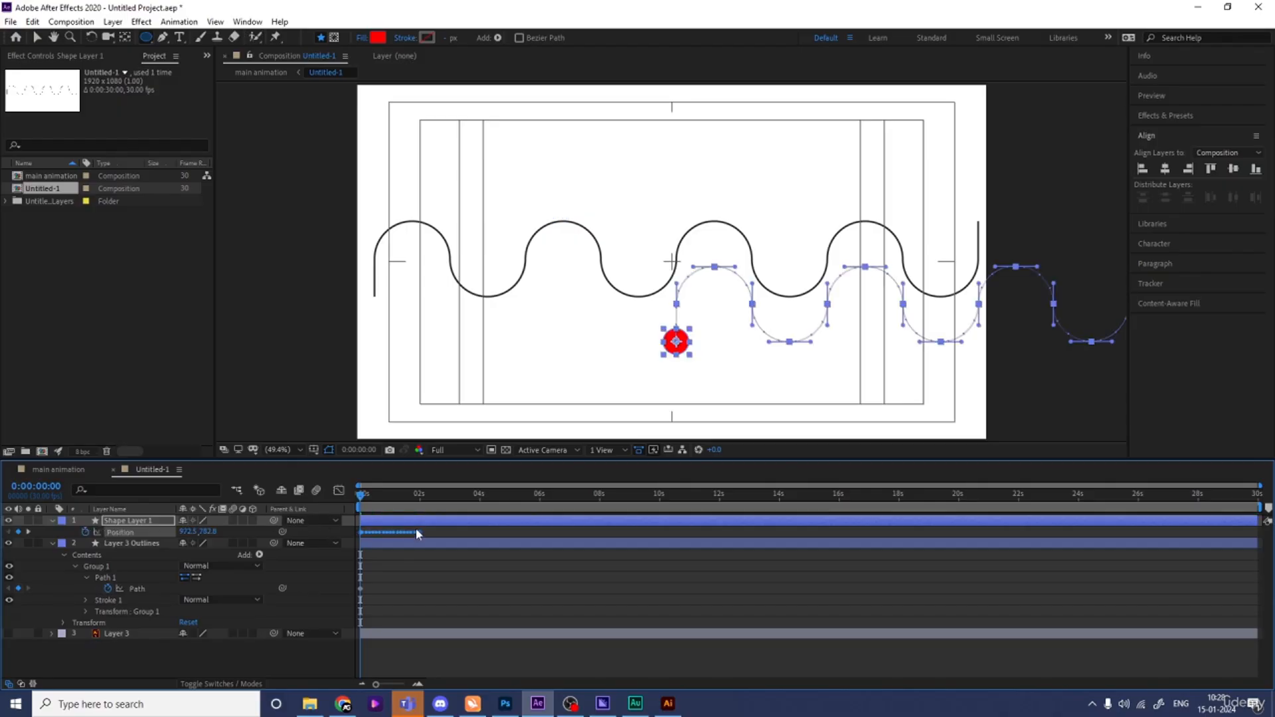
- Stretch the circle's position keyframes to end at about 6 seconds and preview the animation
drag(455, 532, 538, 534)
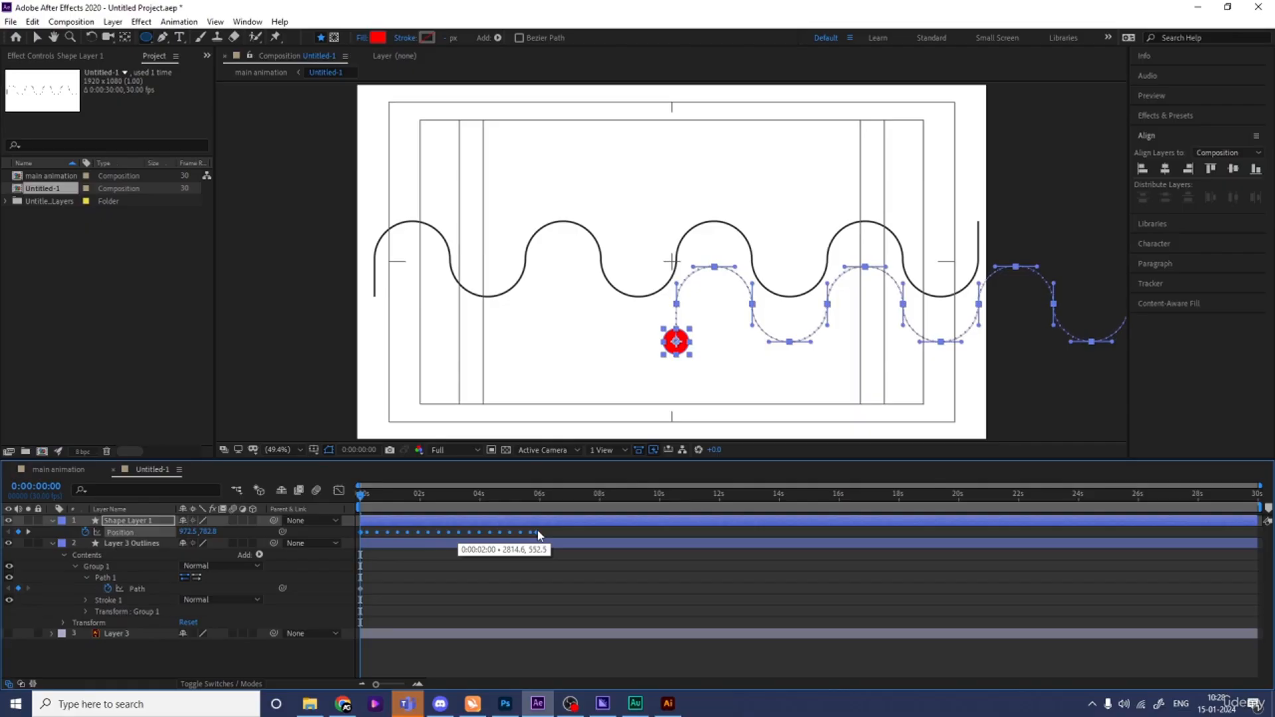
key(space)
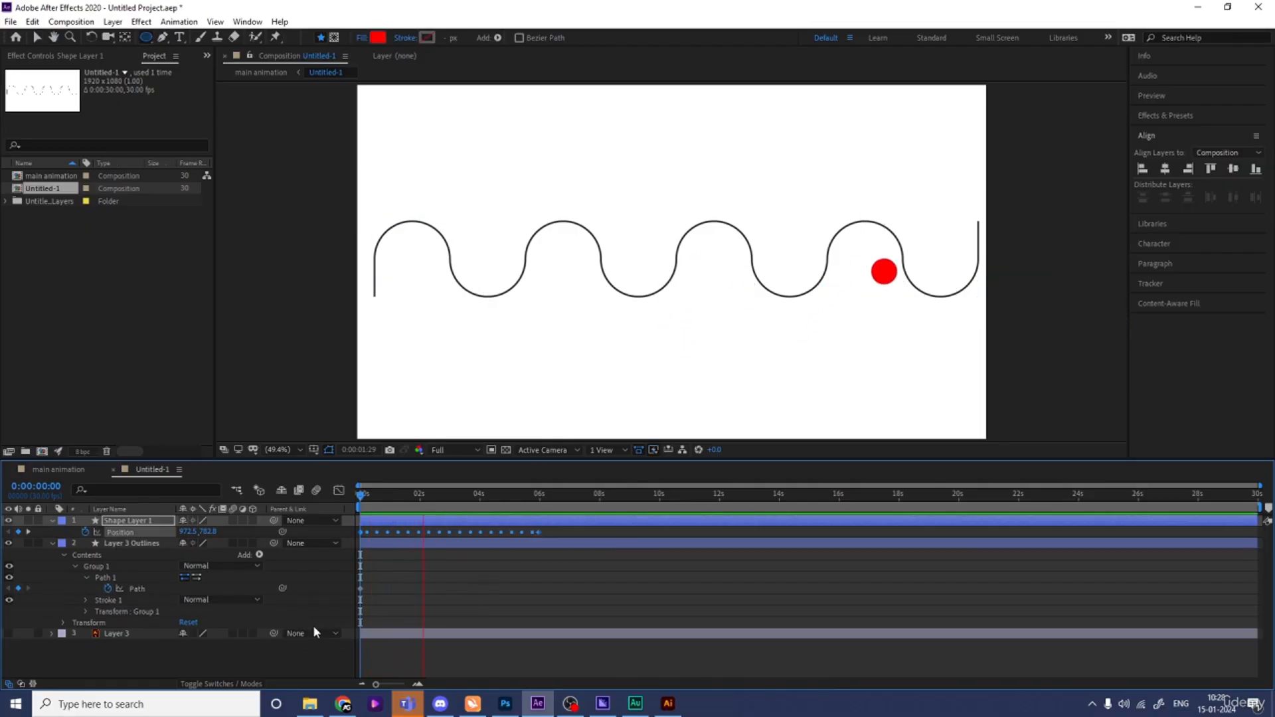
key(space)
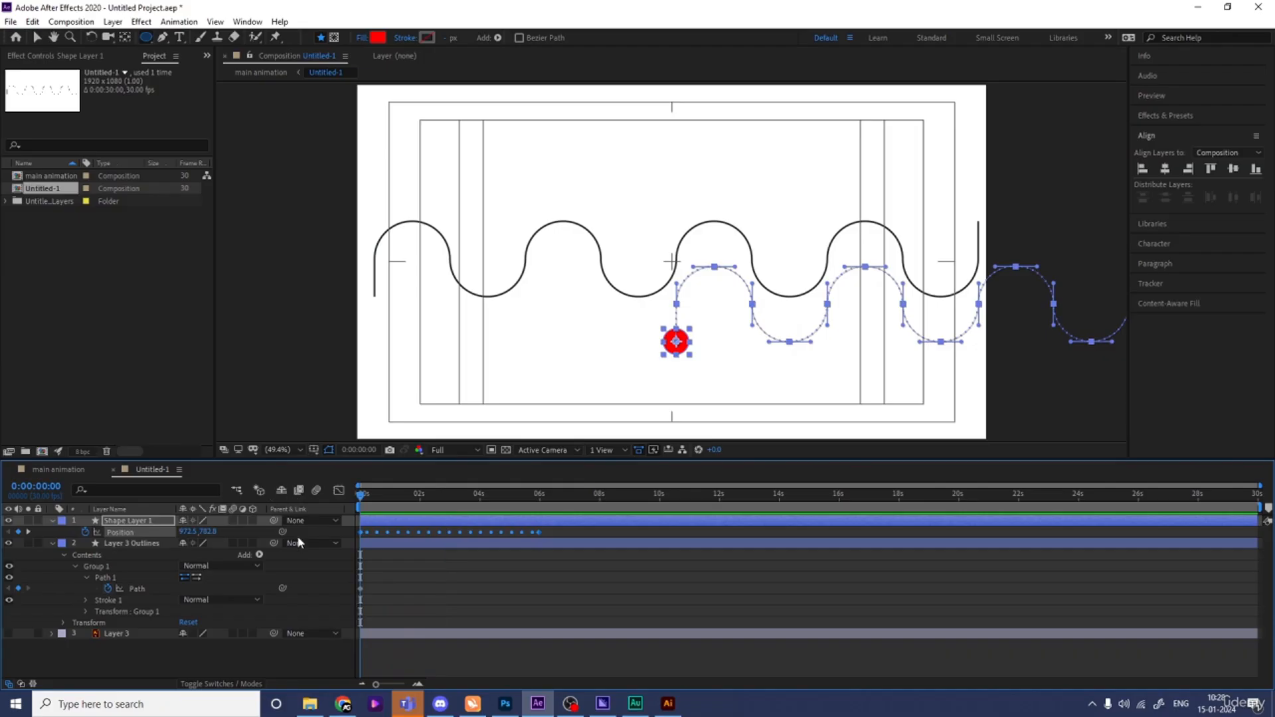
- Add a new Null Object layer to the composition
right_click(401, 525)
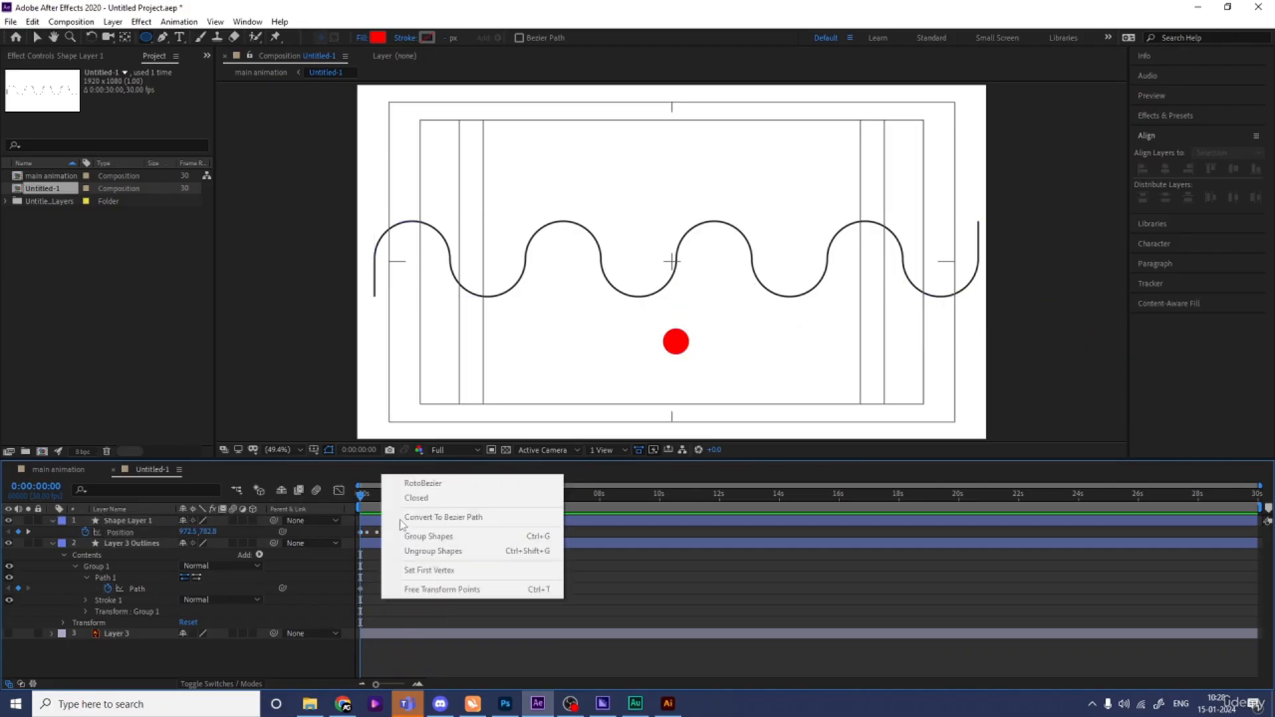
right_click(331, 551)
mouse_move(362, 407)
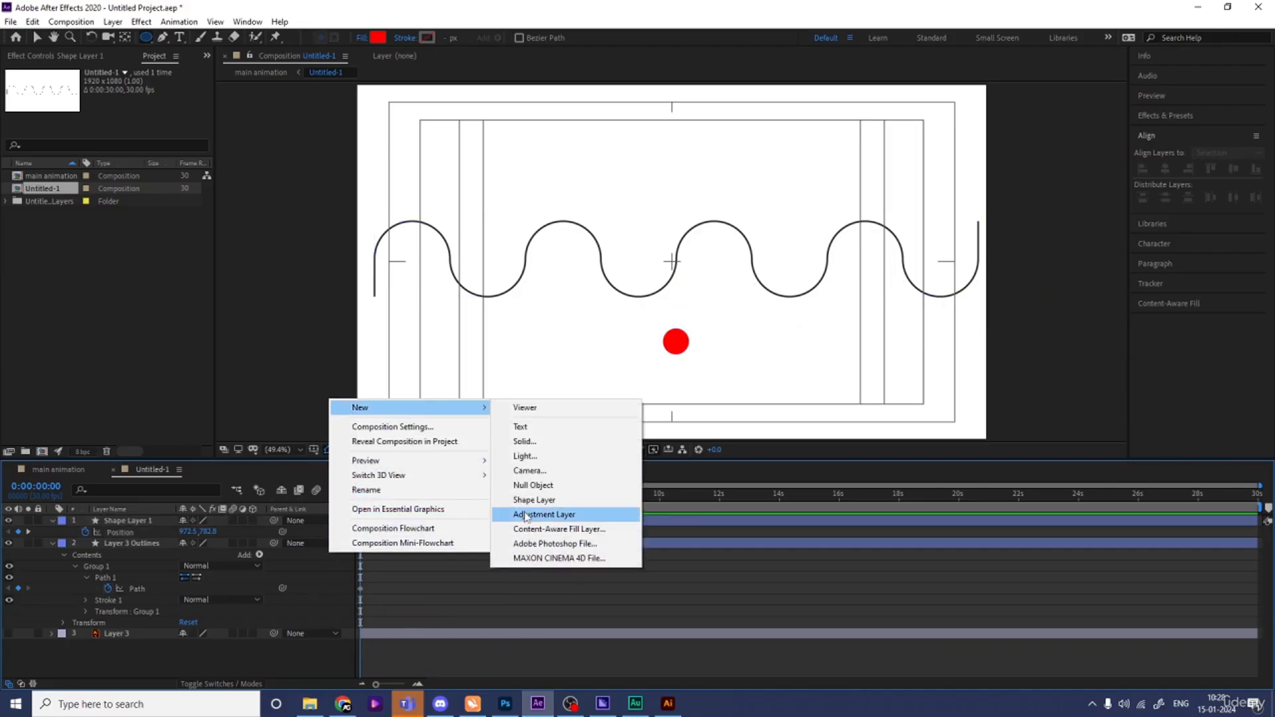
click(533, 486)
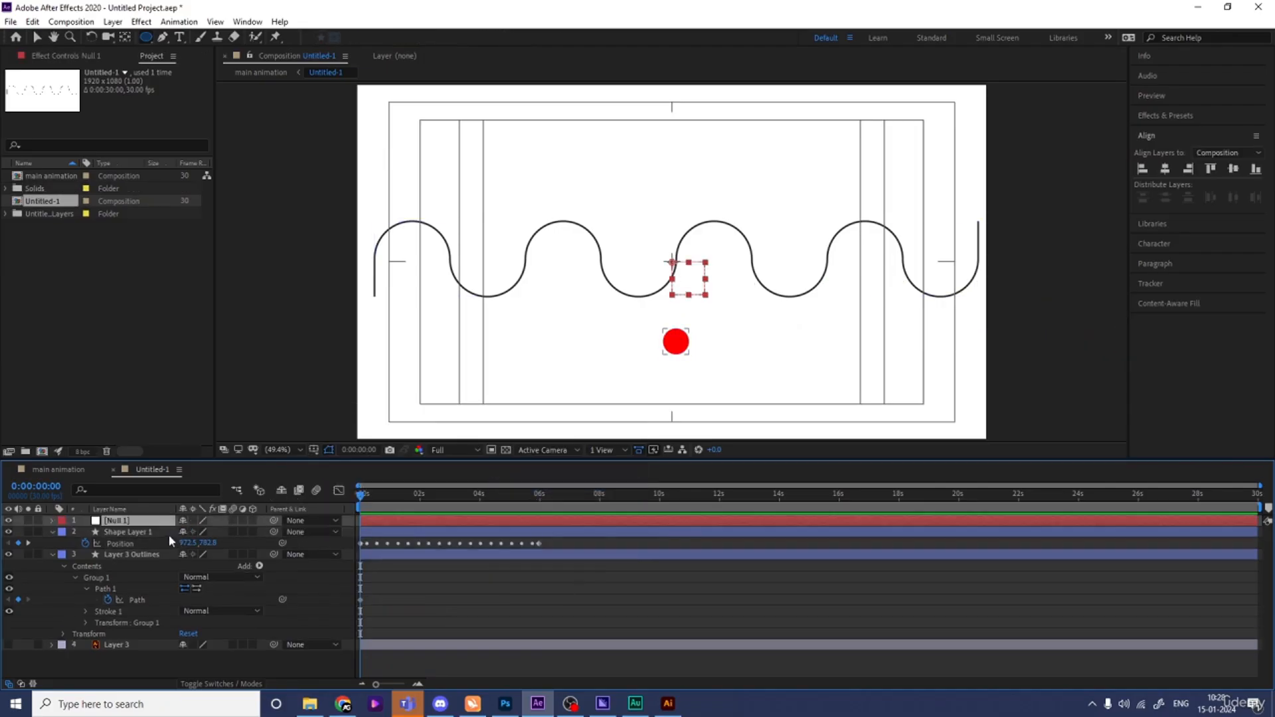
- Parent the circle's shape layer to Null 1
click(129, 533)
drag(274, 531, 131, 525)
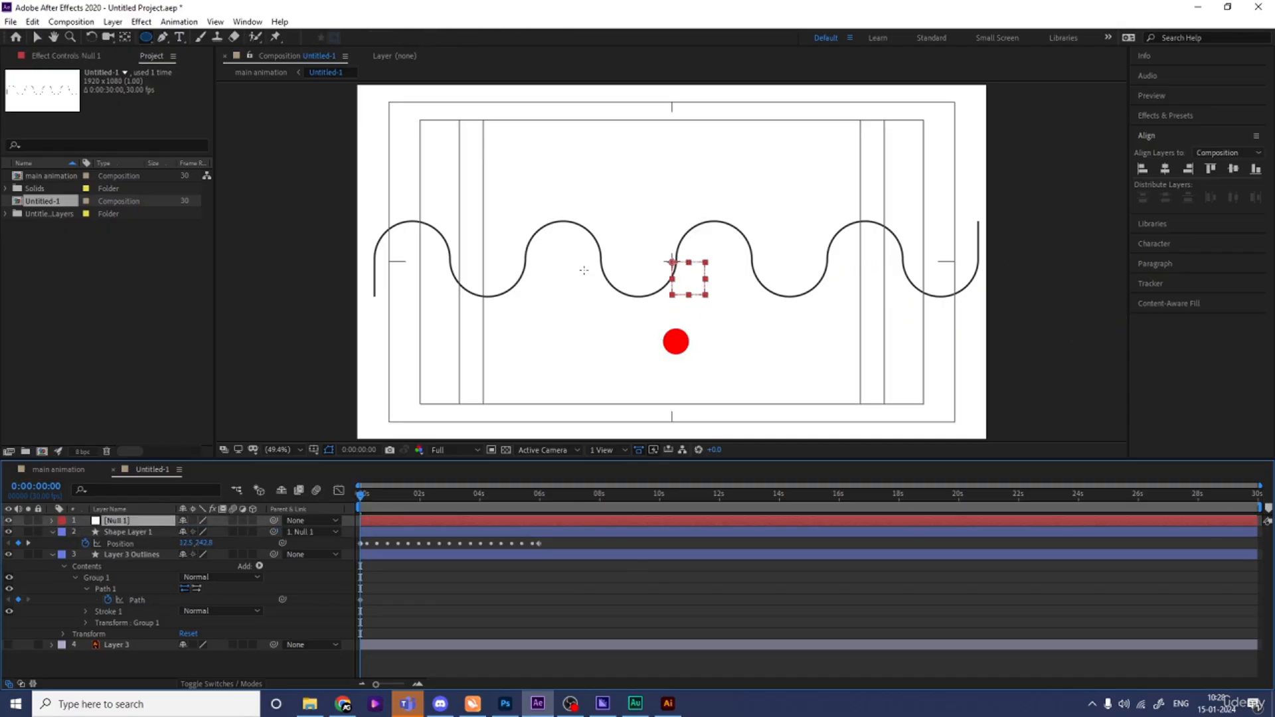
- Move Null 1 to the start of the wave line and reselect the circle's shape layer
key(v)
drag(691, 286, 387, 242)
click(128, 532)
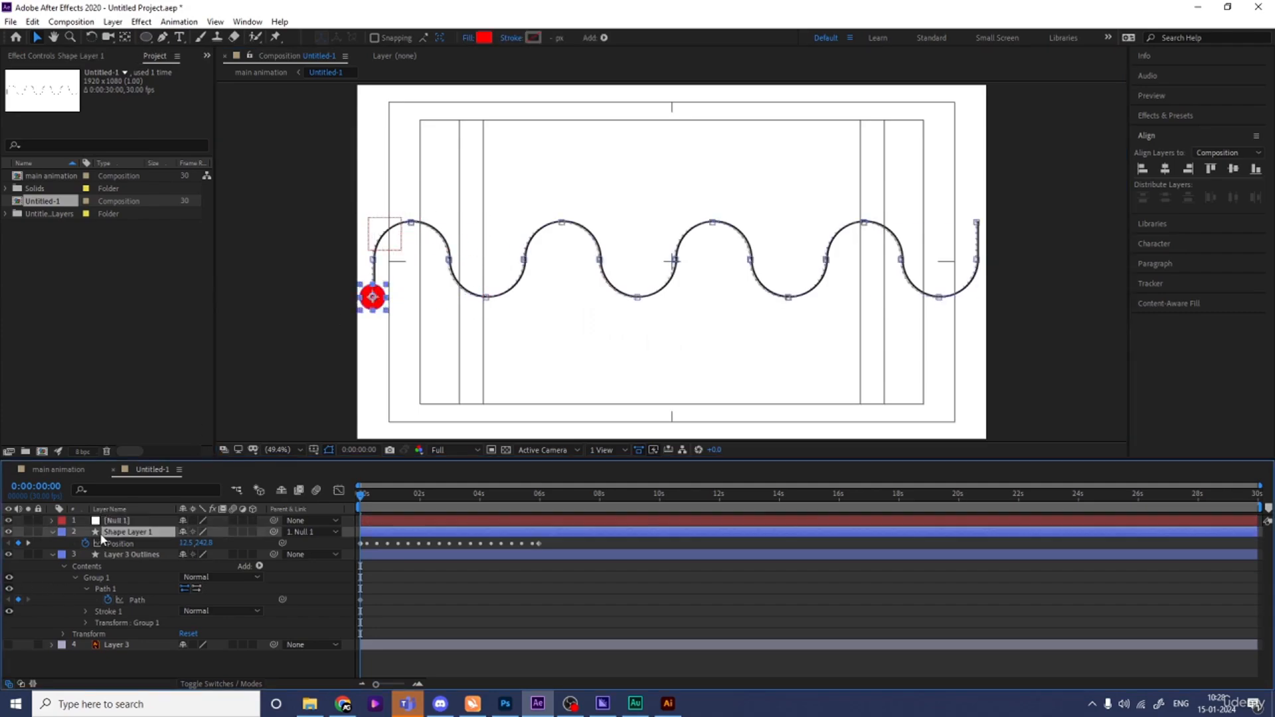
- Set the circle's opacity to 50%
key(t)
drag(189, 543, 163, 544)
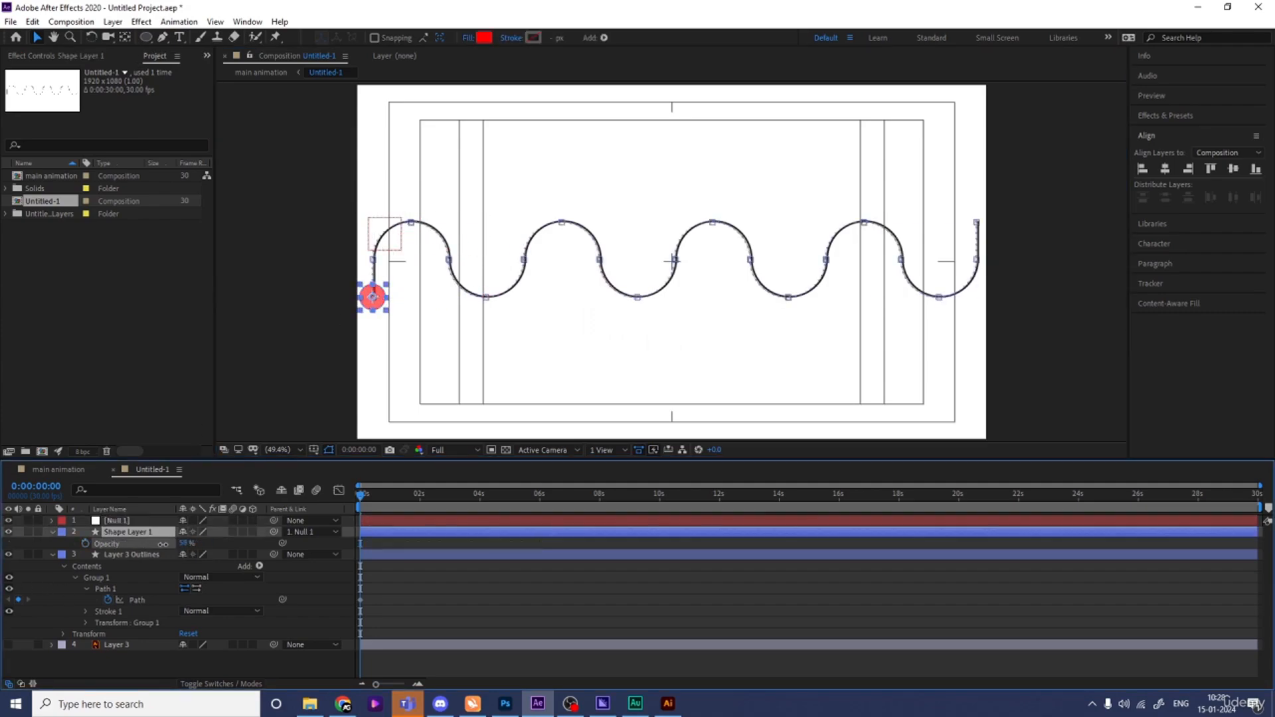
- Nudge Null 1 a few pixels right and up to align the circle with the wave's starting point
key(/)
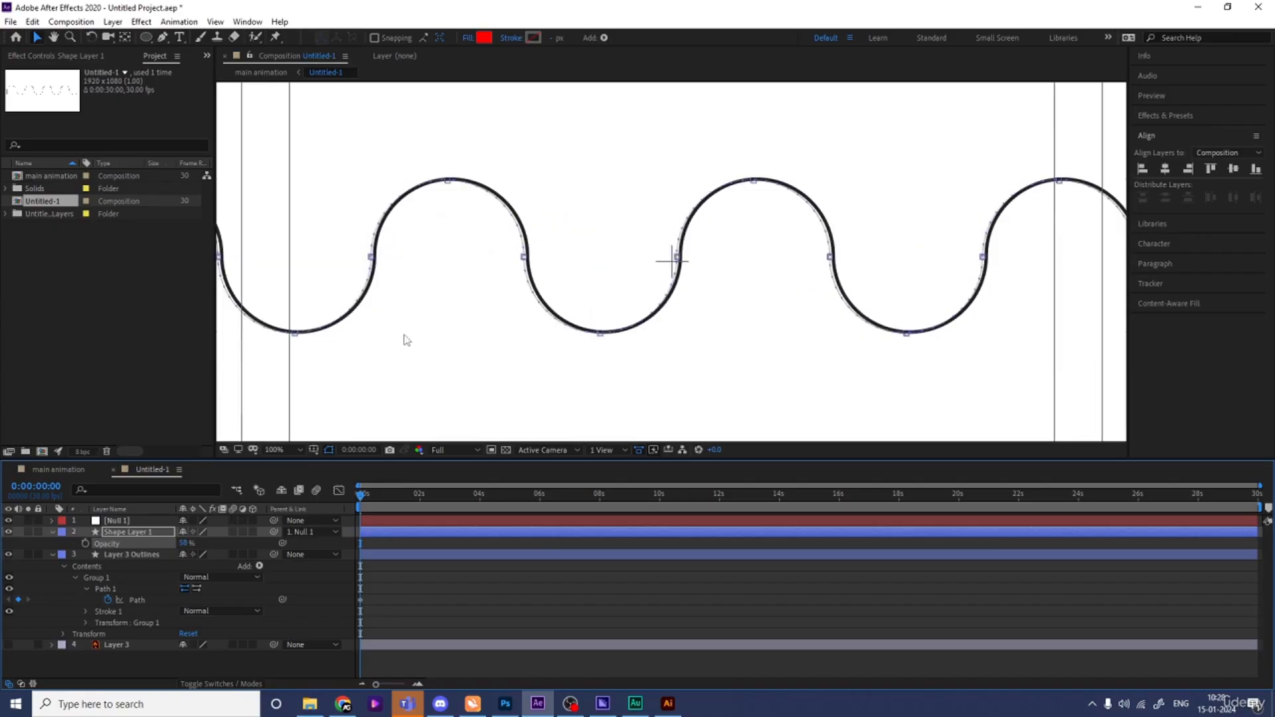
key(h)
drag(402, 338, 651, 325)
key(v)
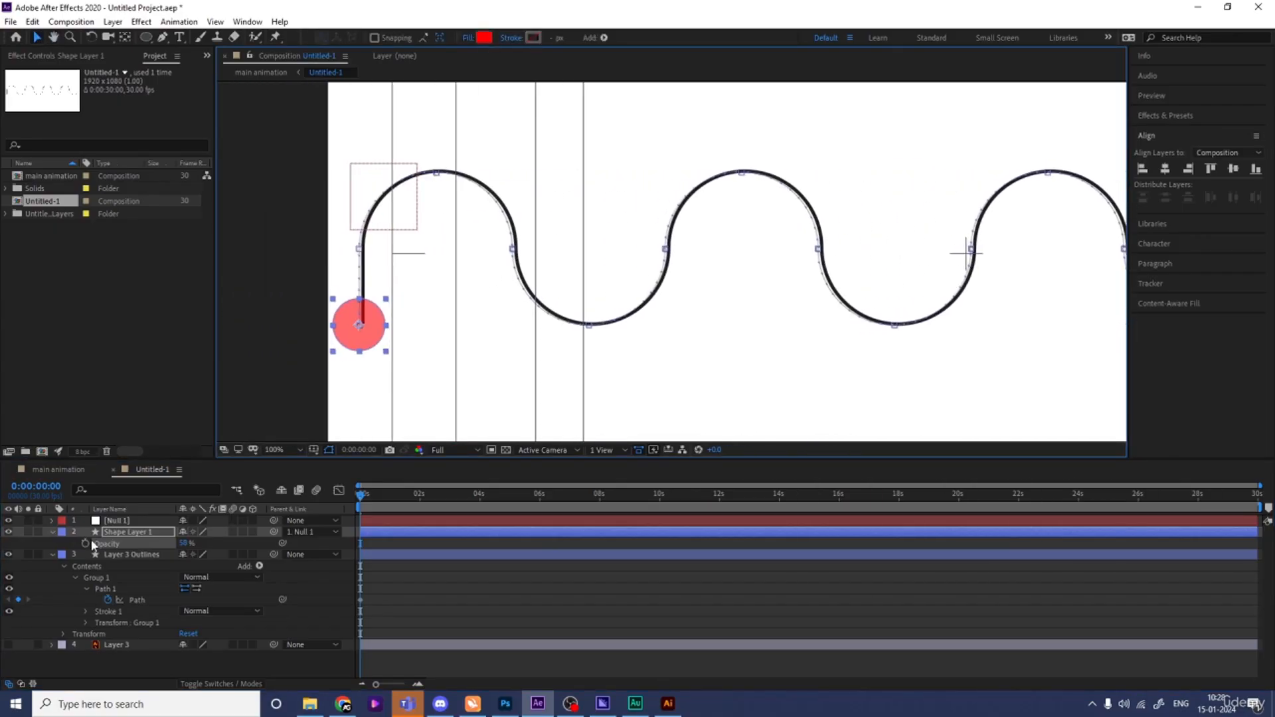
click(117, 521)
key(Right)
key(Right)
key(Right)
key(Right)
key(Right)
key(Right)
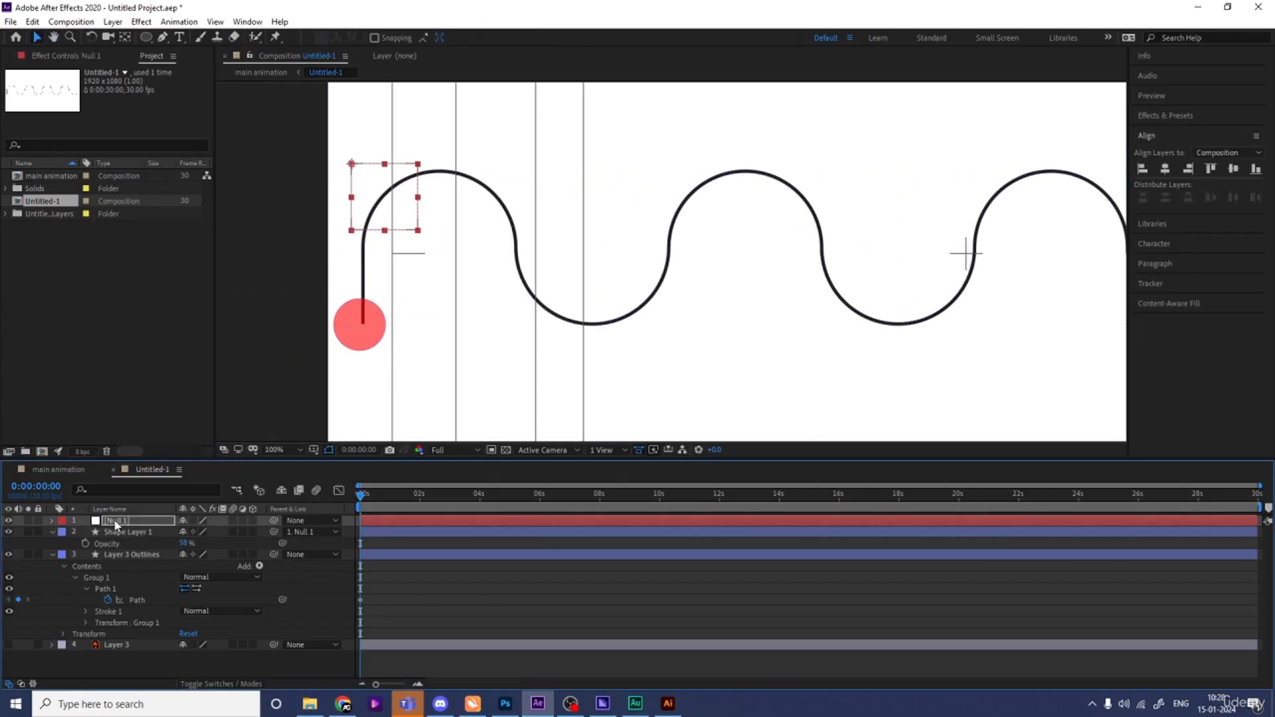
key(Up)
key(Up)
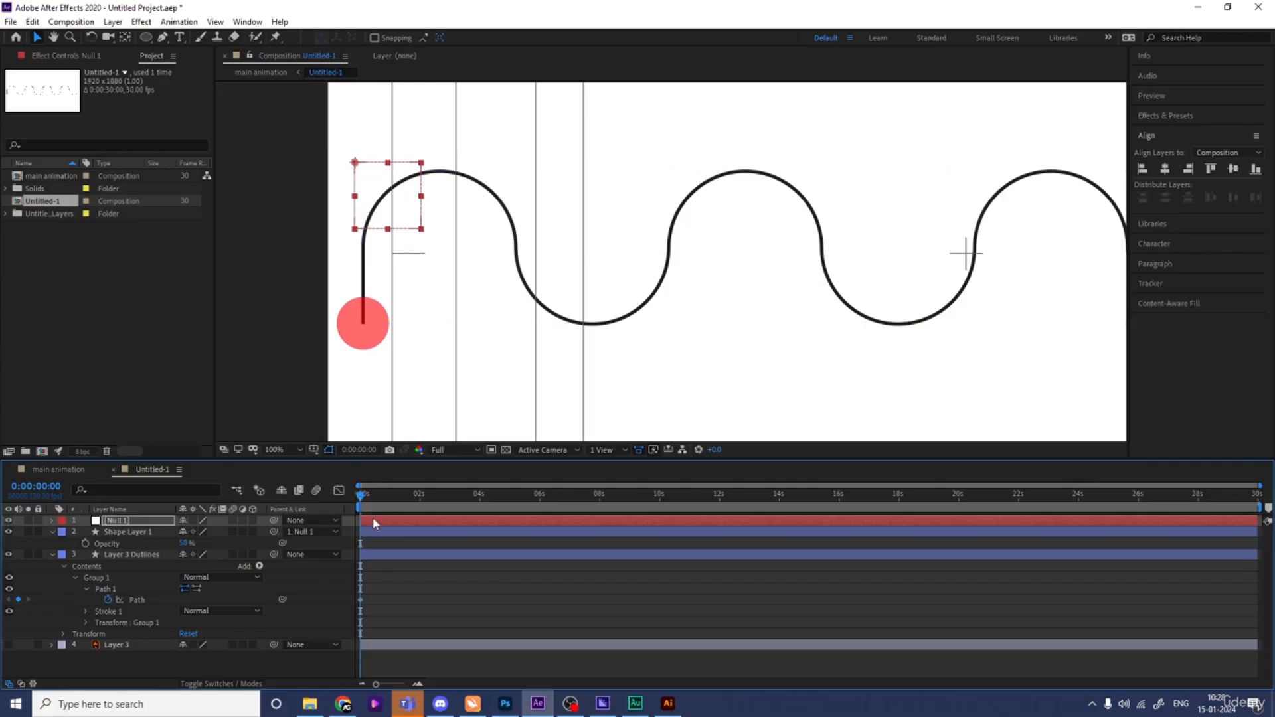
- Preview the ball's motion along the wave at fit zoom and return to the start
key(space)
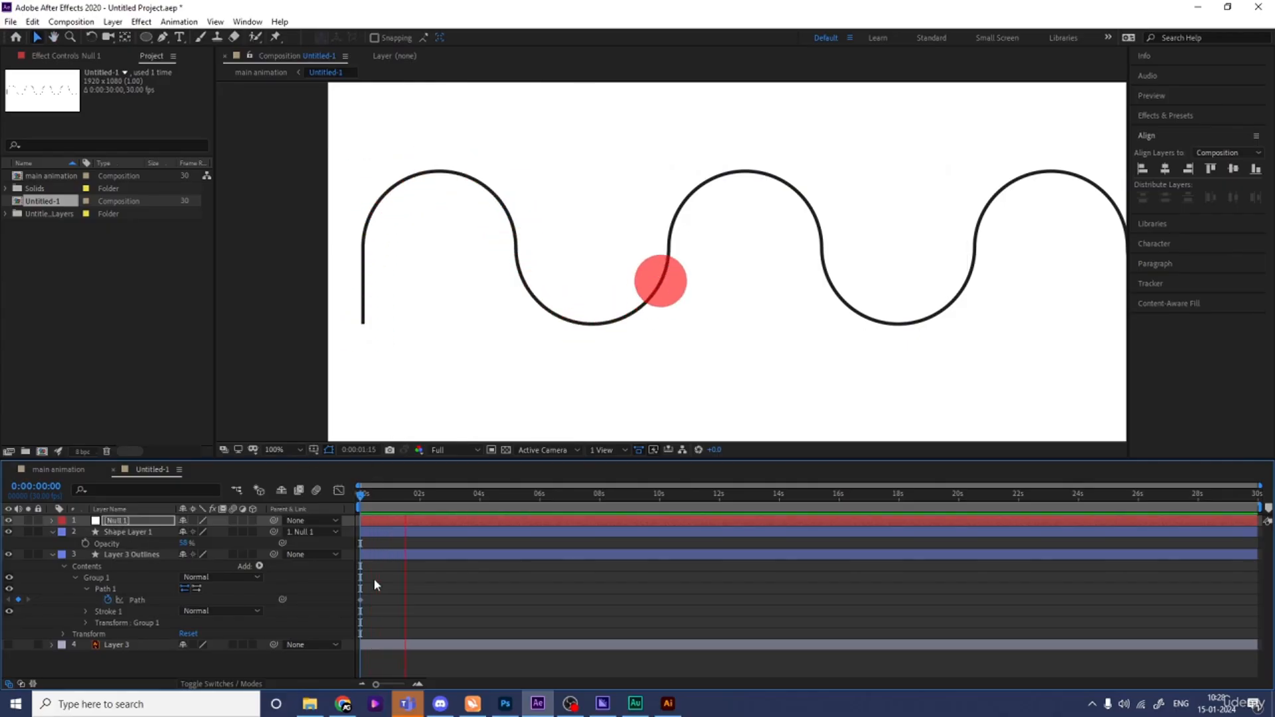
key(space)
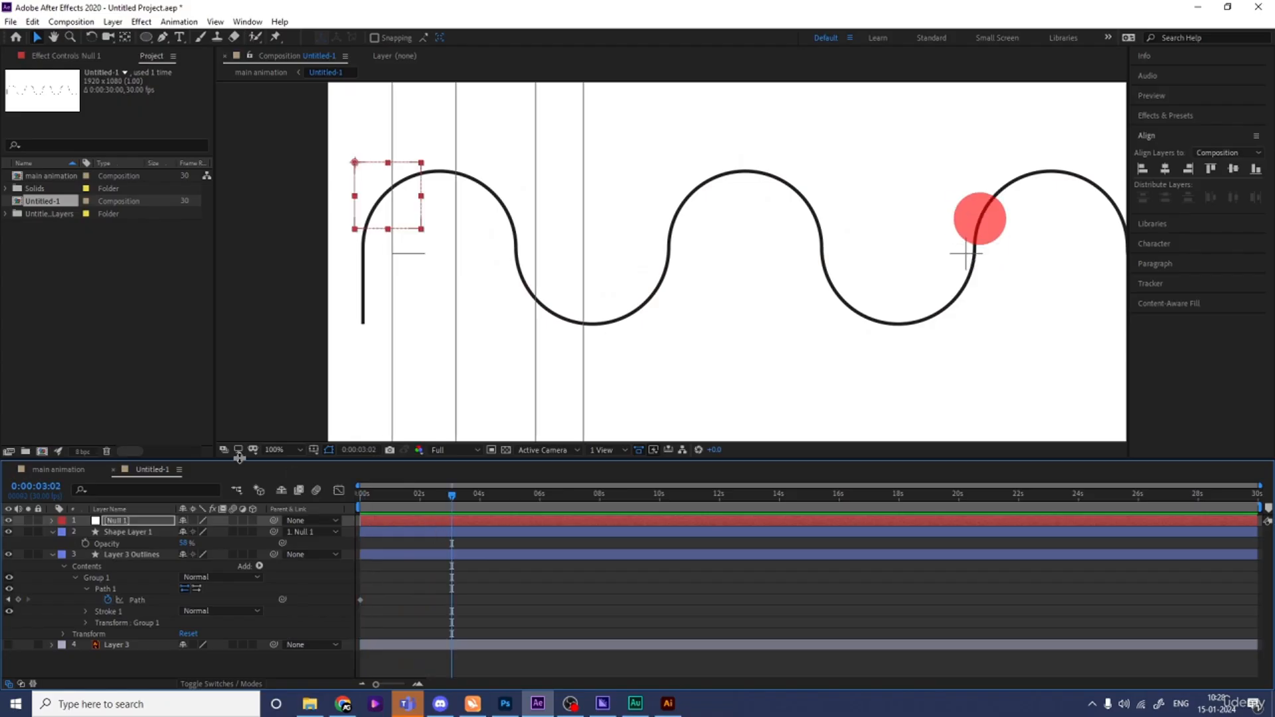
click(271, 449)
click(293, 221)
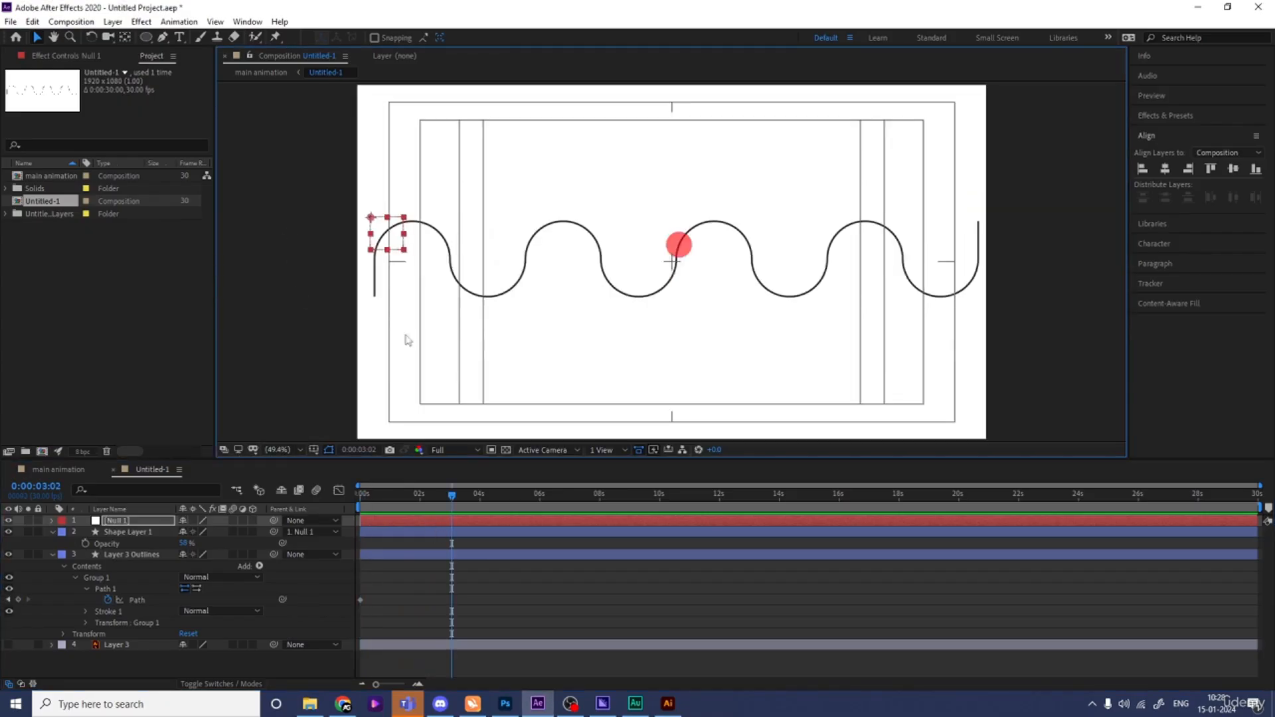
key(space)
key(space)
key(Home)
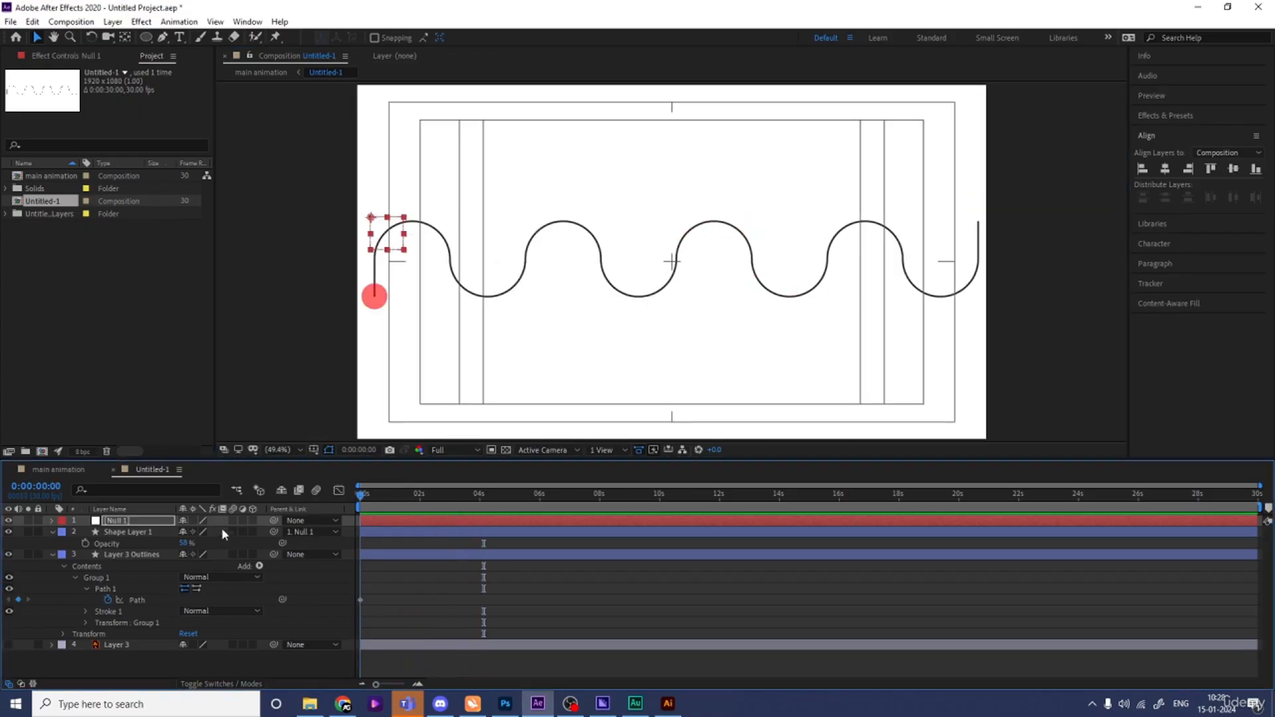
- Zoom in to inspect how the circle sits on the wave path, then zoom back out
click(374, 295)
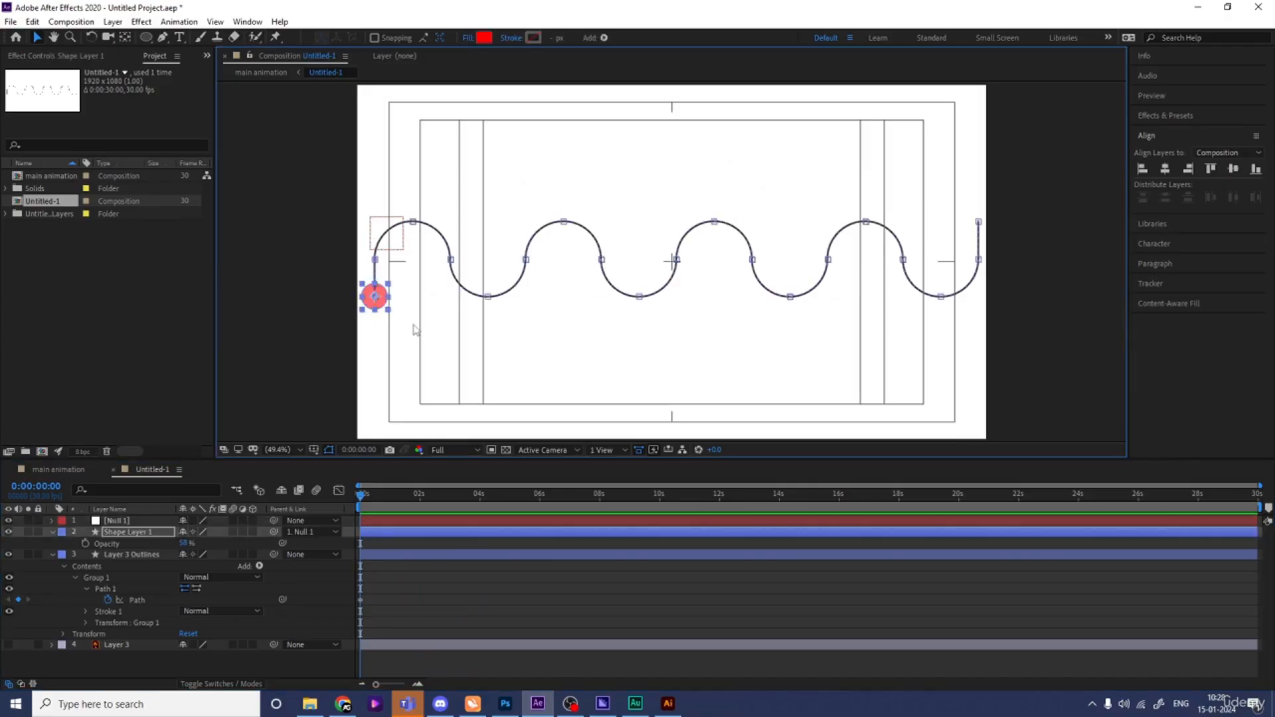
scroll(414, 329, up, 3)
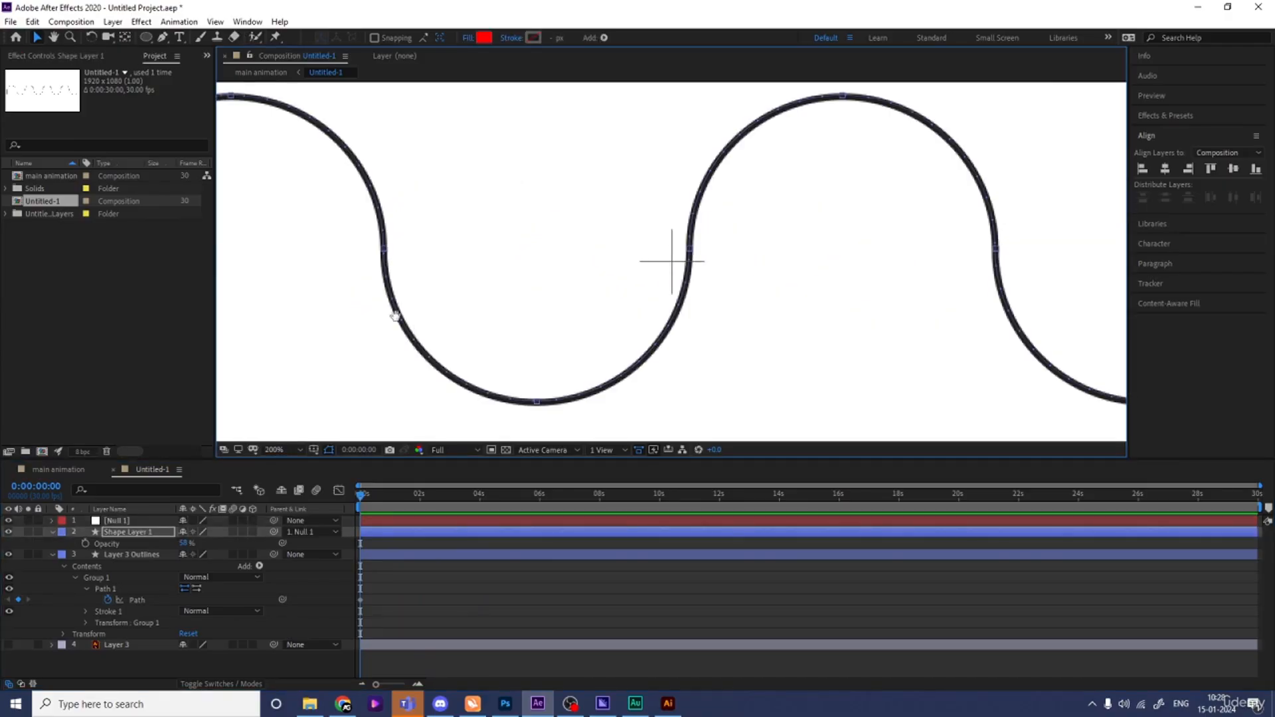
drag(396, 316, 894, 299)
scroll(399, 350, down, 2)
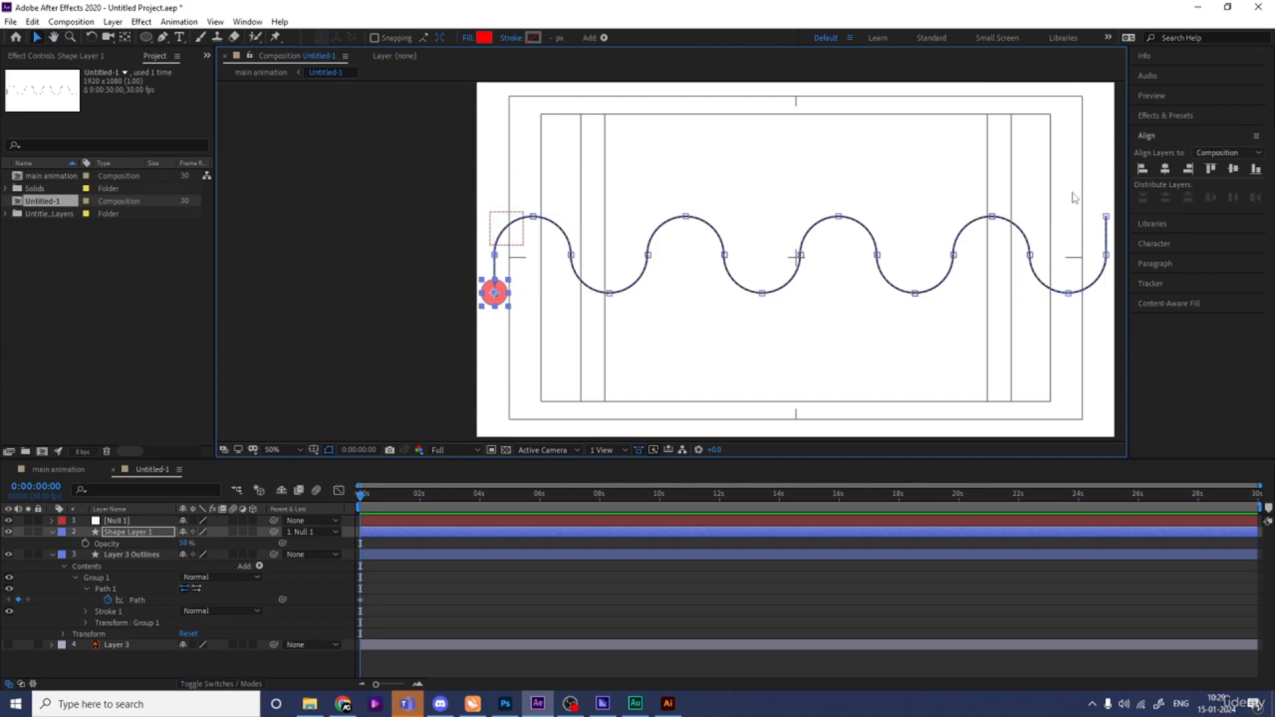
- Delete the Null 1 layer
click(119, 521)
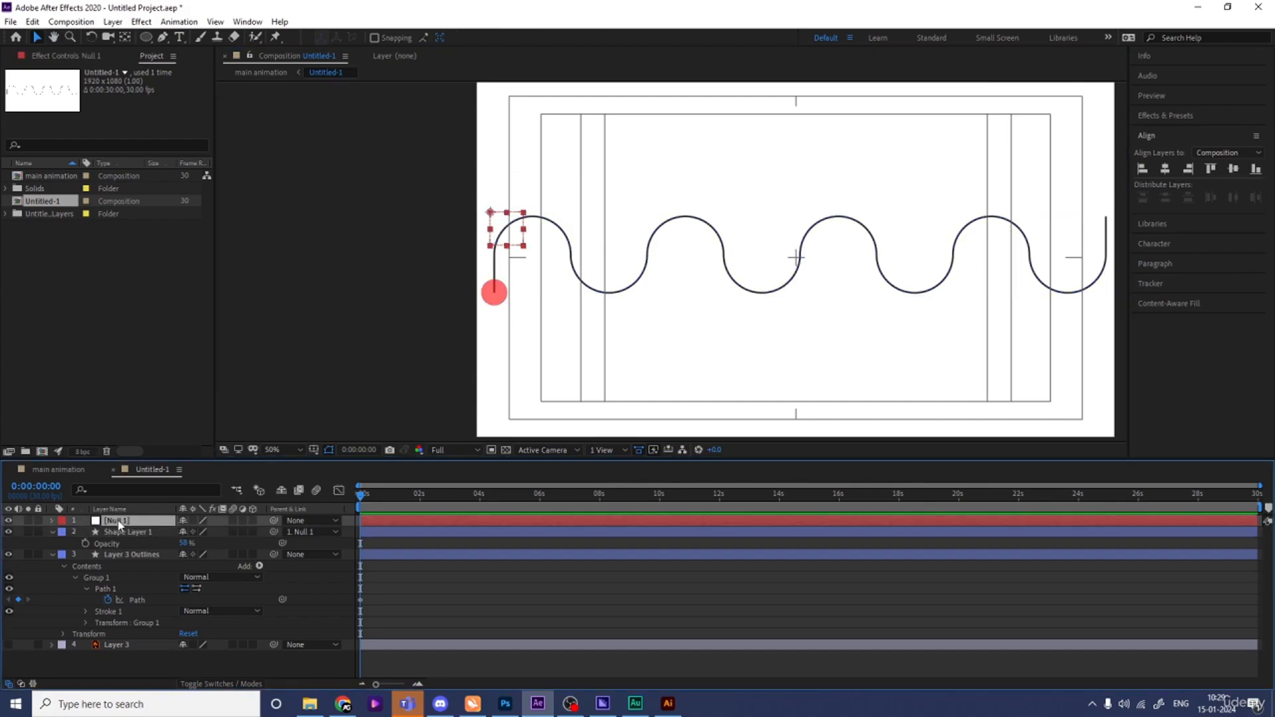
key(Delete)
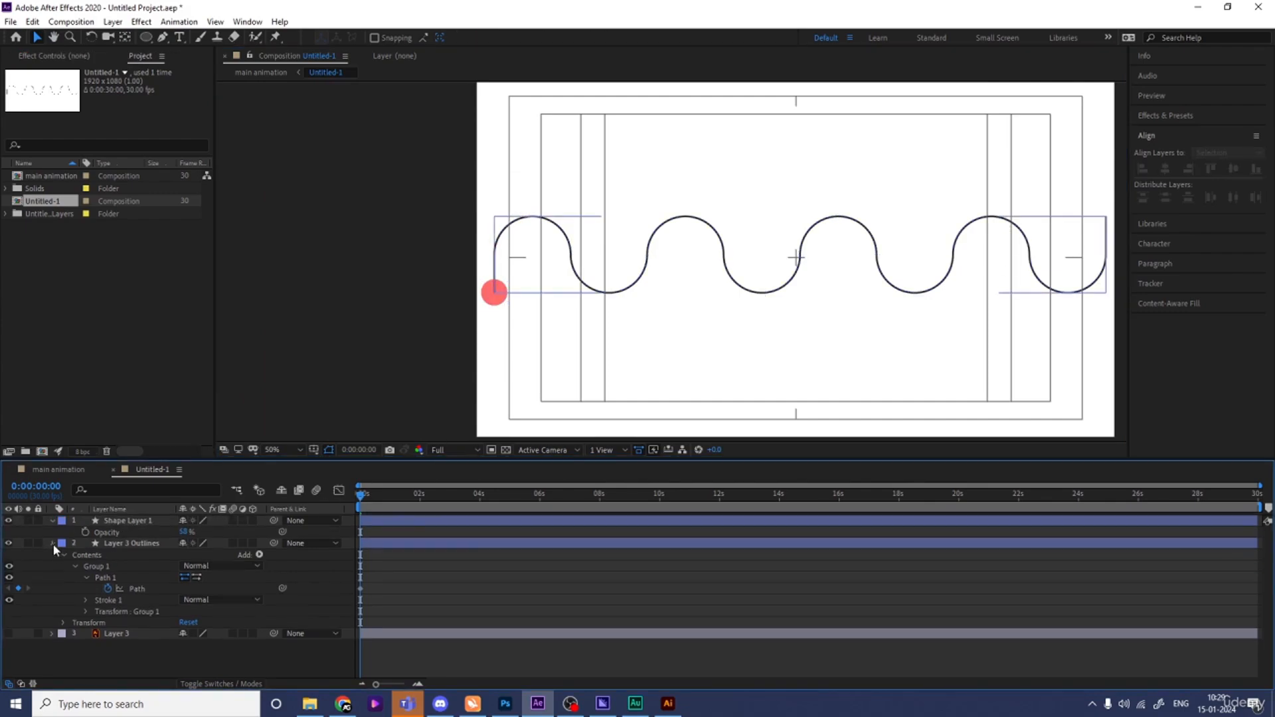
- Collapse the layer properties and preview the animation
click(53, 543)
click(53, 521)
key(space)
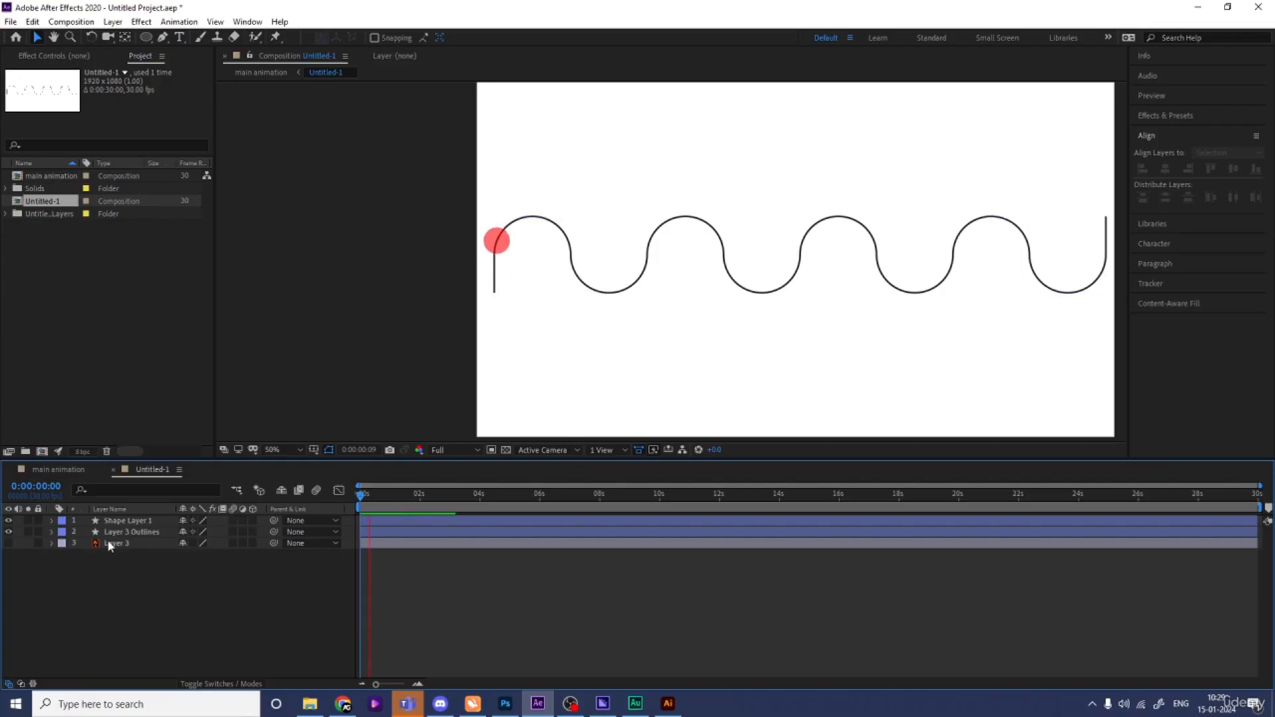
- Reveal the circle's position keyframes and stretch them to end at about 10 seconds
click(124, 532)
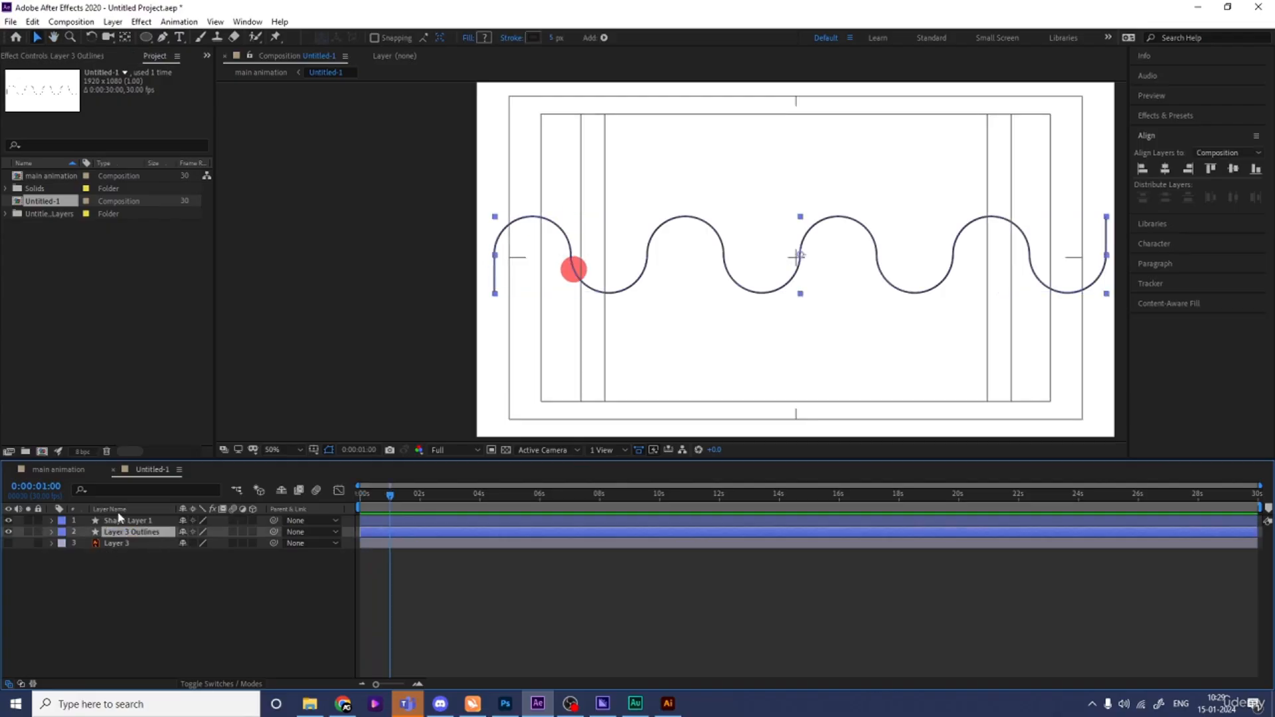
click(128, 522)
key(p)
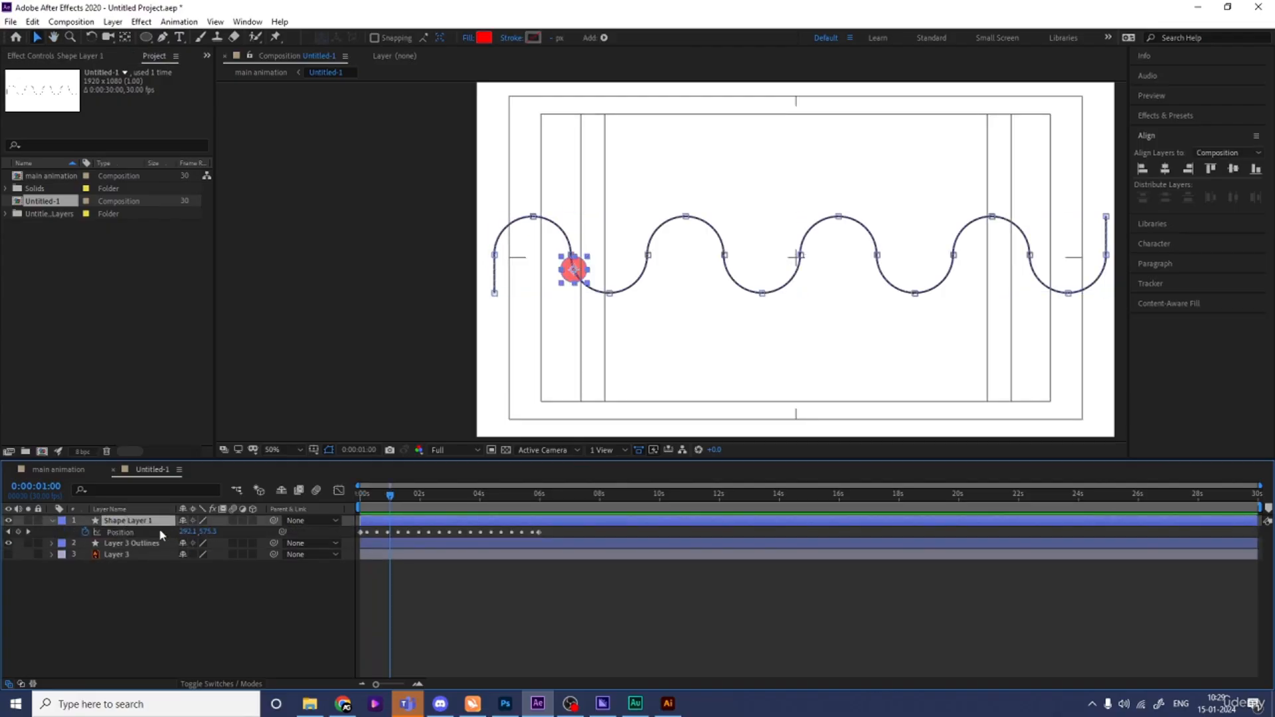
drag(539, 533, 660, 537)
- Preview the animation and step through frames around 2 seconds
key(space)
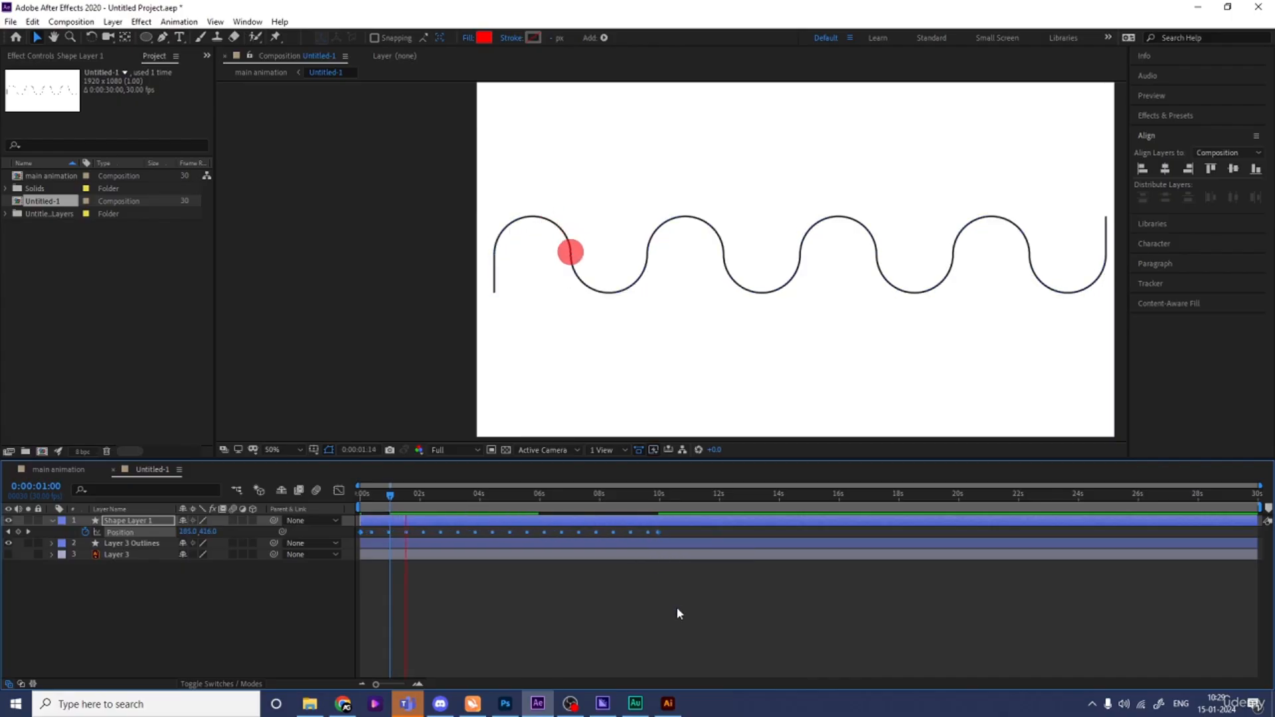
key(space)
drag(427, 506, 424, 506)
scroll(283, 428, up, 2)
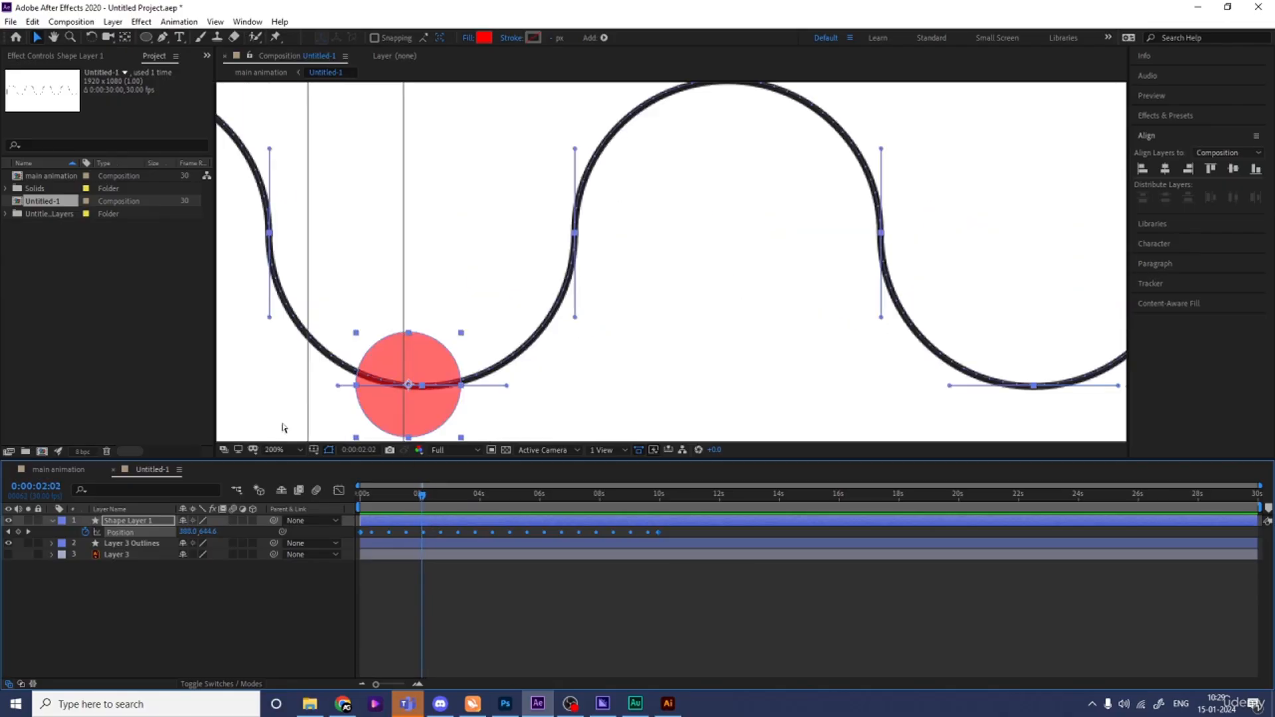
key(Page_Down)
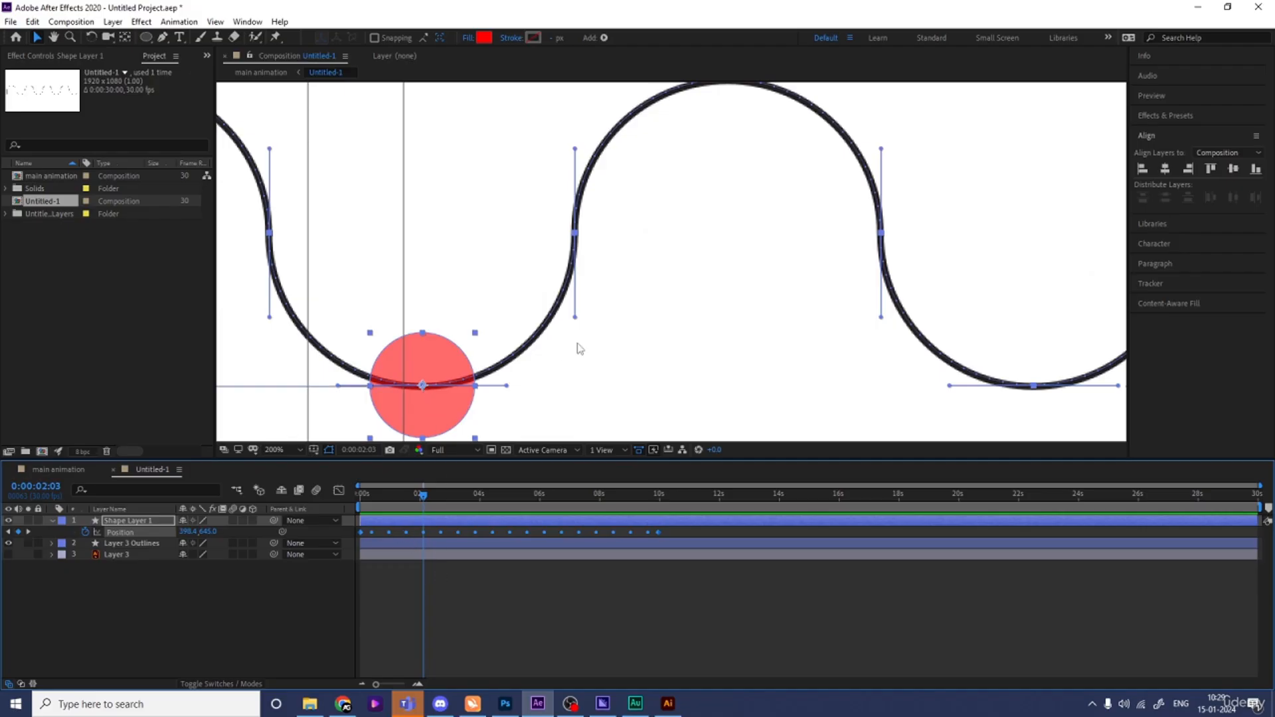
scroll(680, 277, down, 2)
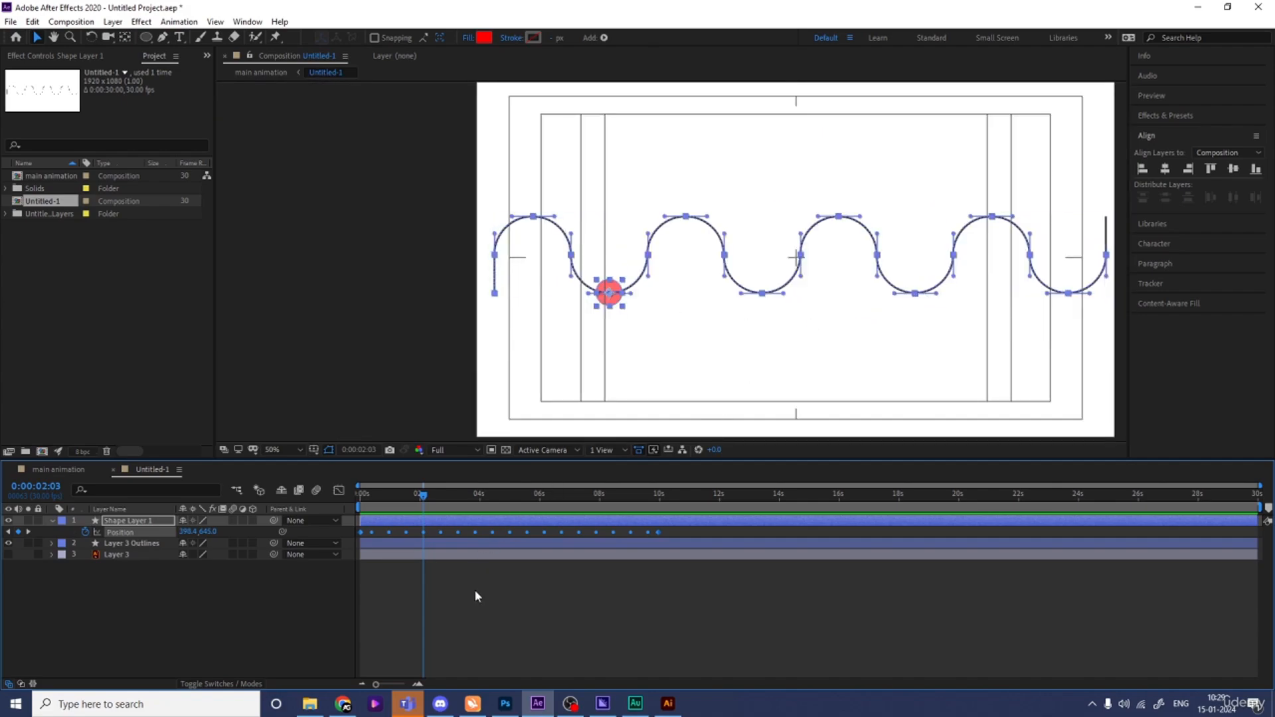
- Set the work area from 0:00:02:03 to about 0:00:06:22 and preview it
key(b)
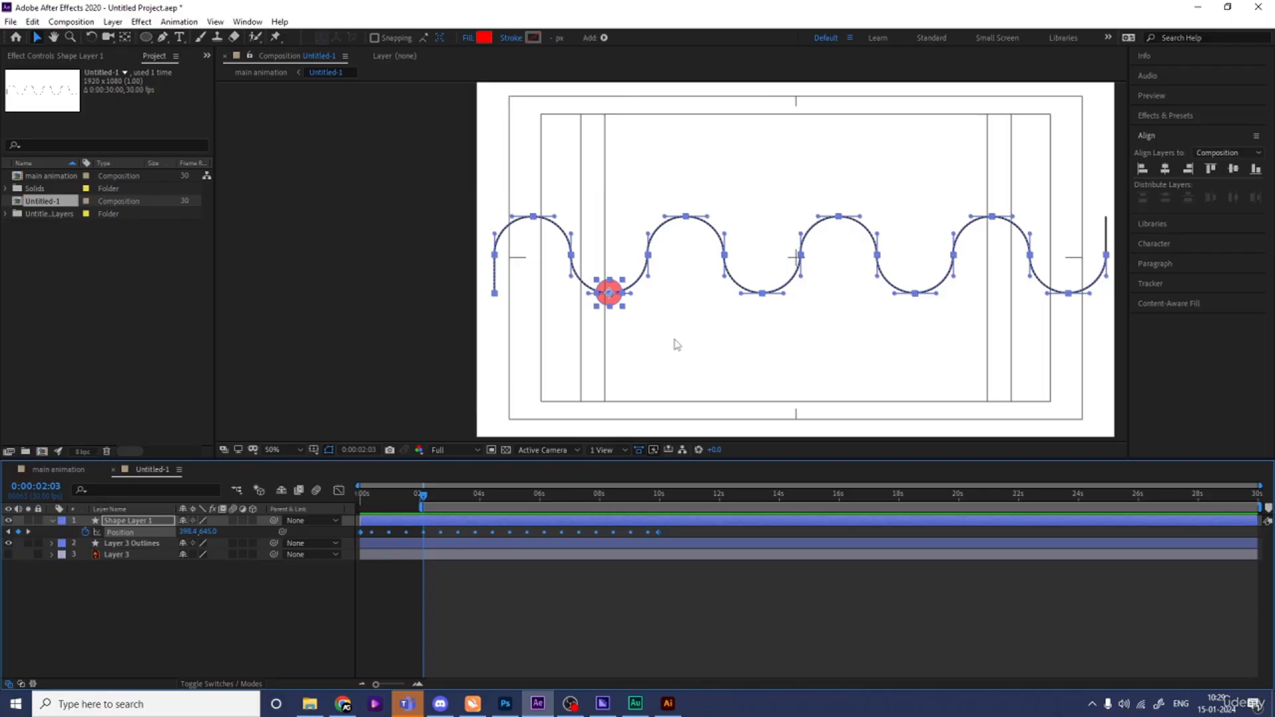
key(space)
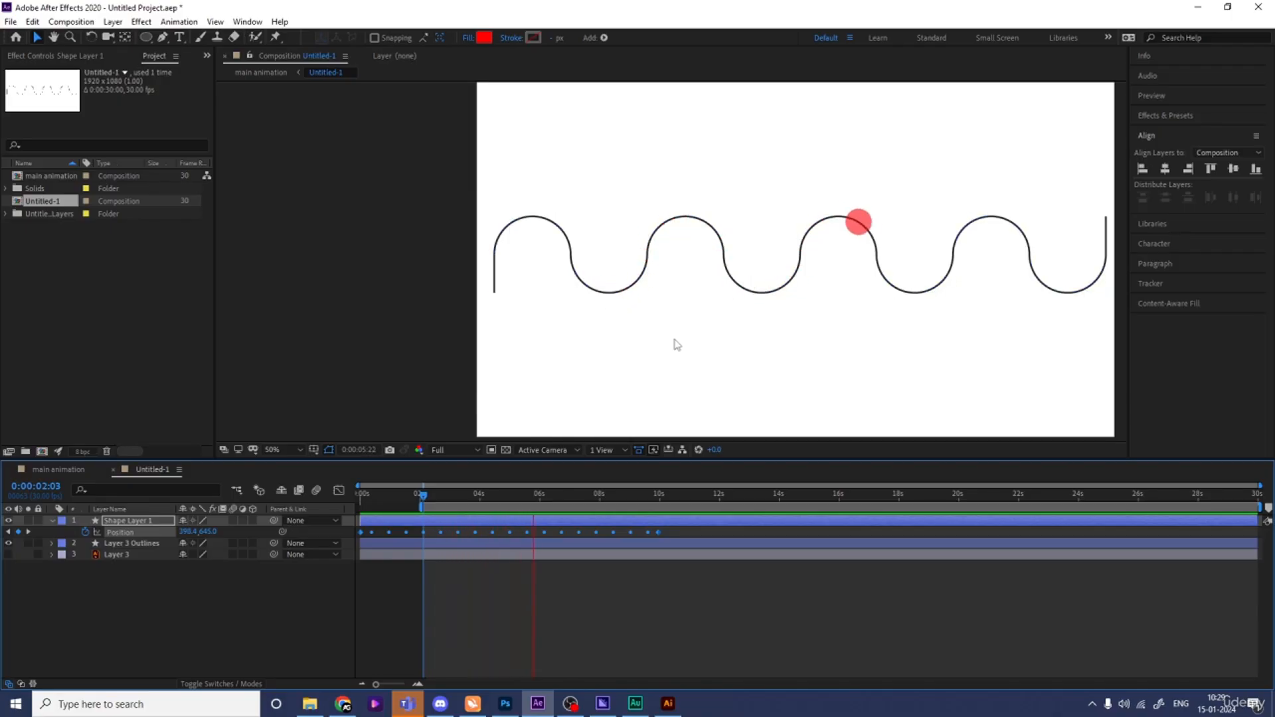
key(space)
key(space)
key(space)
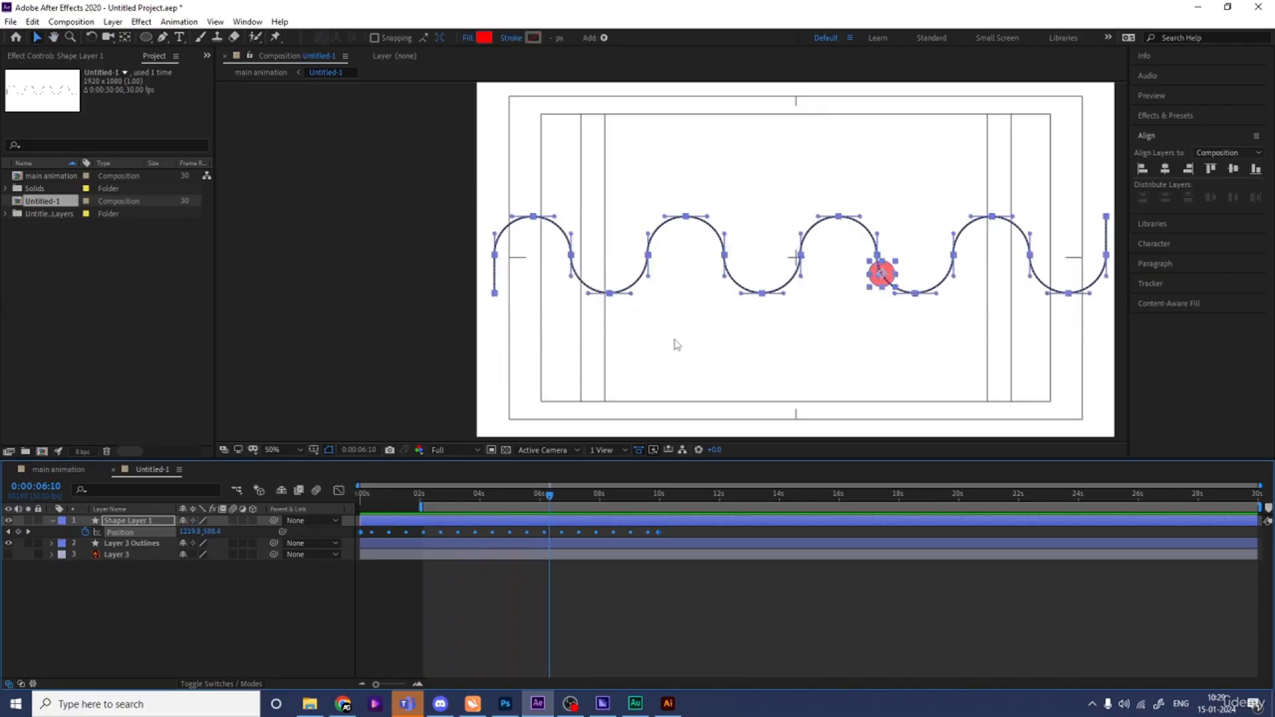
key(space)
key(space)
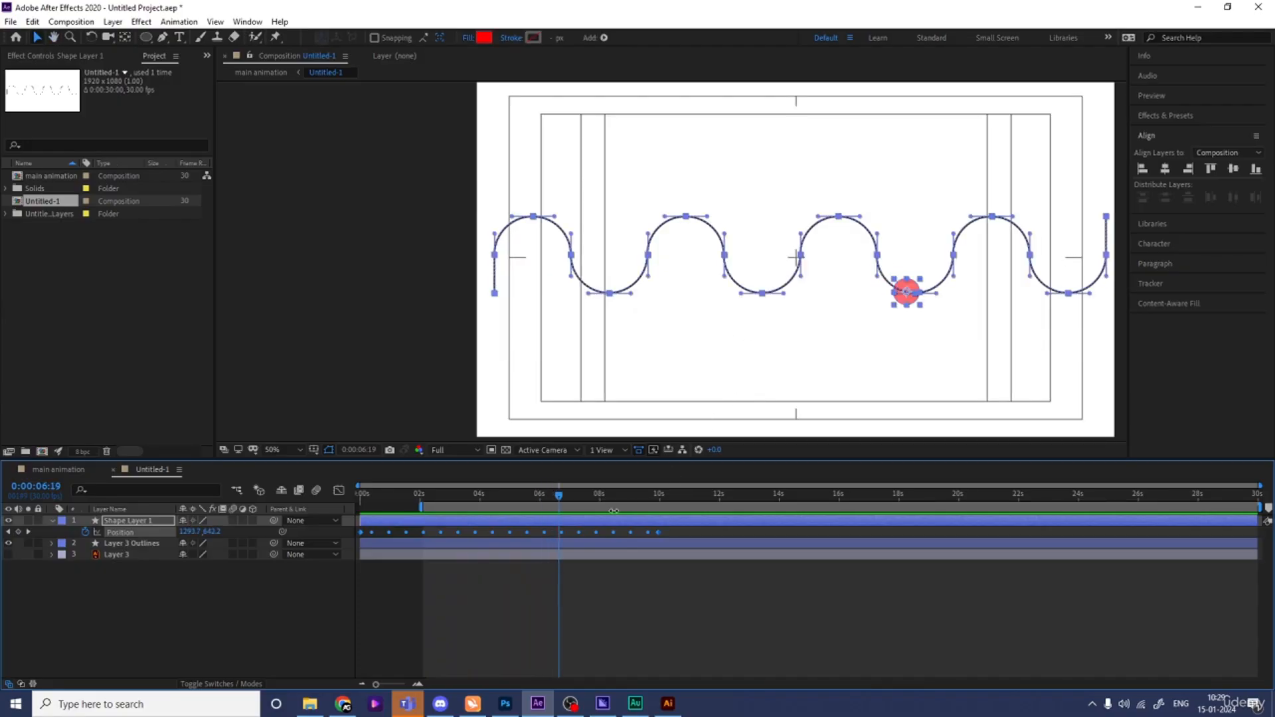
key(Page_Down)
key(Page_Down)
key(Page_Down)
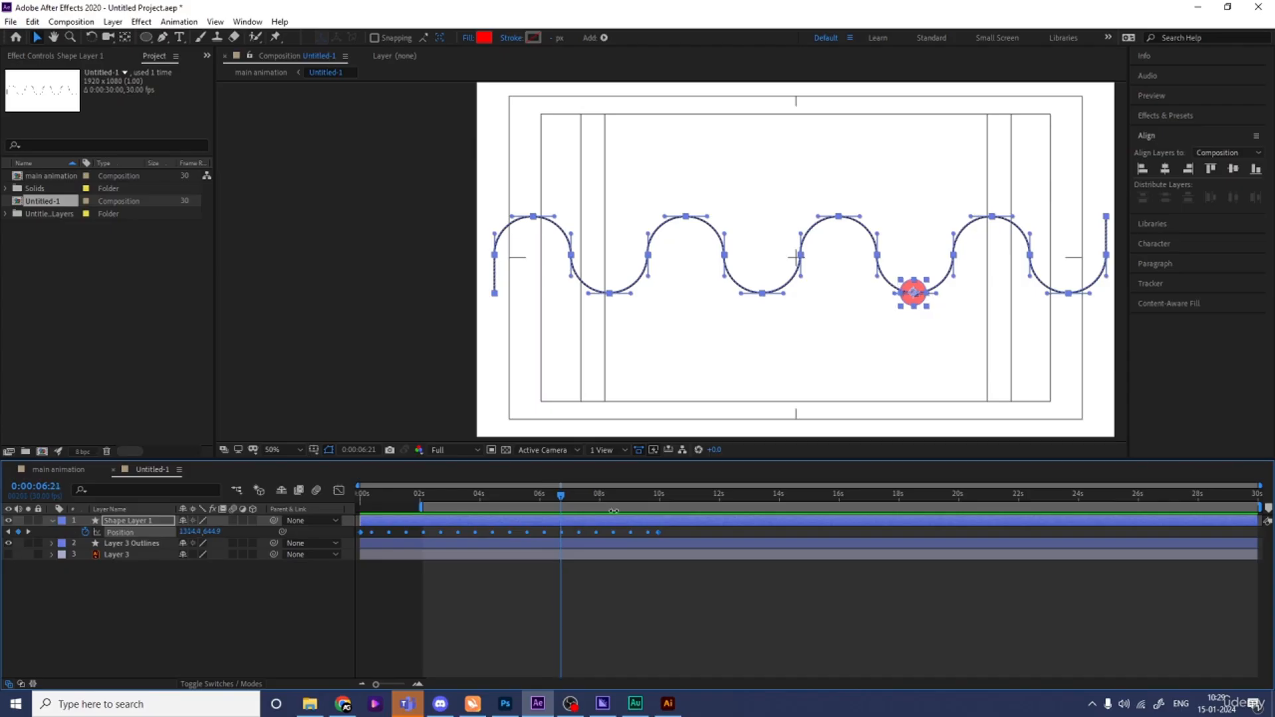
key(=)
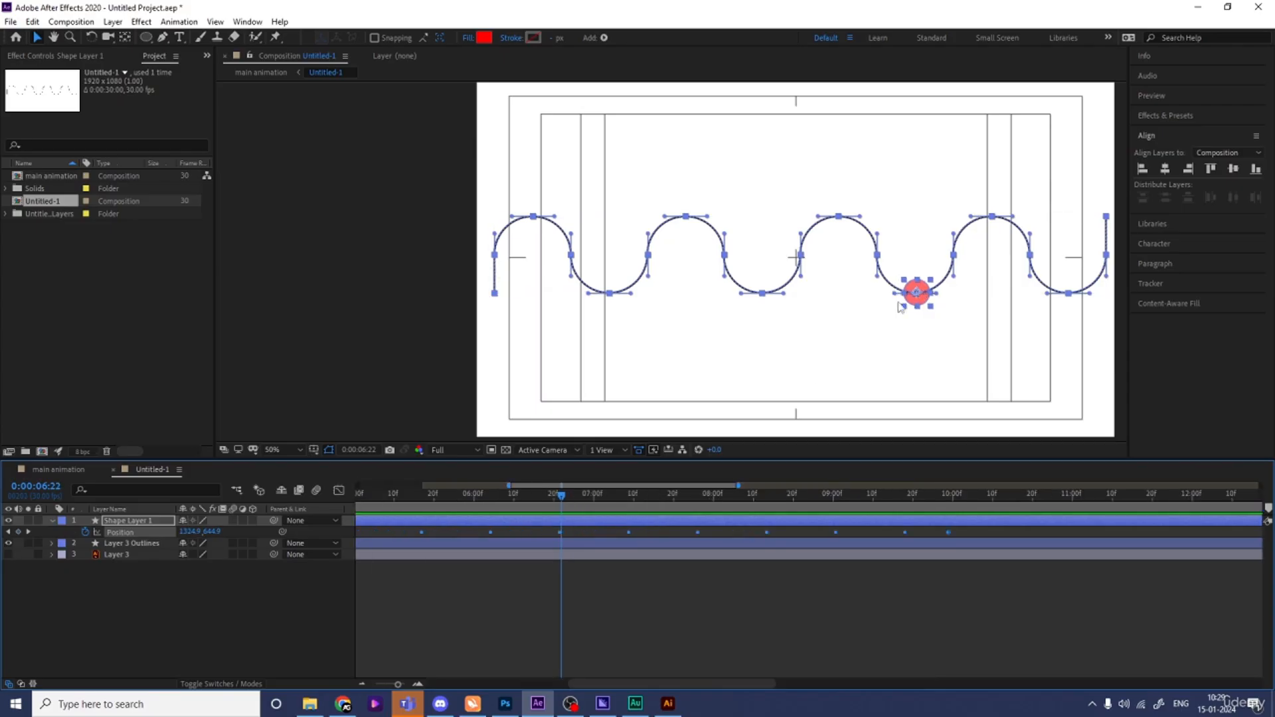
key(n)
key(space)
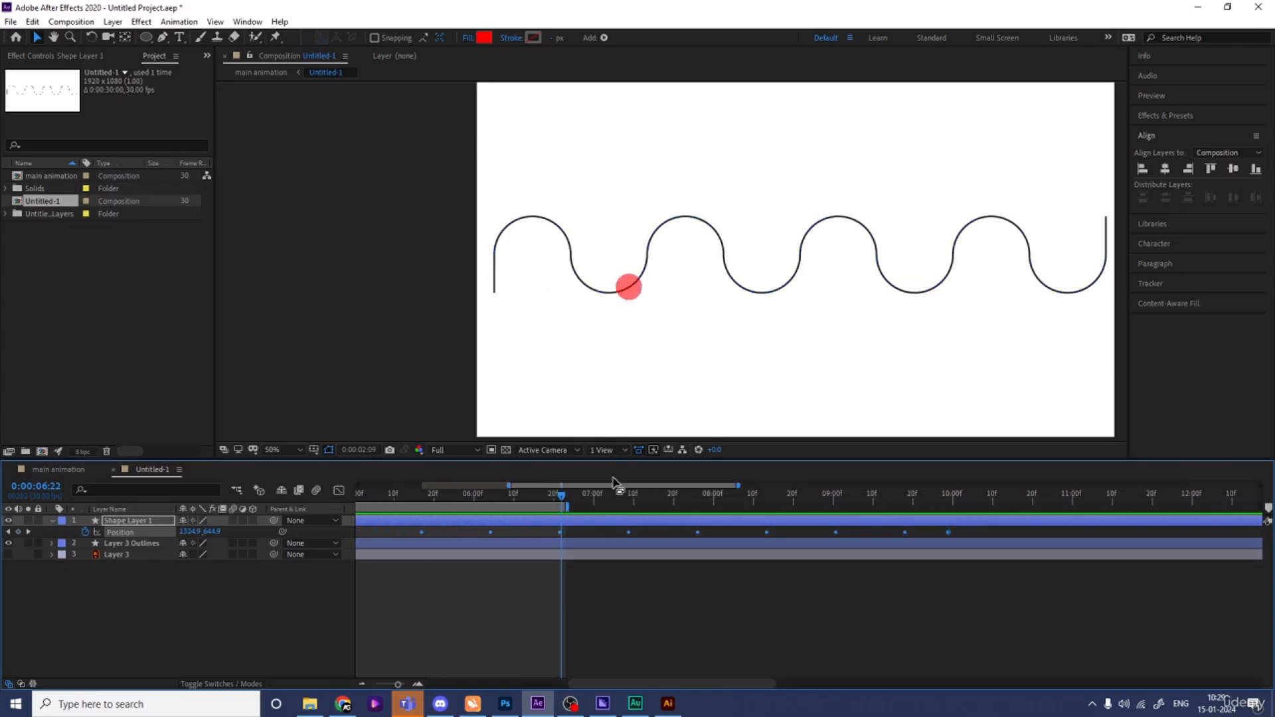
key(space)
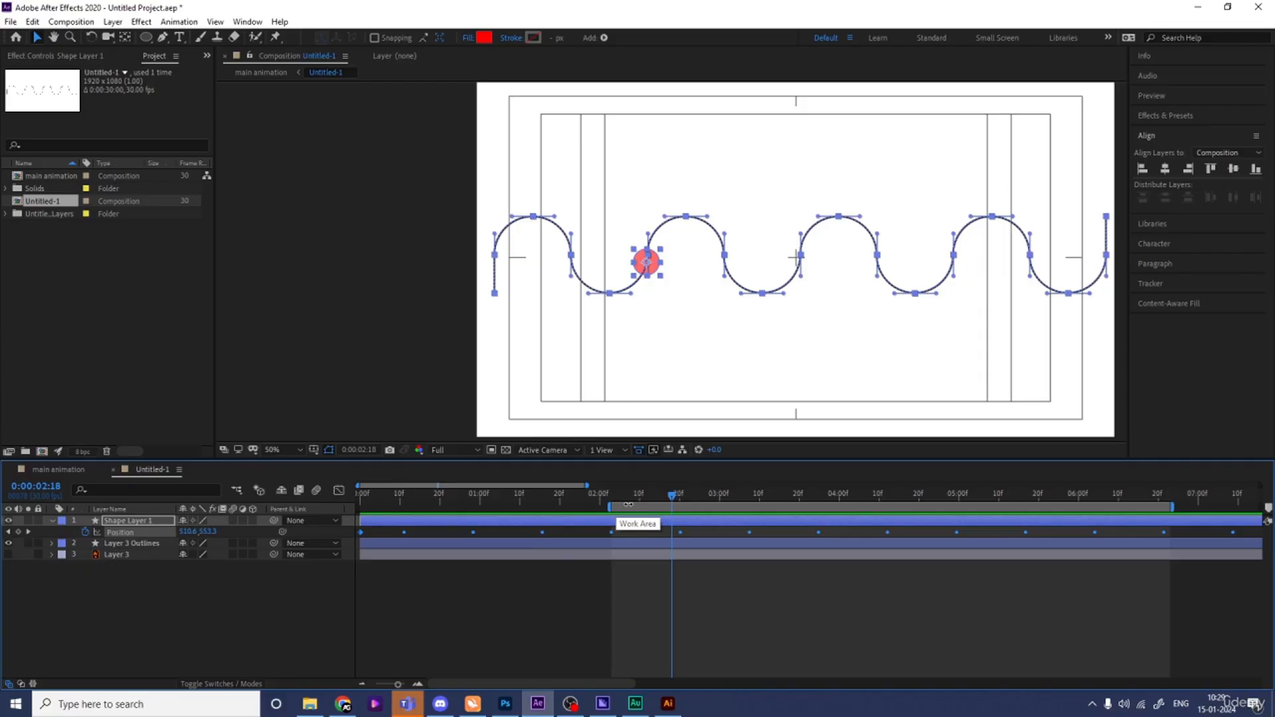
- Set the composition view to Fit and restore the circle's opacity to 100%
key(j)
click(292, 449)
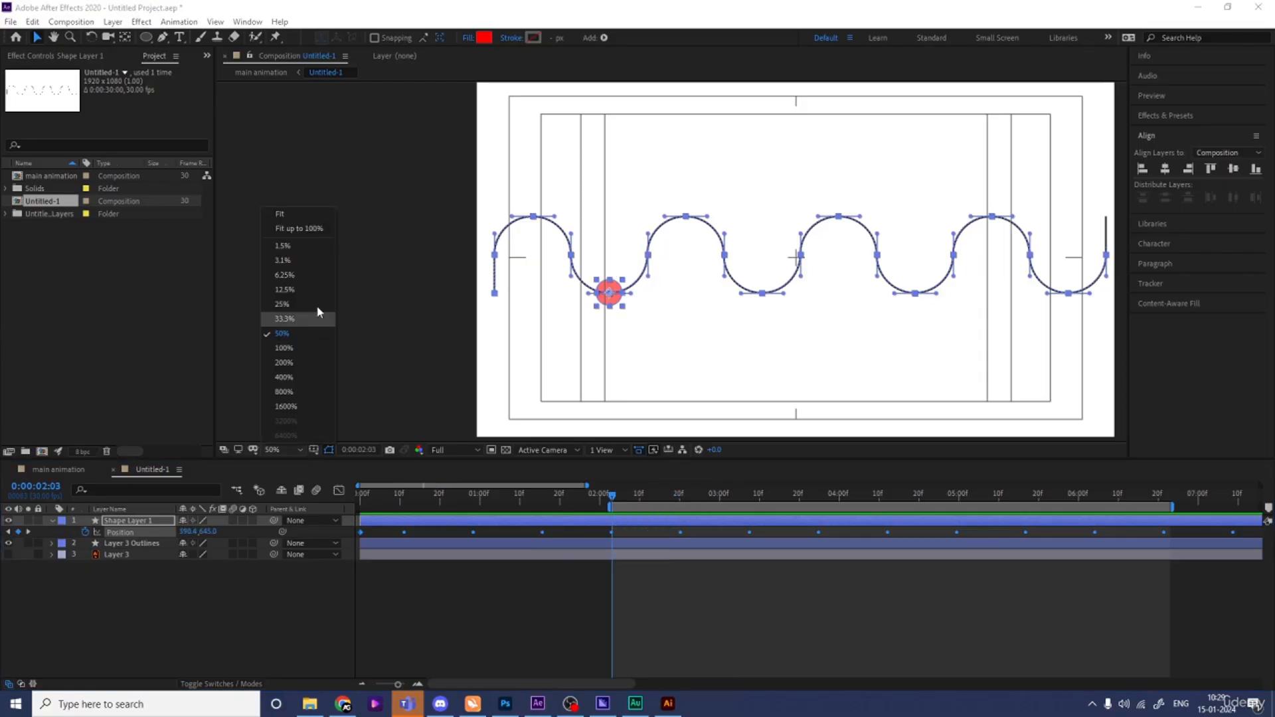
click(281, 215)
click(179, 651)
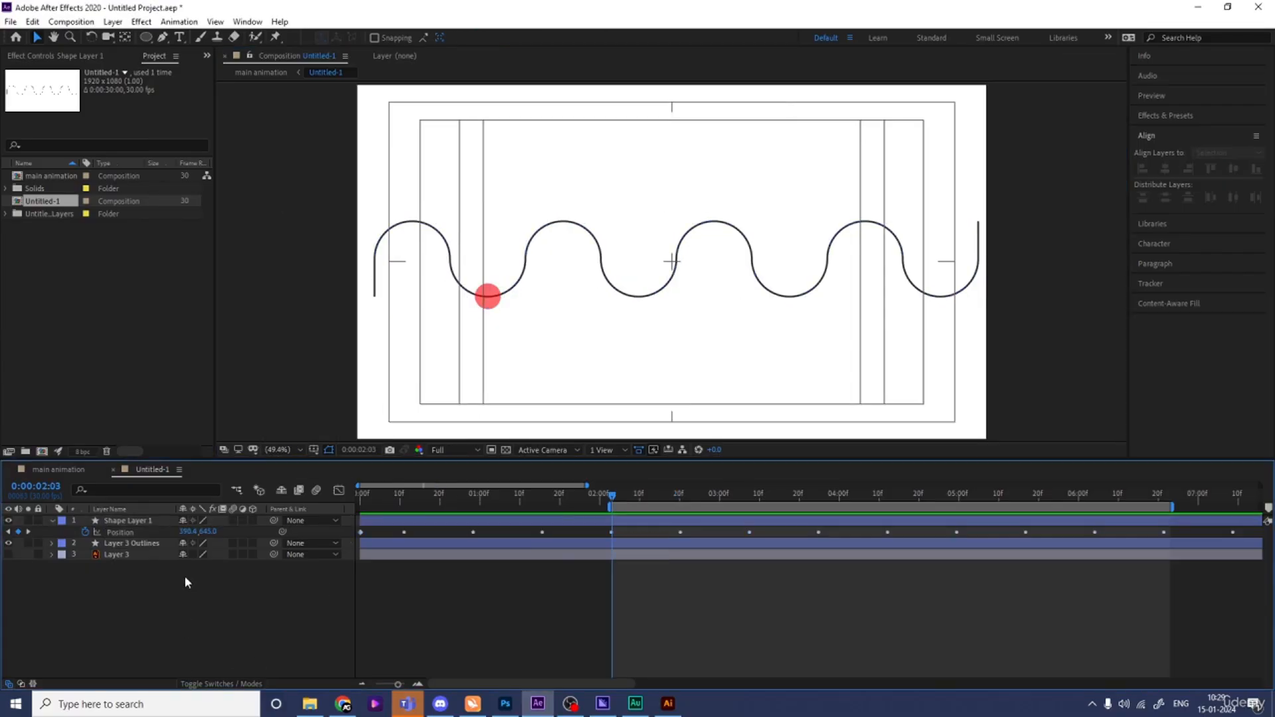
click(139, 523)
key(t)
drag(188, 535, 319, 524)
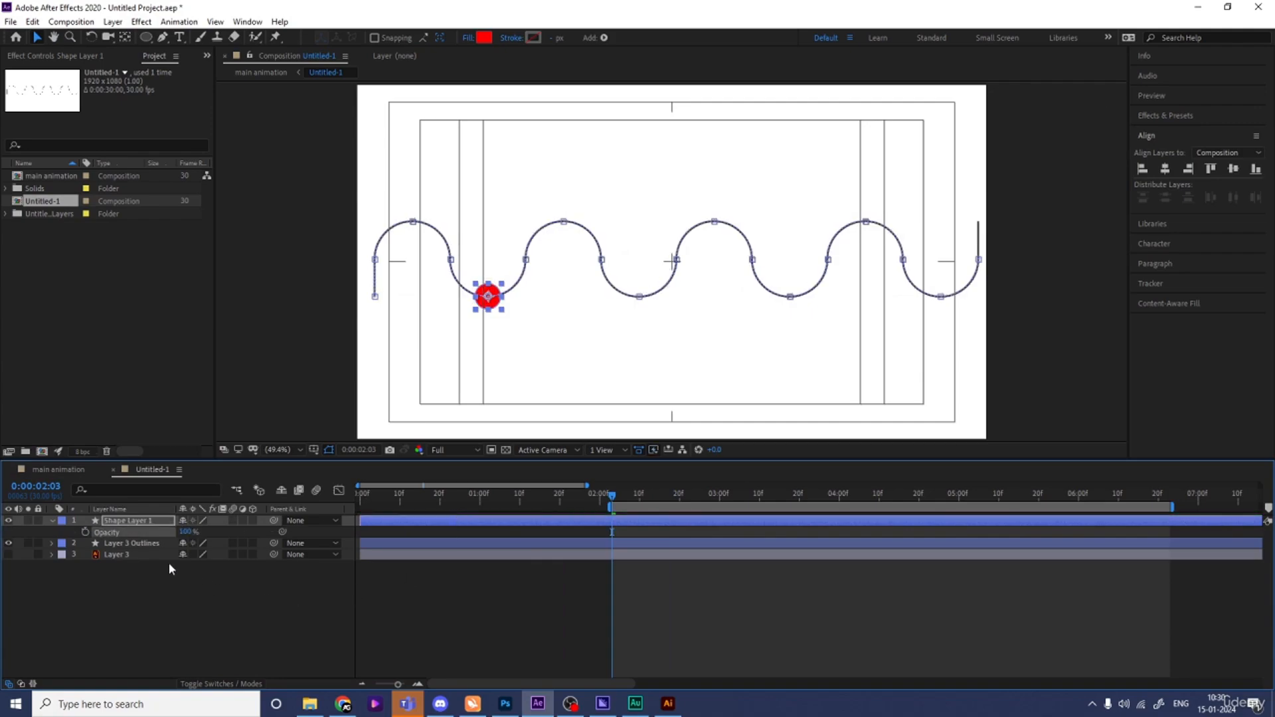
click(208, 602)
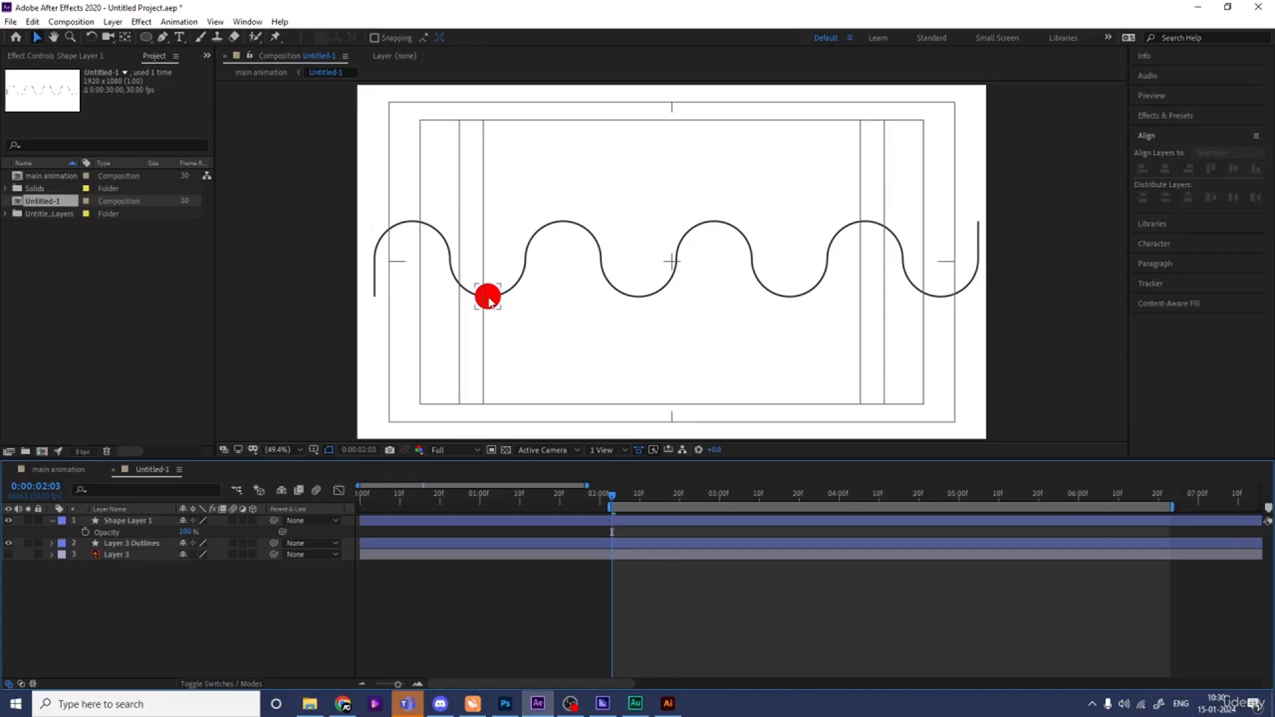
- Preview the ball moving along the wave within the work area
key(space)
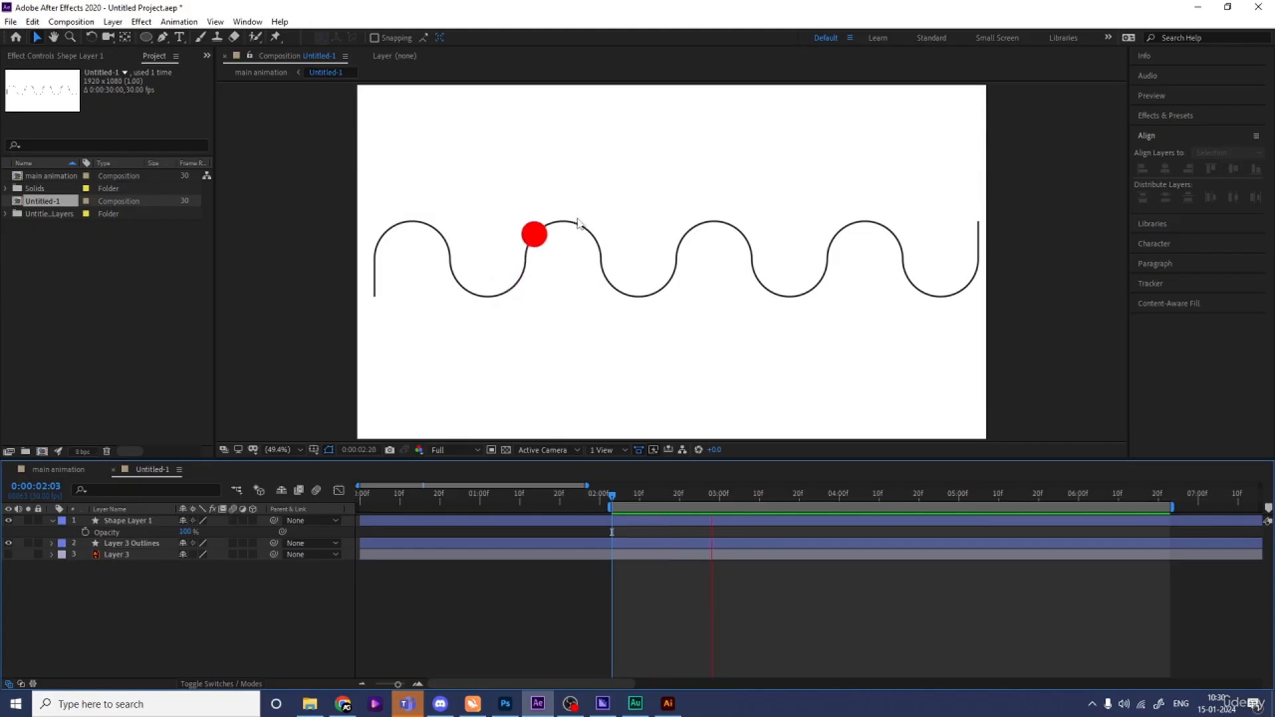
key(space)
drag(803, 497, 1122, 530)
key(space)
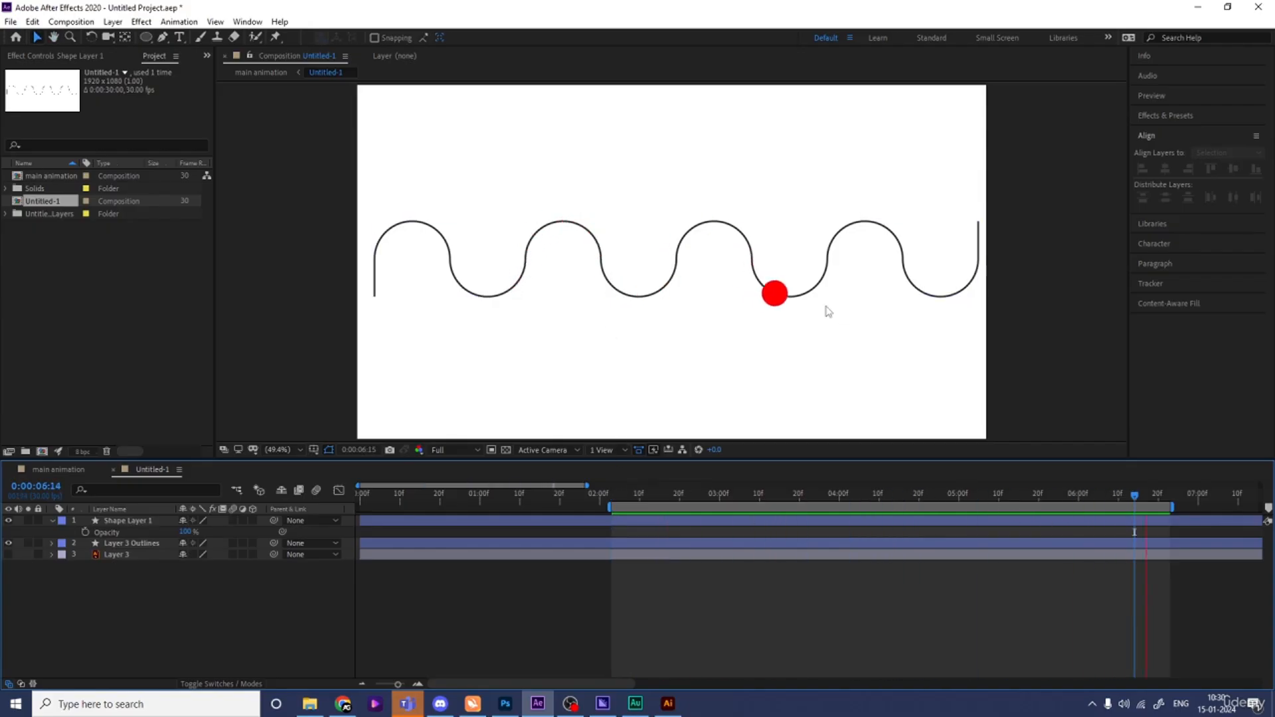
key(space)
key(space)
key(space)
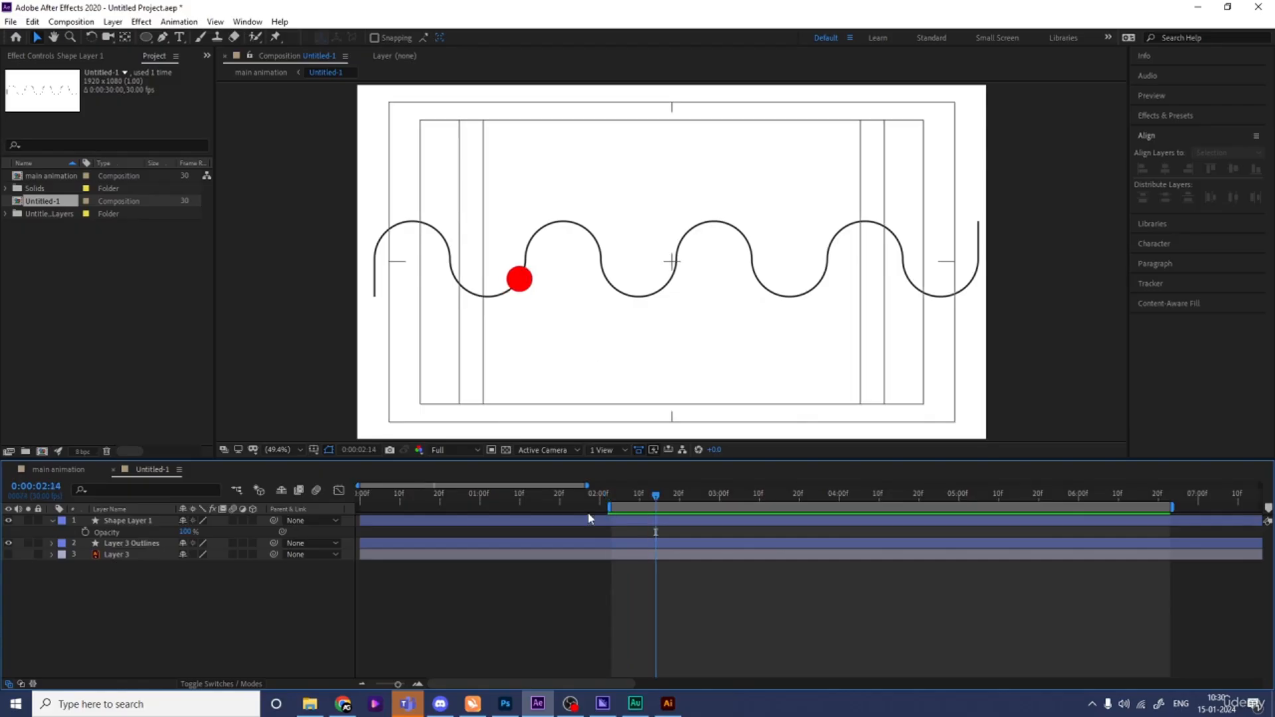
click(610, 491)
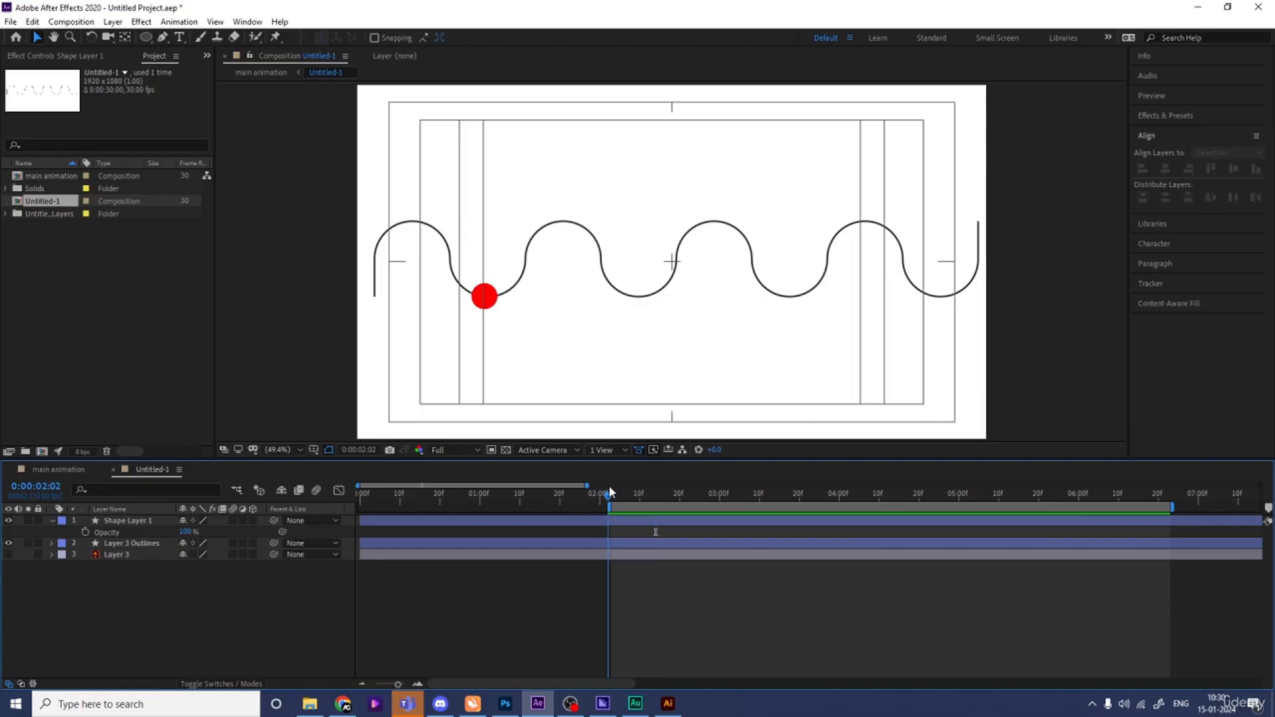